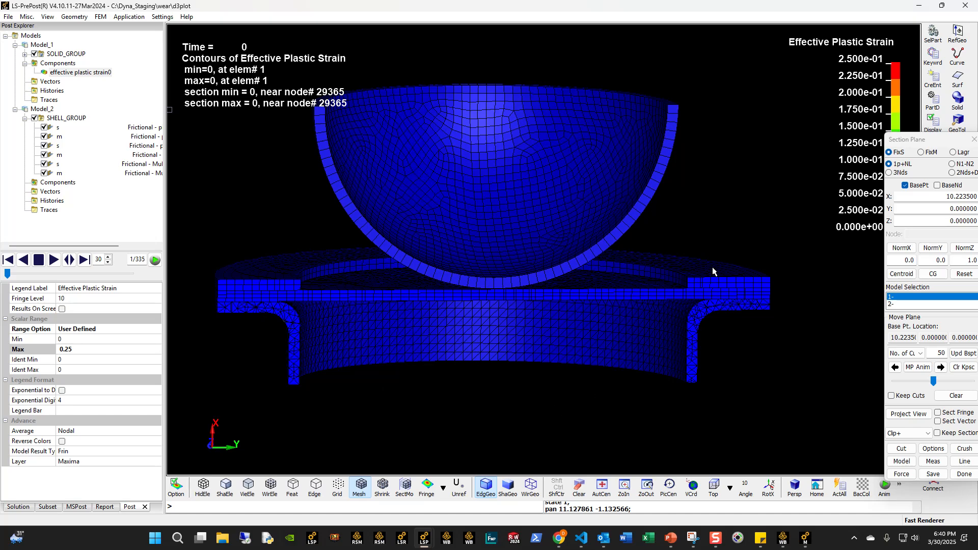
- Play the effective plastic strain animation and examine the sheet bending over the die corner and under the punch
left_click(54, 260)
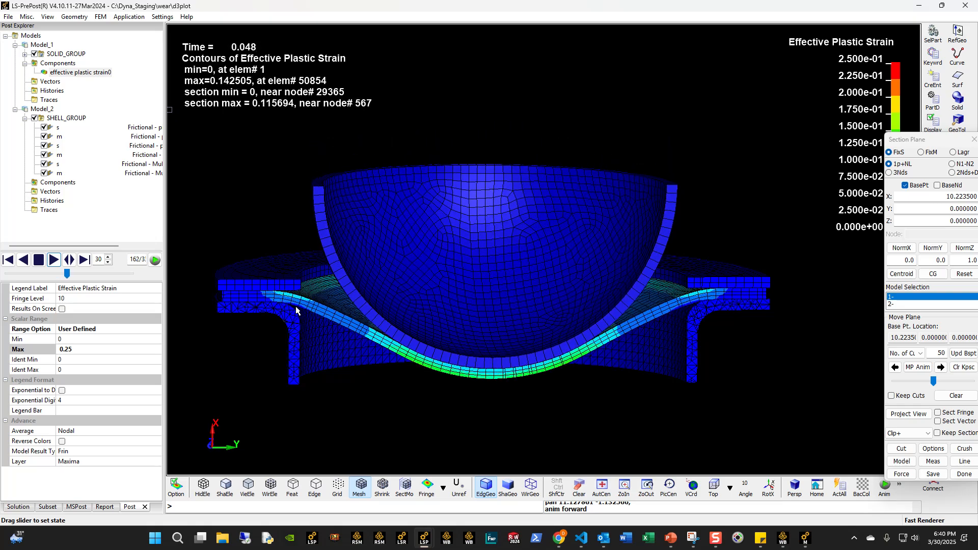
scroll(305, 303, "up", 3)
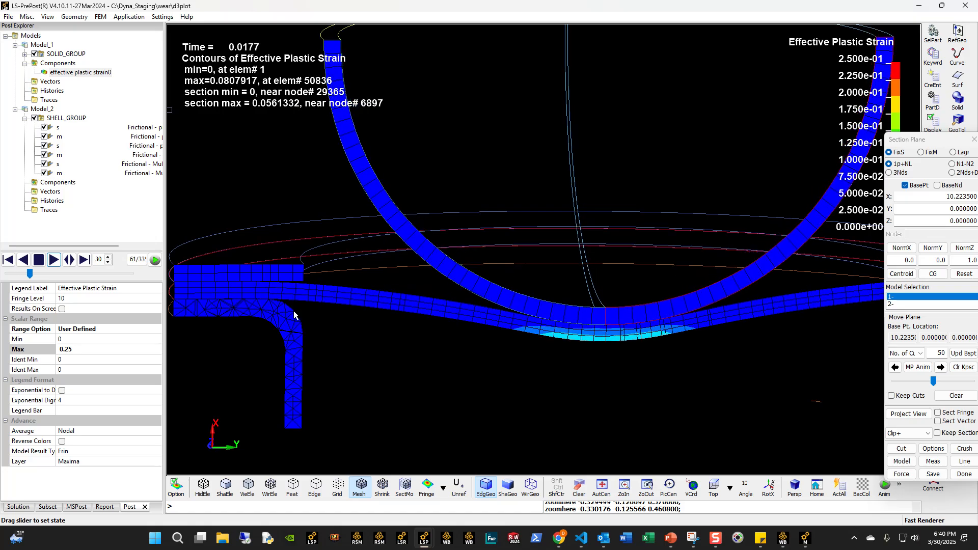
scroll(299, 310, "up", 3)
scroll(300, 298, "up", 1)
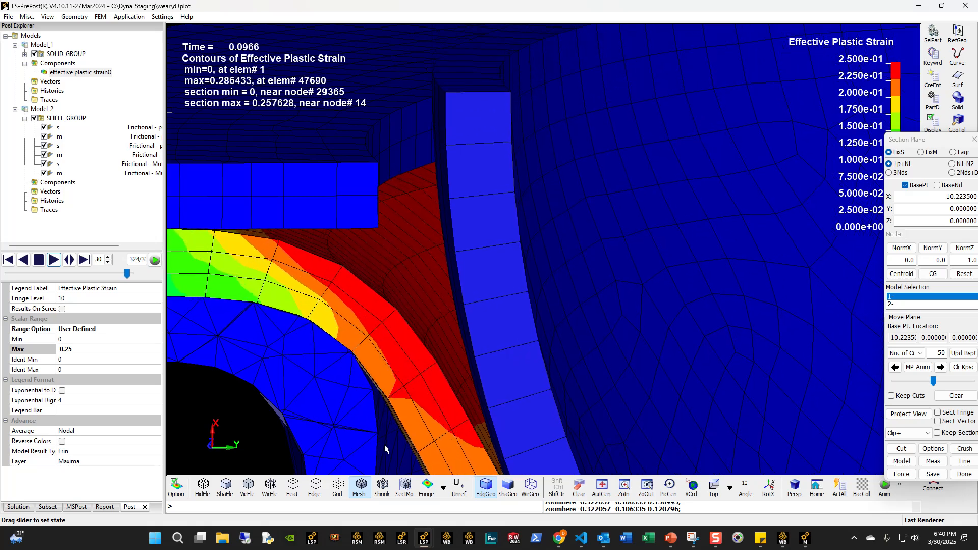
scroll(364, 341, "down", 5)
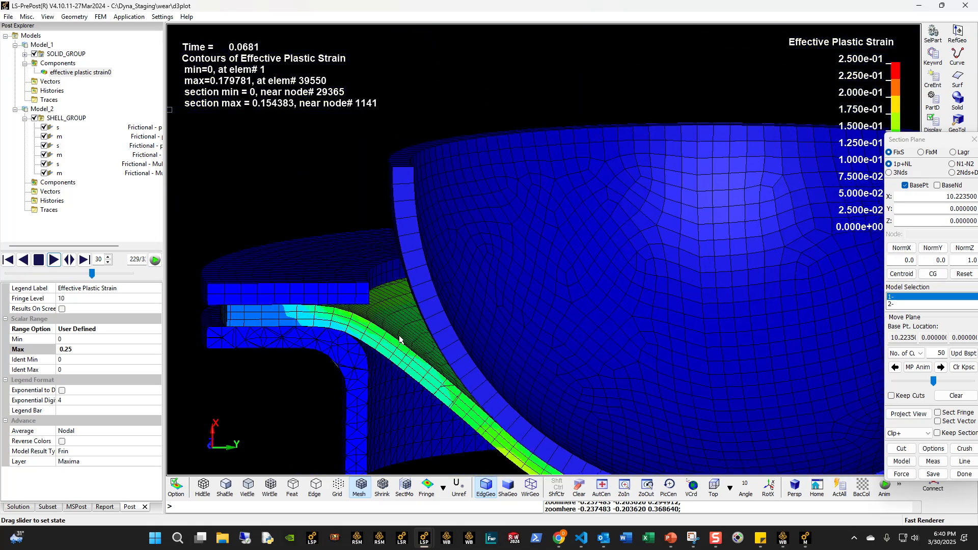
scroll(384, 328, "down", 2)
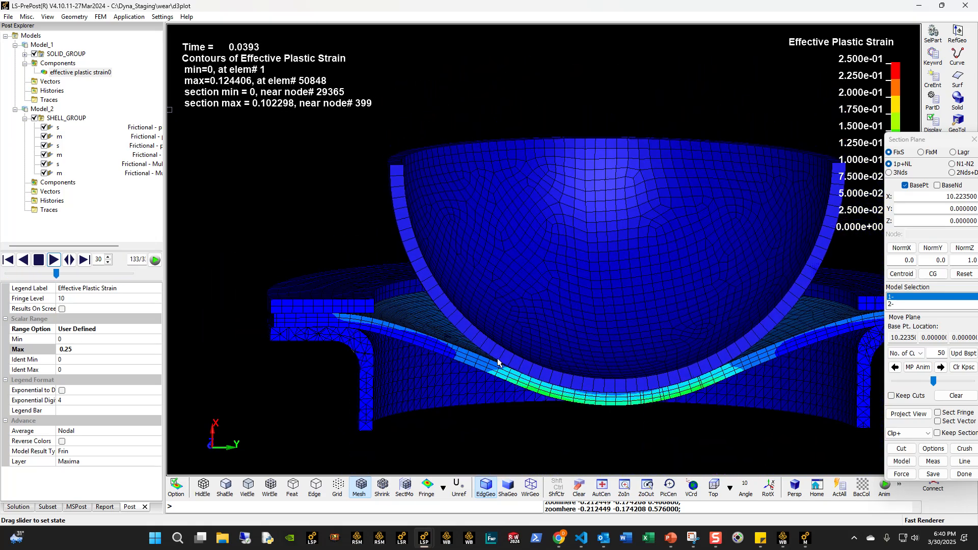
scroll(491, 355, "down", 1)
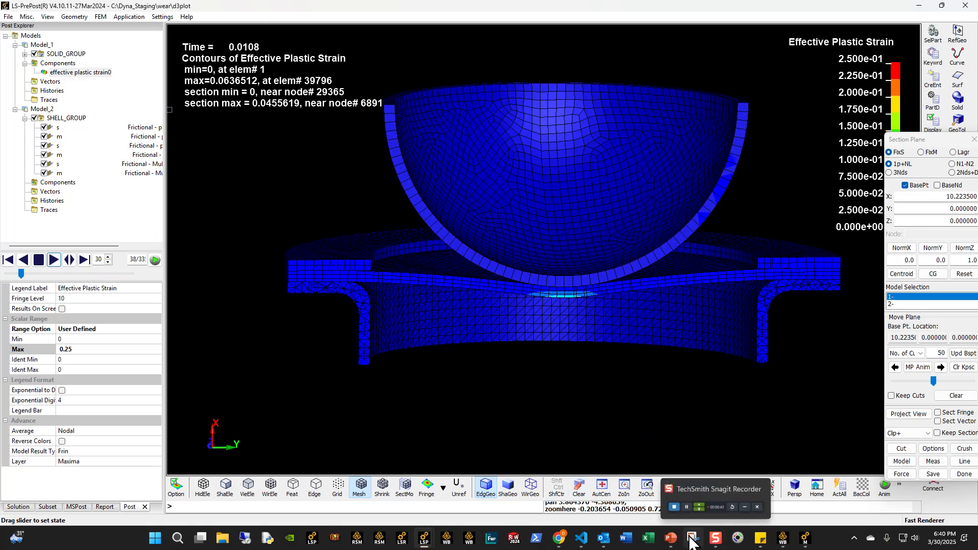
- Switch to the PowerPoint presentation and review the Agenda slide
left_click(671, 538)
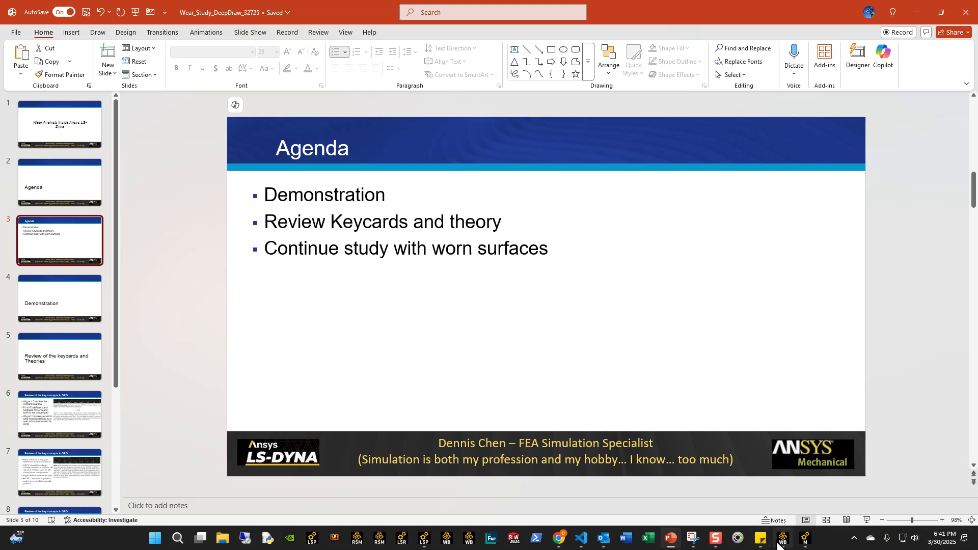
mouse_move(777, 543)
- Return to the LS-PrePost strain animation, inspect the sheet around the die corner, and stop the playback
left_click(424, 538)
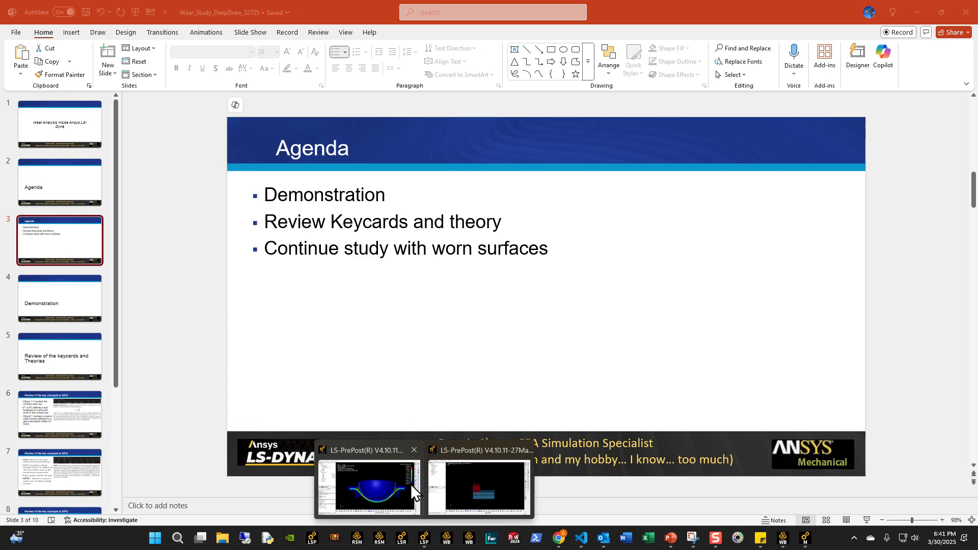
left_click(408, 486)
scroll(351, 306, "up", 6)
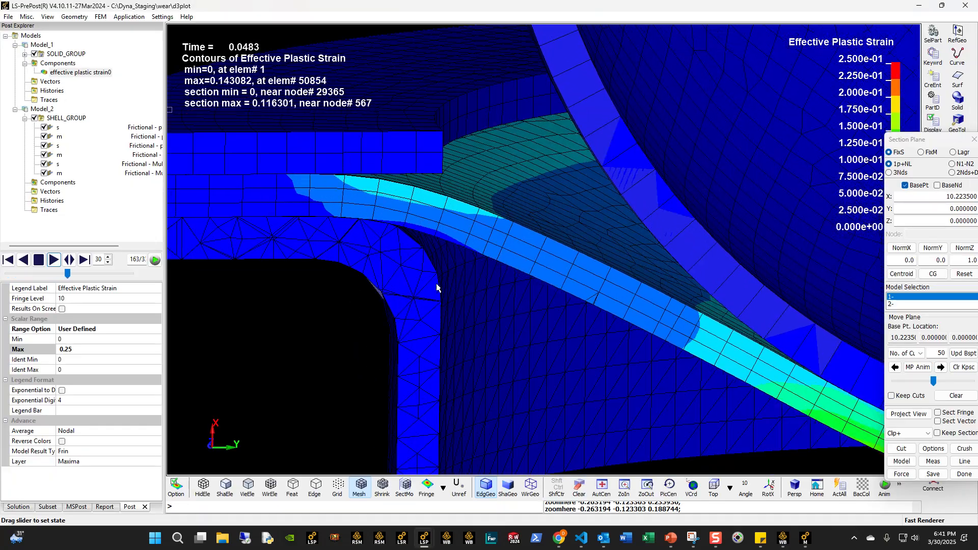
scroll(469, 311, "down", 8)
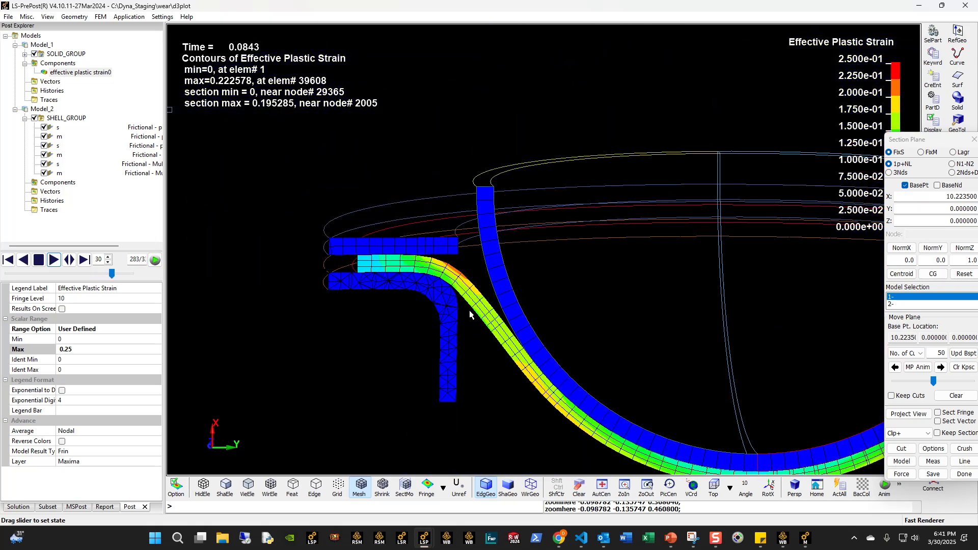
middle_click_drag(514, 320, 450, 283)
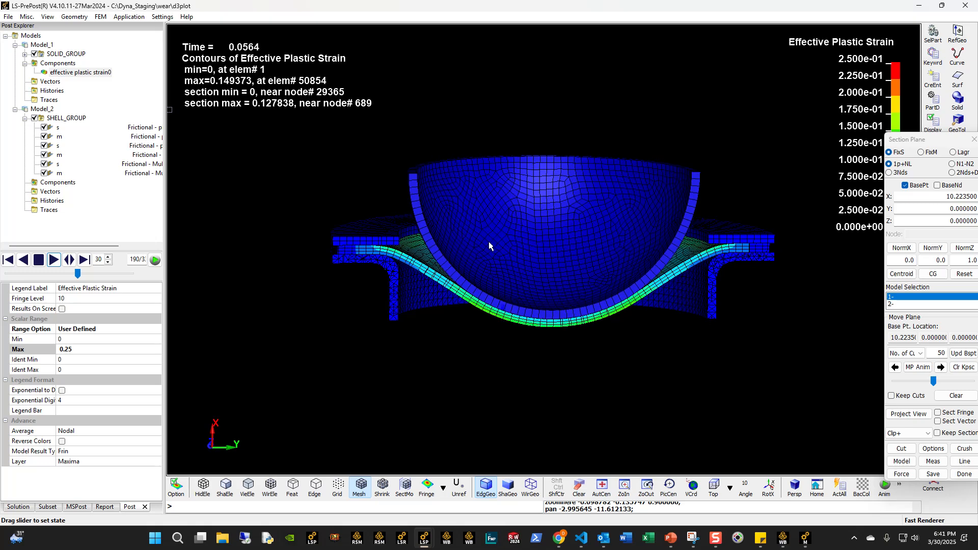
scroll(484, 260, "up", 2)
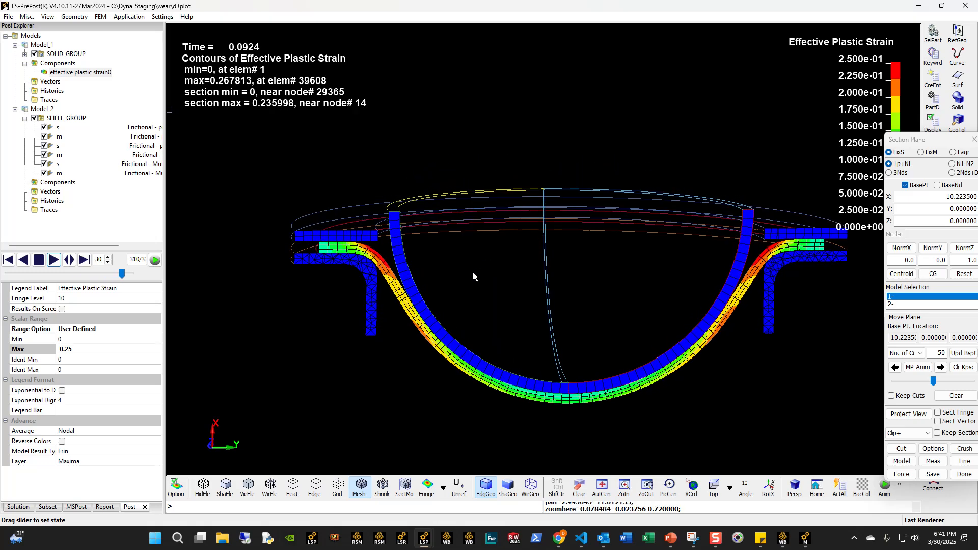
left_click(38, 262)
- Switch to the Demo model in Ansys Mechanical and inspect the hemispherical bowl and stacked rings beneath it
mouse_move(814, 541)
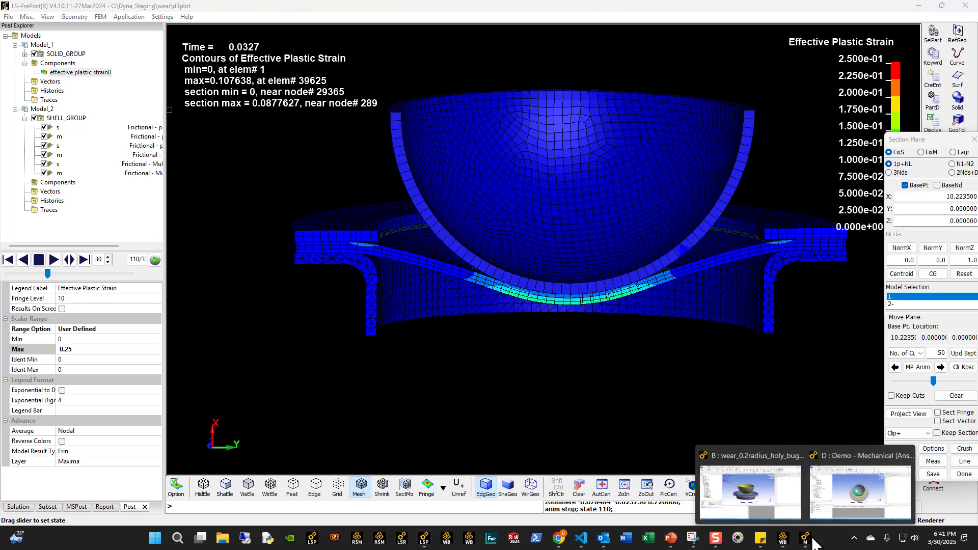
left_click(834, 487)
middle_click_drag(287, 212, 292, 187)
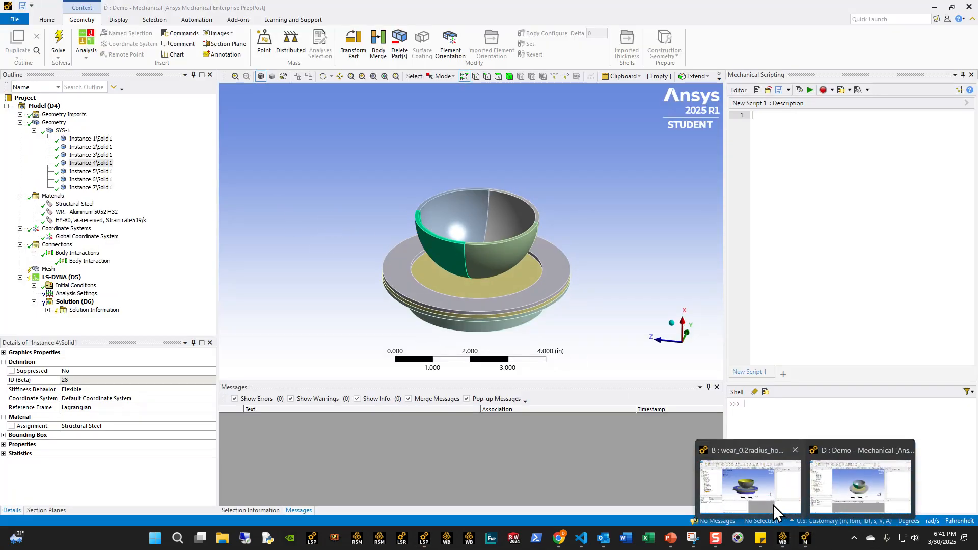
middle_click_drag(399, 246, 502, 262)
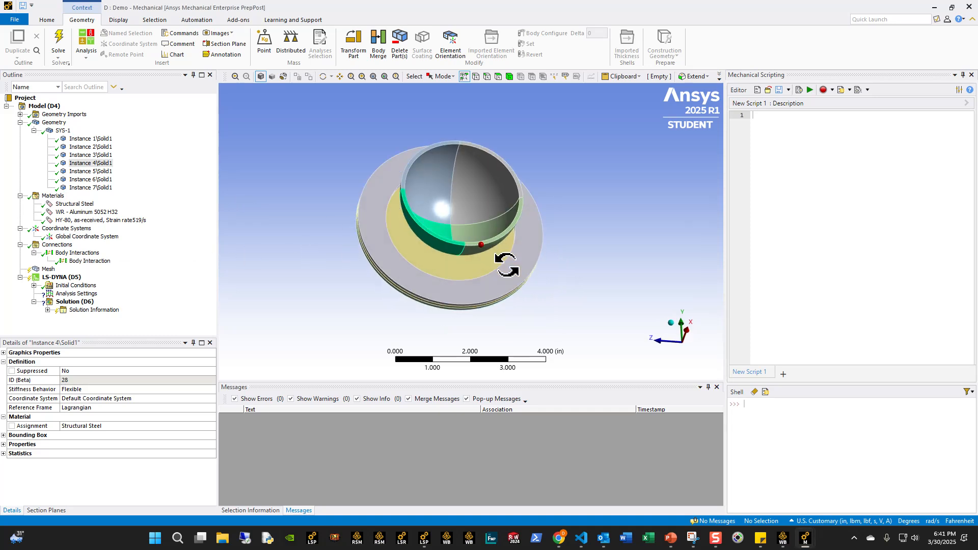
left_click(365, 260)
scroll(366, 244, "up", 3)
middle_click_drag(429, 238, 435, 222)
left_click(435, 225)
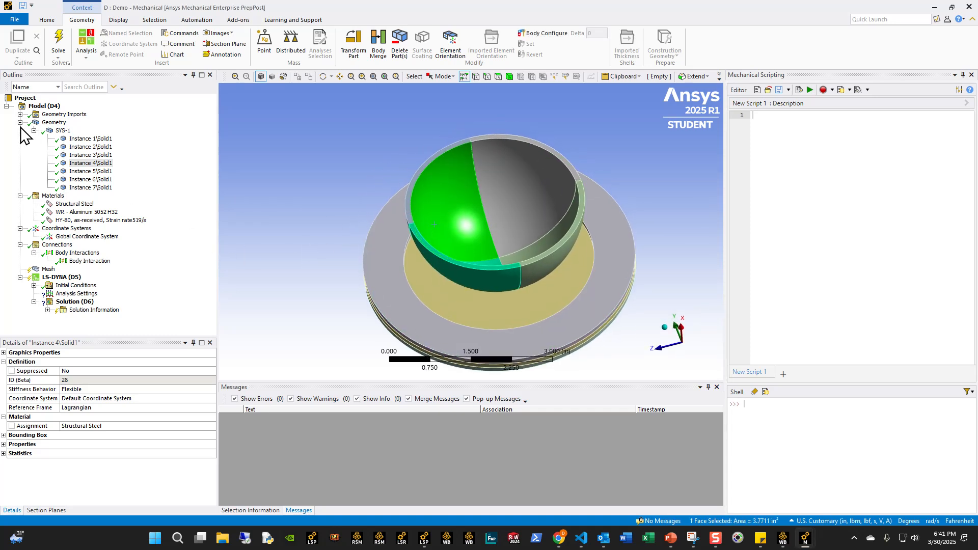
- Rename the four bowl bodies, Instance 1 to Instance 4, as Punch with sequential numbering
left_click(75, 139)
left_click(82, 163, "shift")
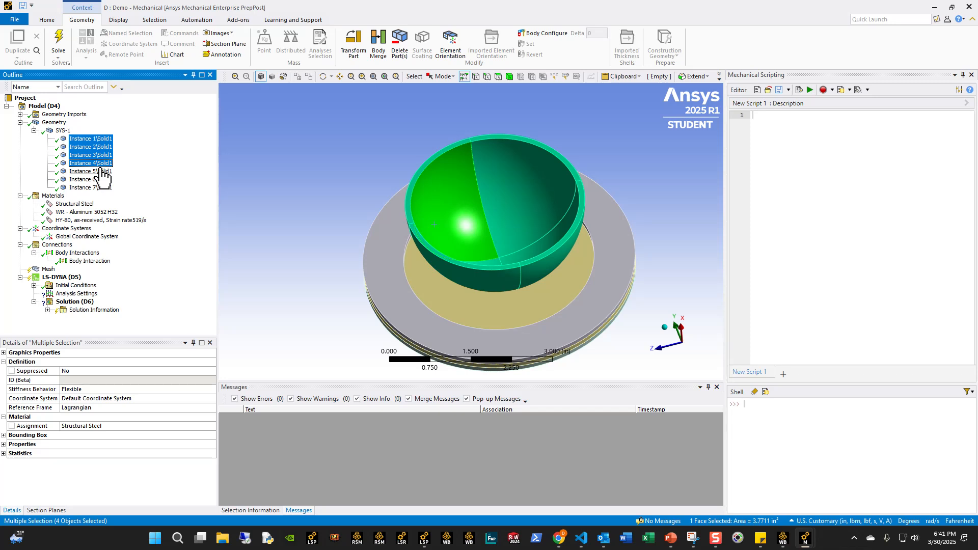
key("F2")
type("Pun")
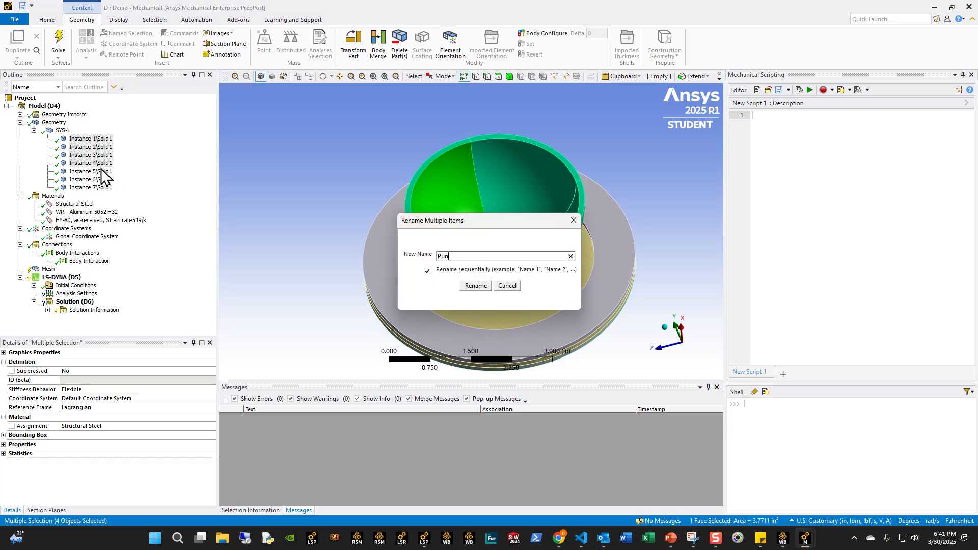
type("ch")
key("Return")
- Identify the lower flanged ring, Instance 5, in the model and rename it Die
scroll(387, 173, "up", 3)
middle_click_drag(512, 262, 431, 236)
scroll(435, 254, "up", 2)
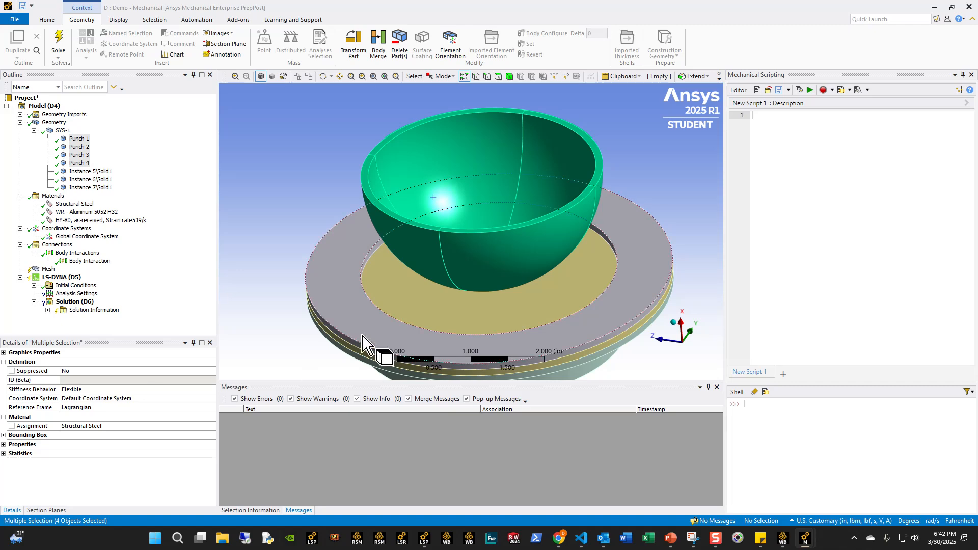
left_click(89, 172)
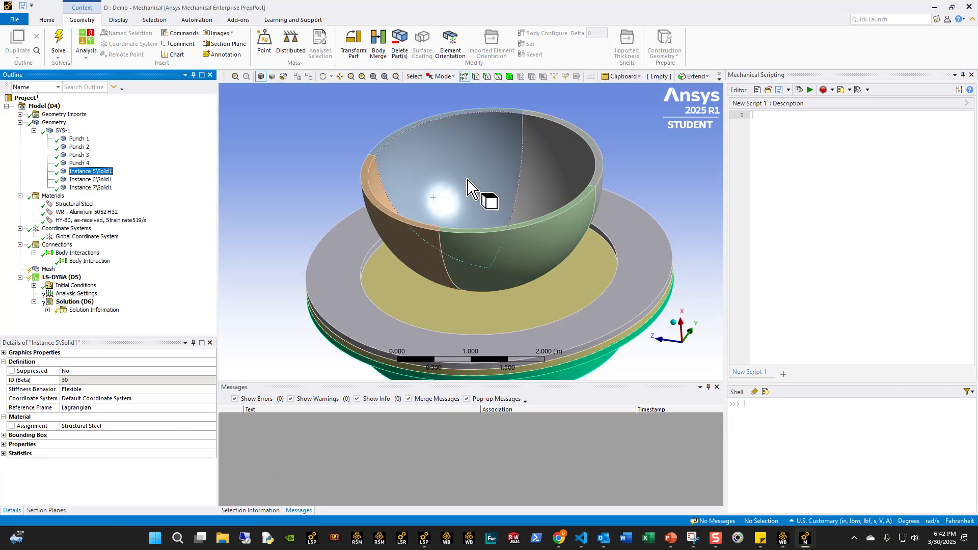
middle_click_drag(579, 332, 343, 246)
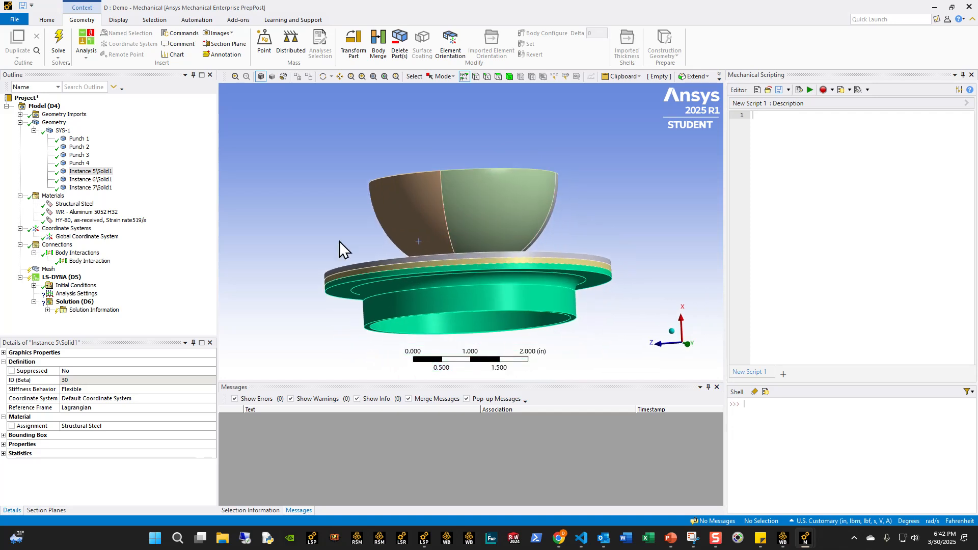
left_click(94, 172)
type("D")
key("Return")
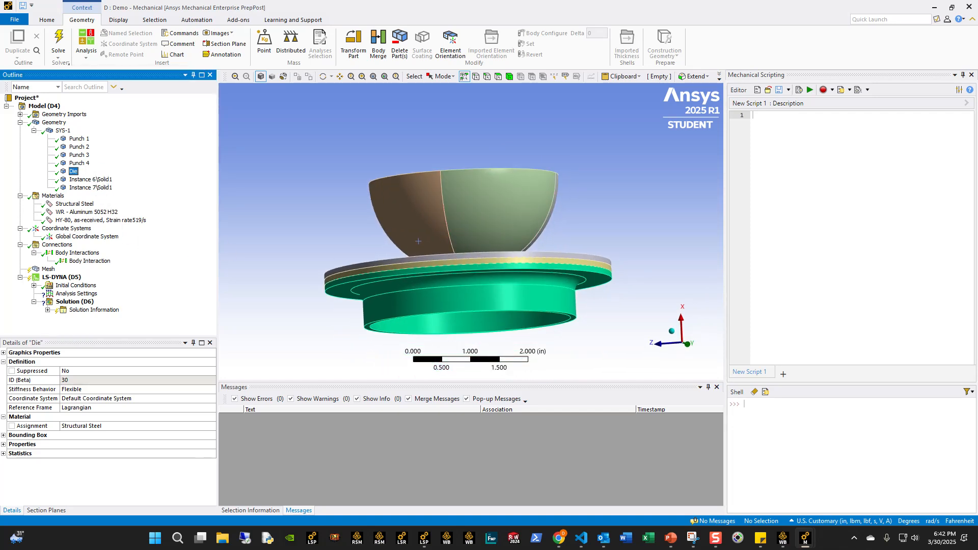
left_click(418, 241)
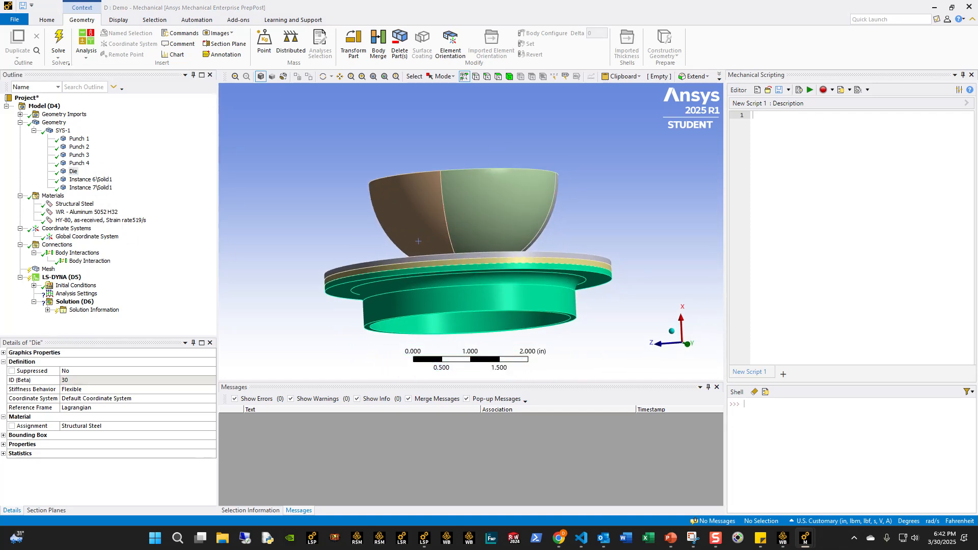
- Rename the Instance 6 body as Piece and the Instance 7 body as Cover
left_click(84, 180)
type("Piece")
key("Return")
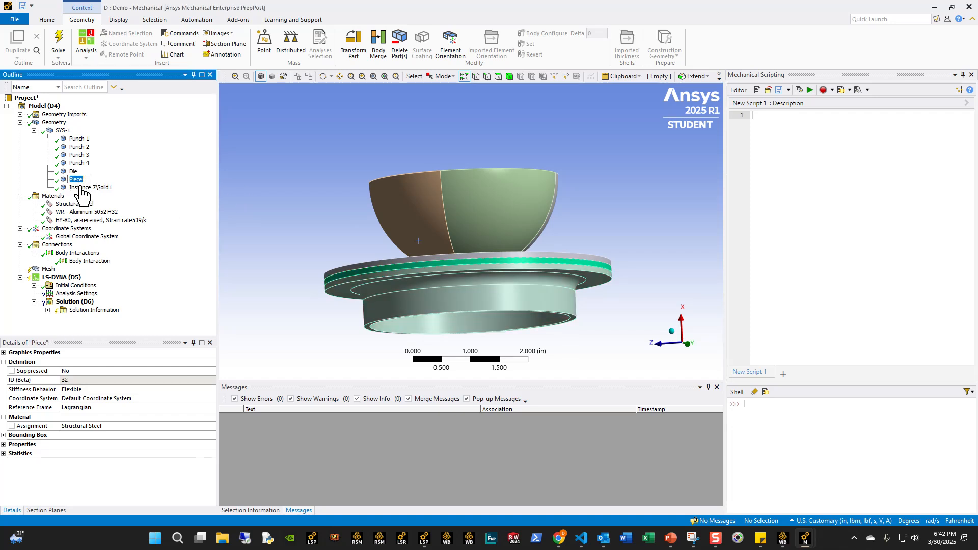
left_click(81, 187)
type("Cover")
key("Return")
- Assign the material WR - Aluminum 5052 H32 to the Piece body
middle_click_drag(480, 265, 488, 292)
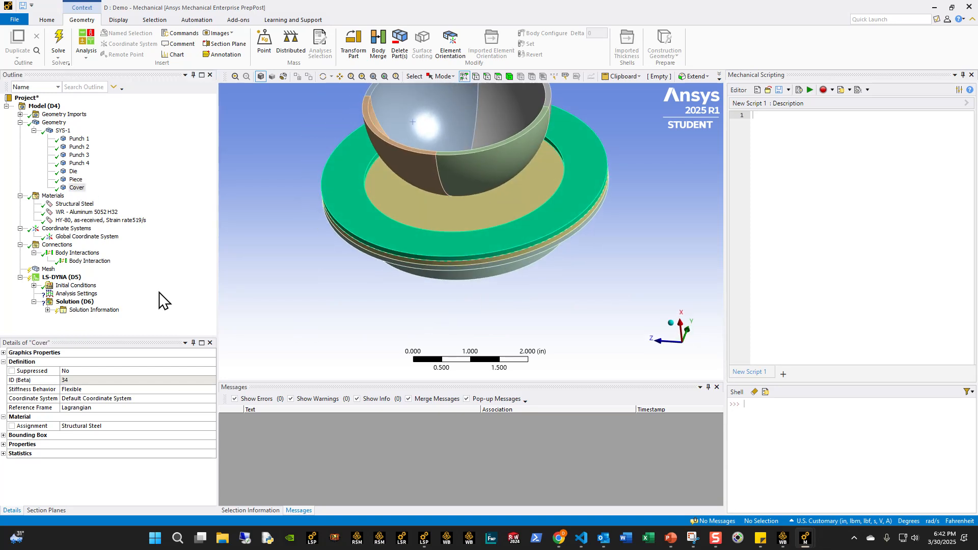
left_click(76, 179)
left_click(210, 429)
left_click(211, 427)
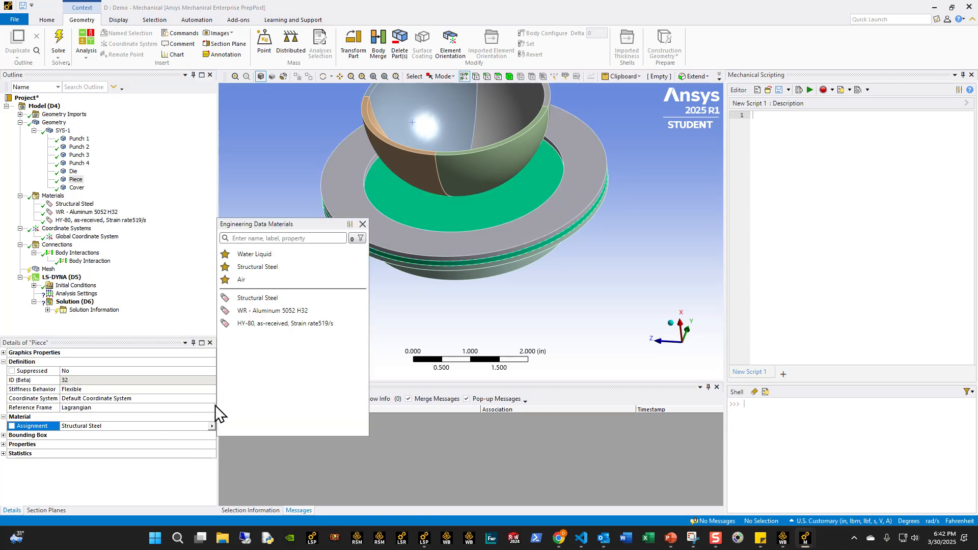
left_click(251, 323)
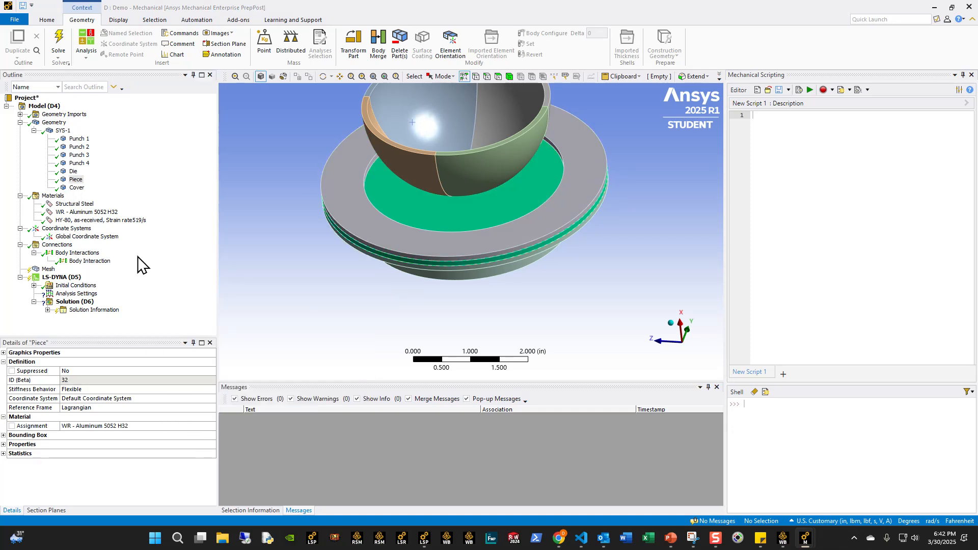
- Assign the material HY-80, as-received, Strain rate519/s to the Die body
left_click(74, 171)
left_click(213, 426)
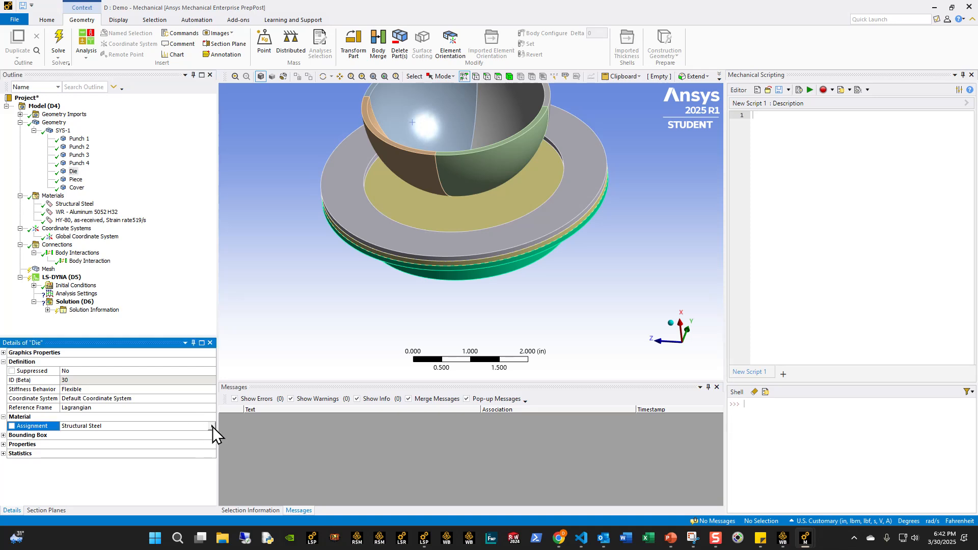
left_click(211, 427)
left_click(264, 324)
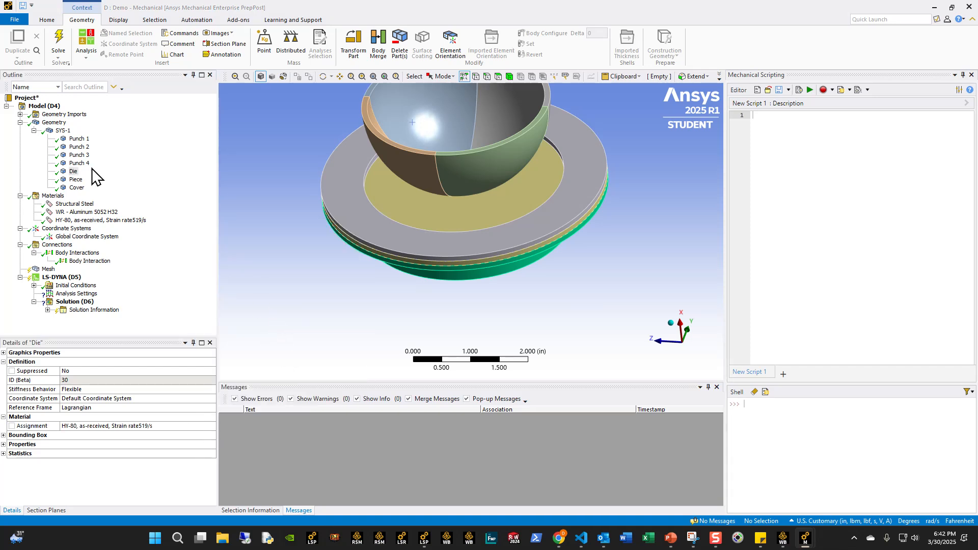
- Assign the material HY-80, as-received, Strain rate519/s to the Cover body
left_click(76, 179)
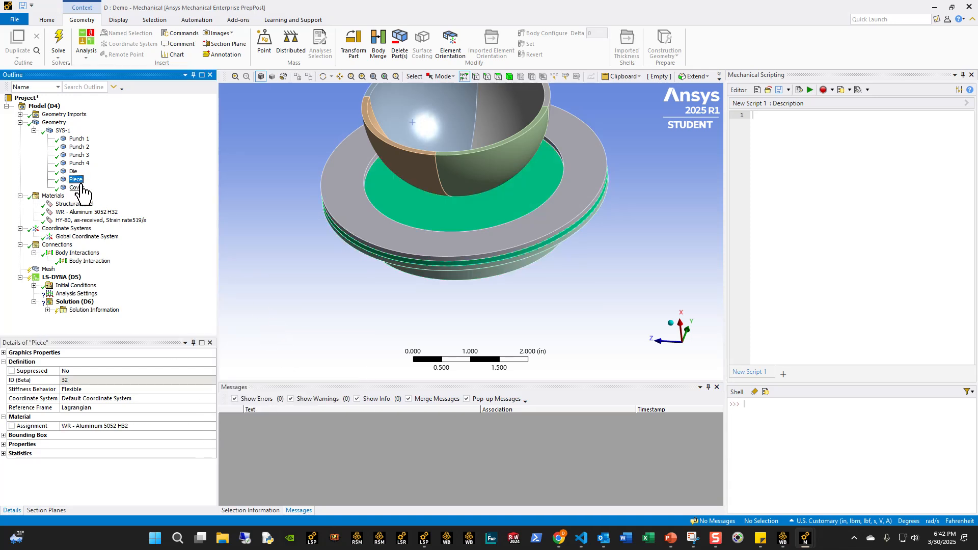
left_click(76, 187)
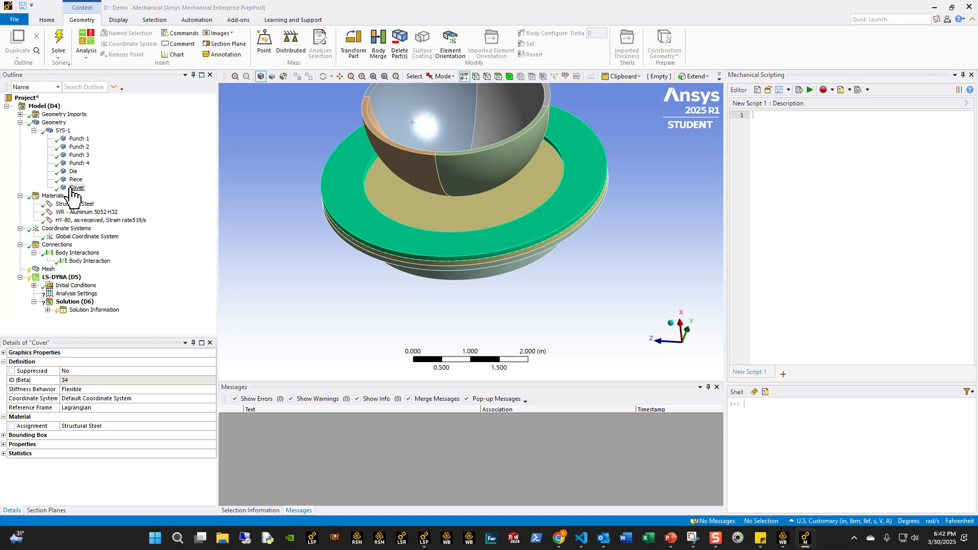
left_click(210, 429)
left_click(213, 428)
left_click(253, 325)
- Suppress the frictionless Body Interaction that covers all bodies under Connections
middle_click_drag(304, 254, 307, 235)
middle_click_drag(478, 211, 465, 290, "ctrl")
scroll(458, 287, "up", 2)
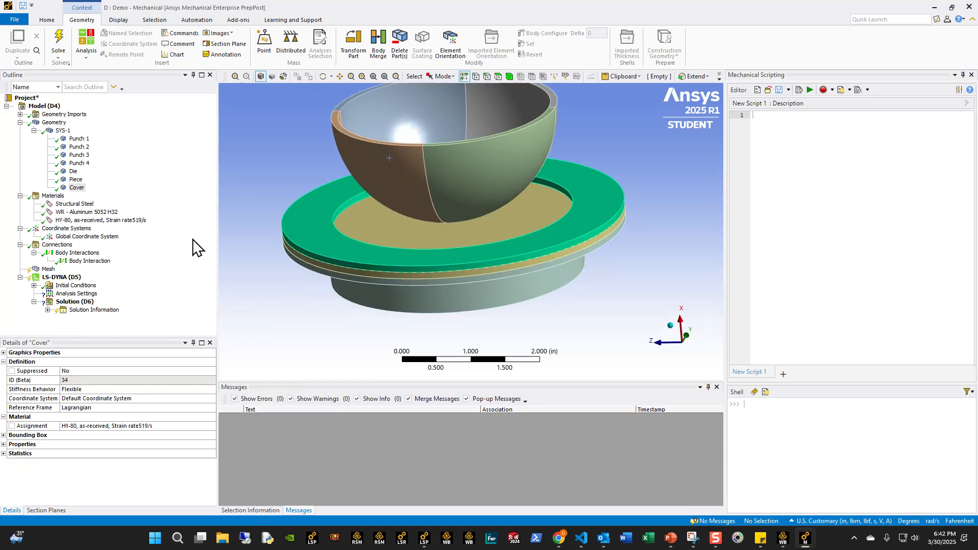
middle_click_drag(333, 241, 339, 273, "ctrl")
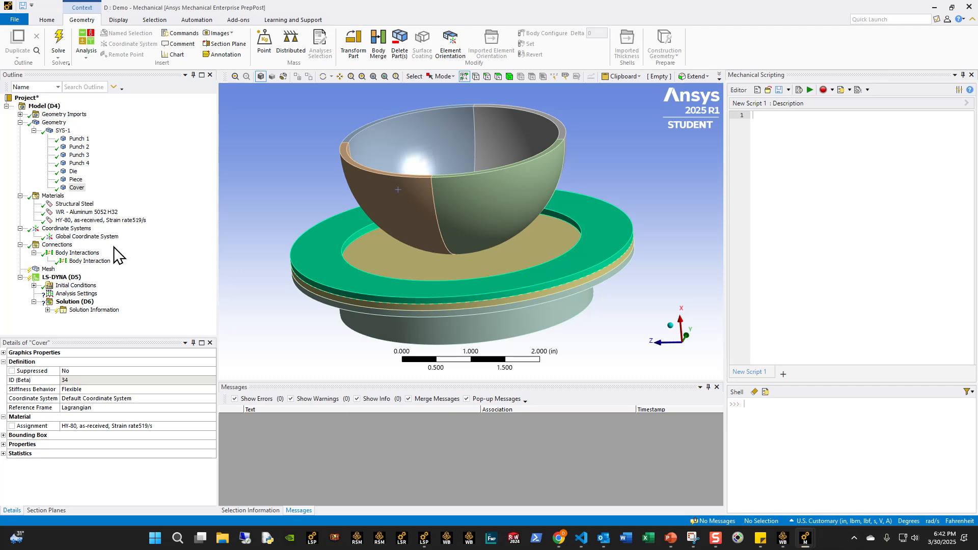
right_click(97, 262)
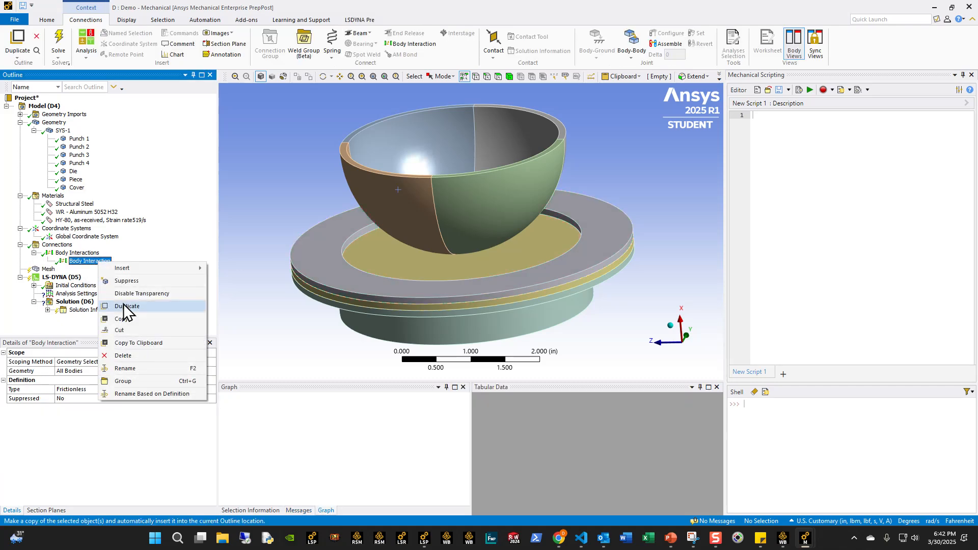
left_click(127, 280)
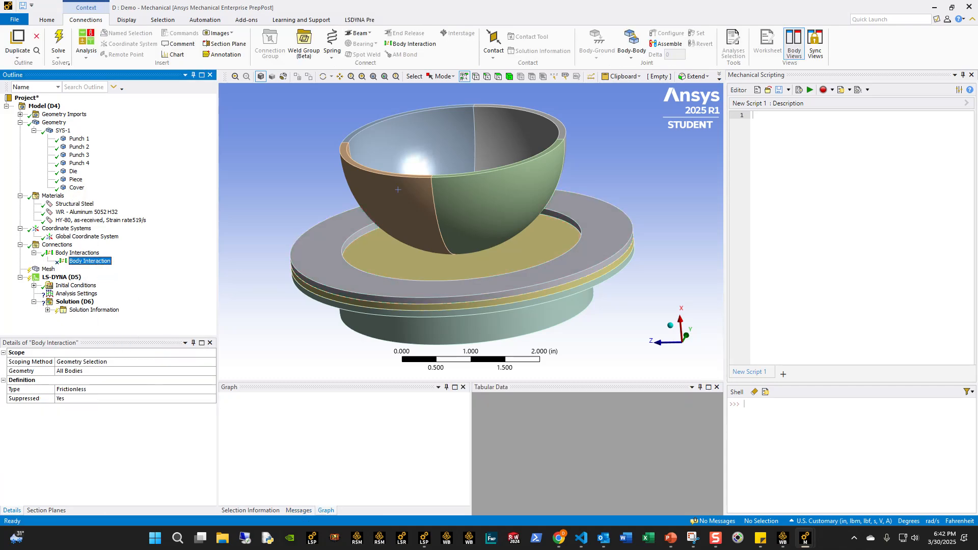
- Insert a connection group under Connections and add a manual frictional contact region to it
middle_click(397, 190)
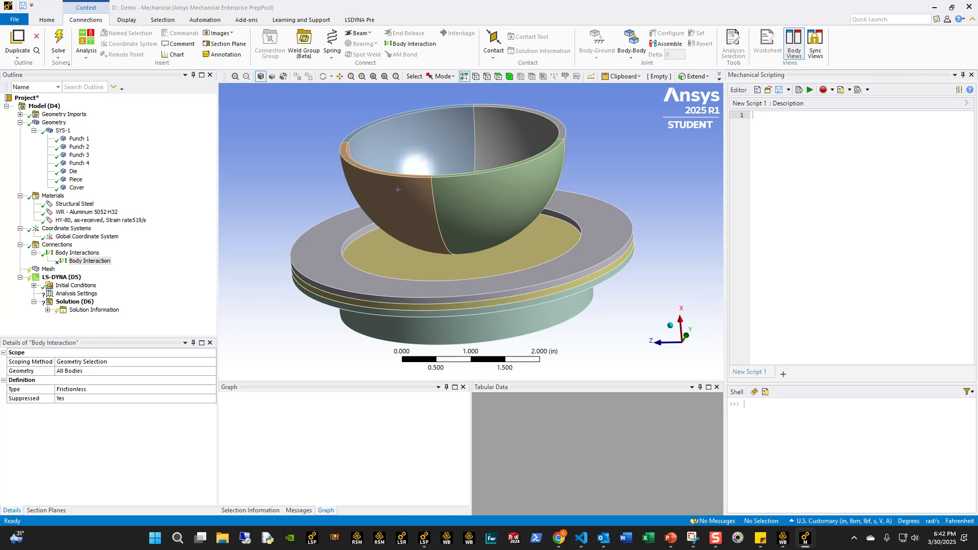
left_click(57, 245)
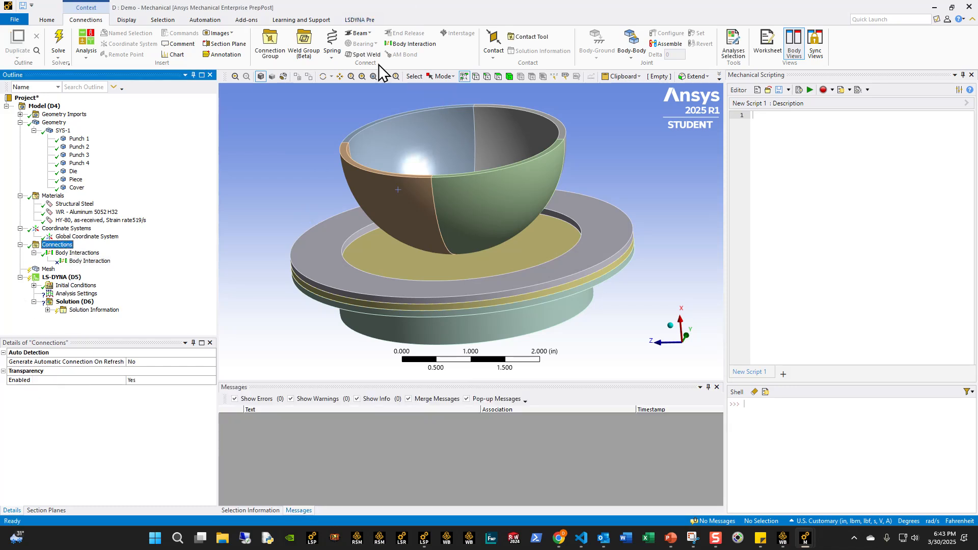
left_click(270, 45)
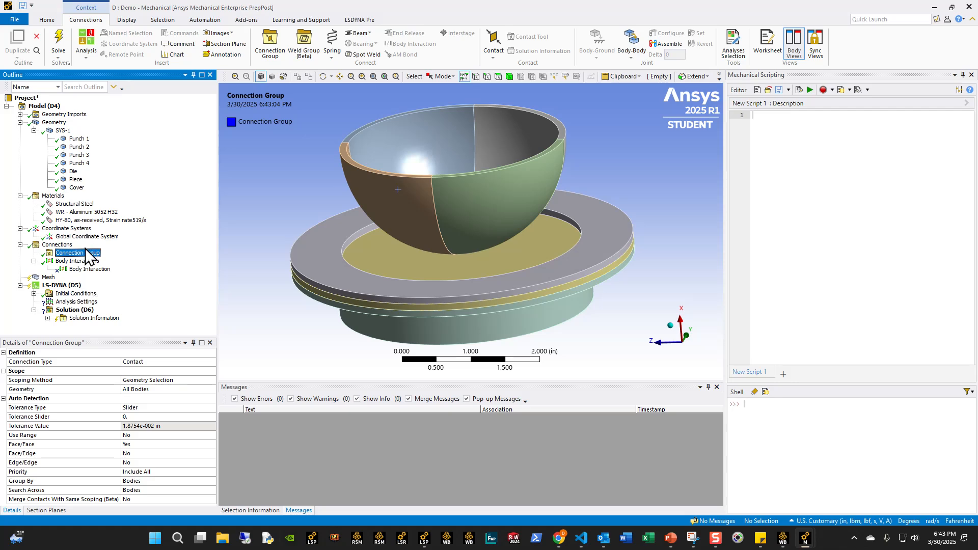
middle_click_drag(392, 227, 392, 266)
left_click(91, 253)
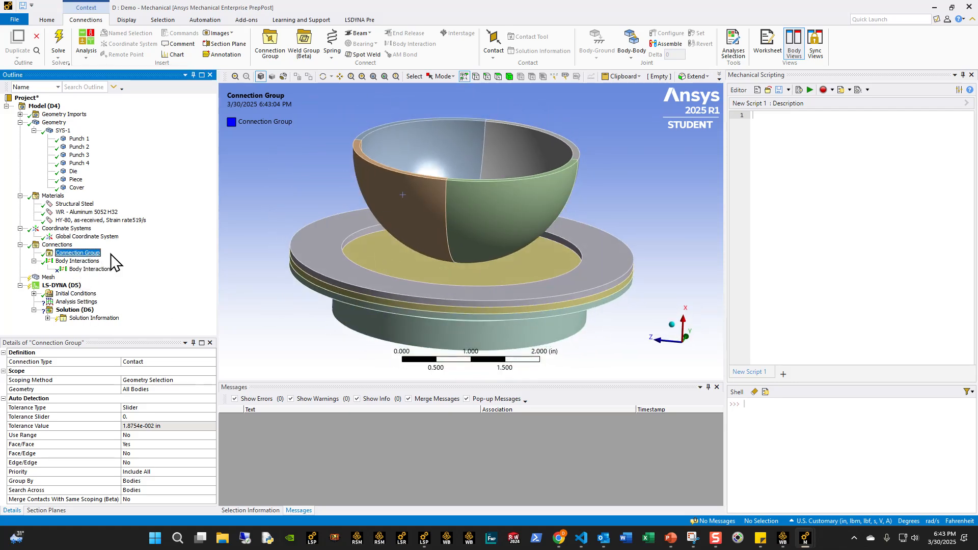
left_click(493, 51)
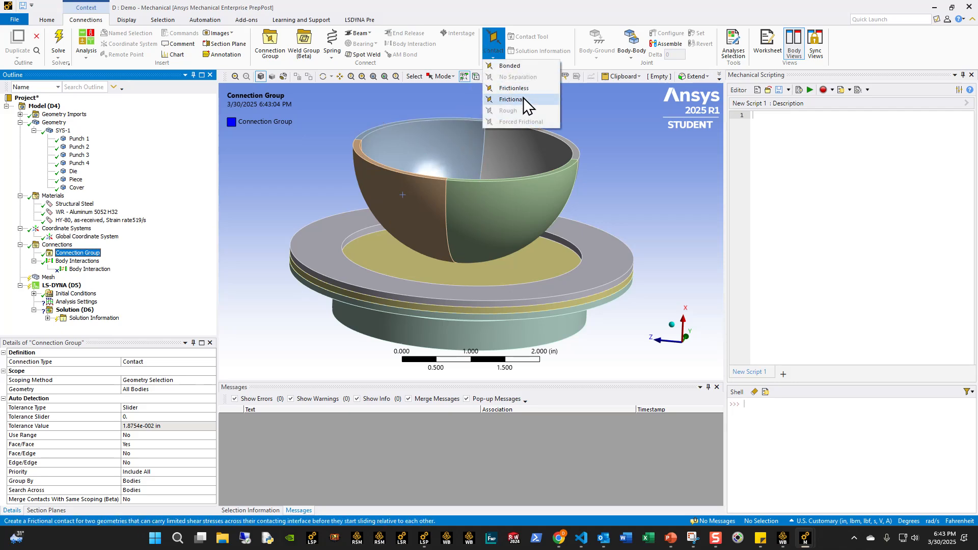
left_click(513, 100)
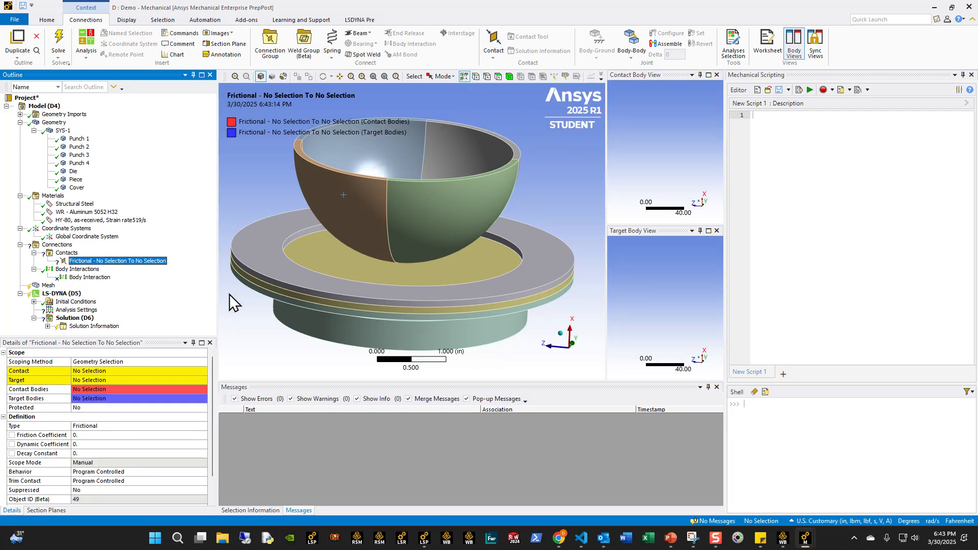
- Set the frictional contact's friction coefficient to 0.5, dynamic coefficient to 0.4 and decay constant to 0
left_click(82, 434)
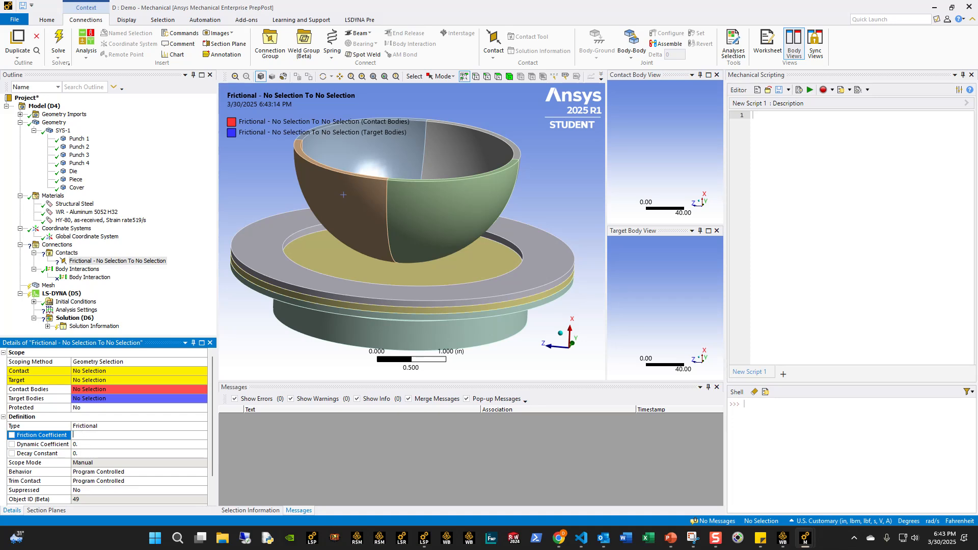
type("0.5")
left_click(88, 443)
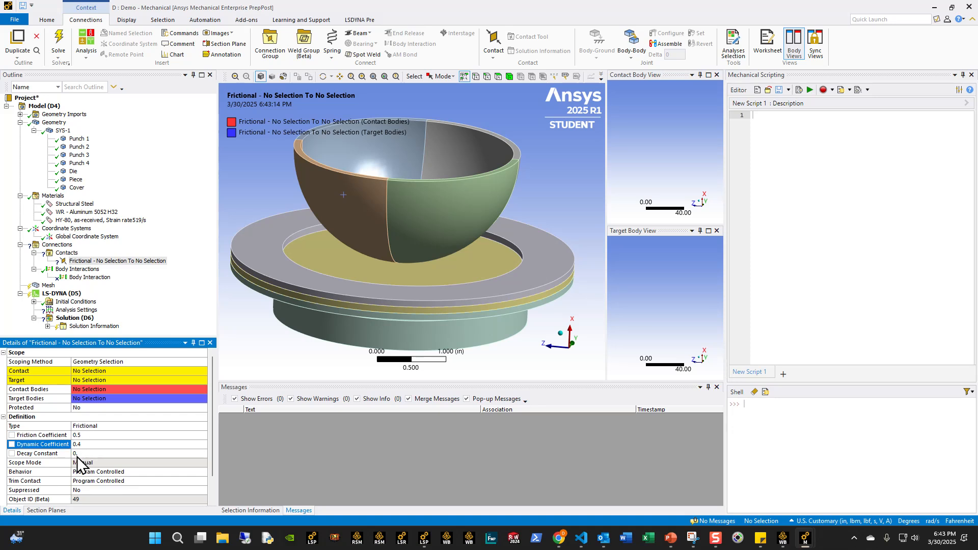
left_click(77, 454)
type("0.")
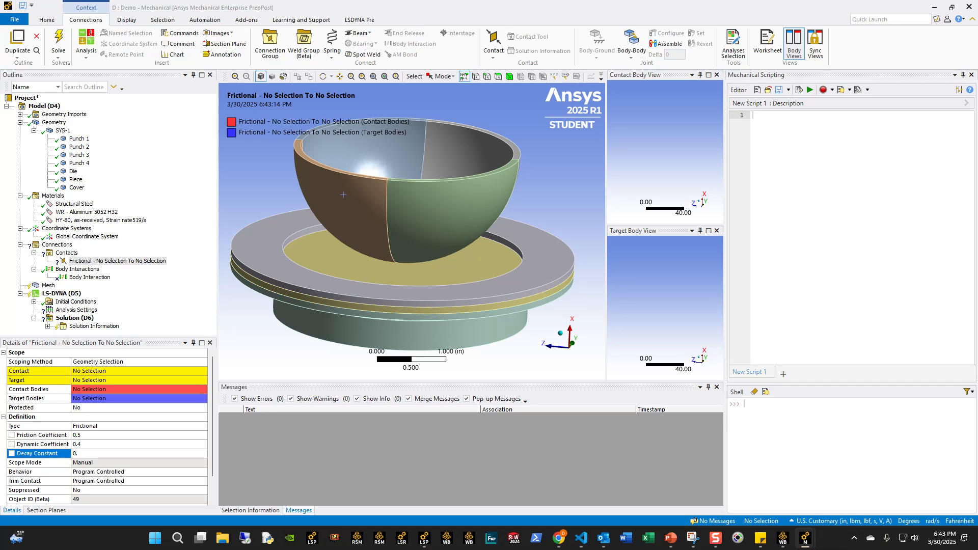
- Scope the contact side of the frictional contact to the underside face of the Piece body
middle_click_drag(371, 295, 469, 84)
left_click(497, 76)
left_click(372, 298)
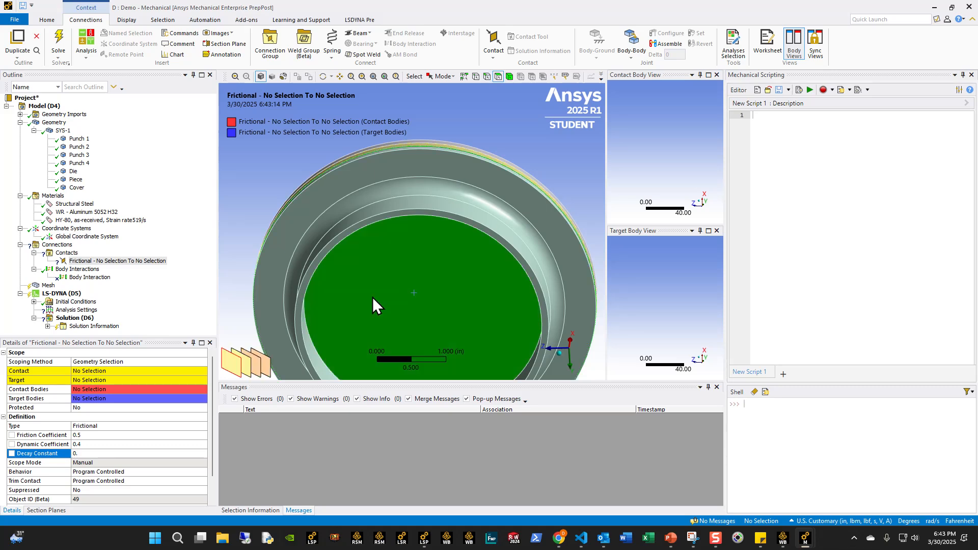
left_click(89, 371)
left_click(107, 371)
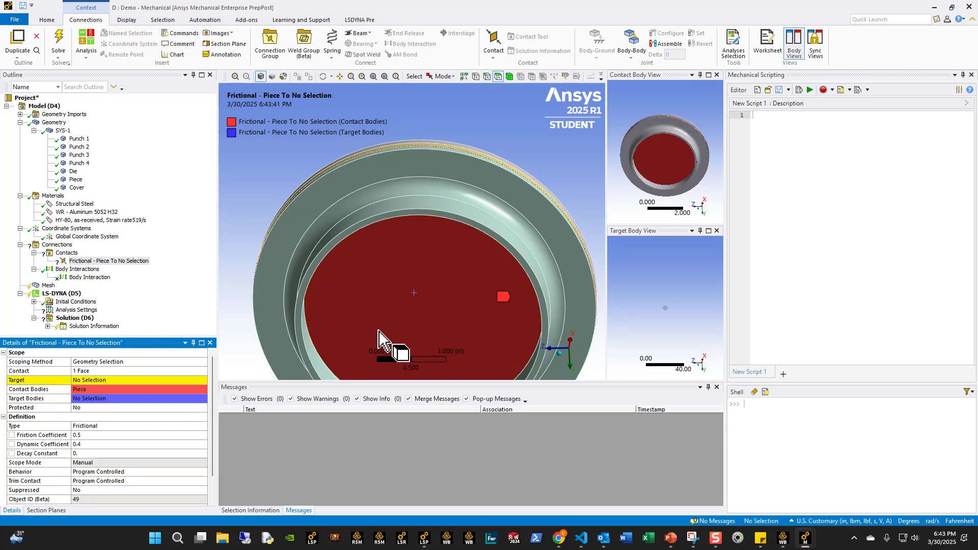
- Scope the target side of the frictional contact to the three Die faces facing the Piece and show all bodies again
middle_click_drag(383, 334, 306, 365)
left_click(341, 355)
key("F9")
left_click(300, 362)
left_click(84, 380)
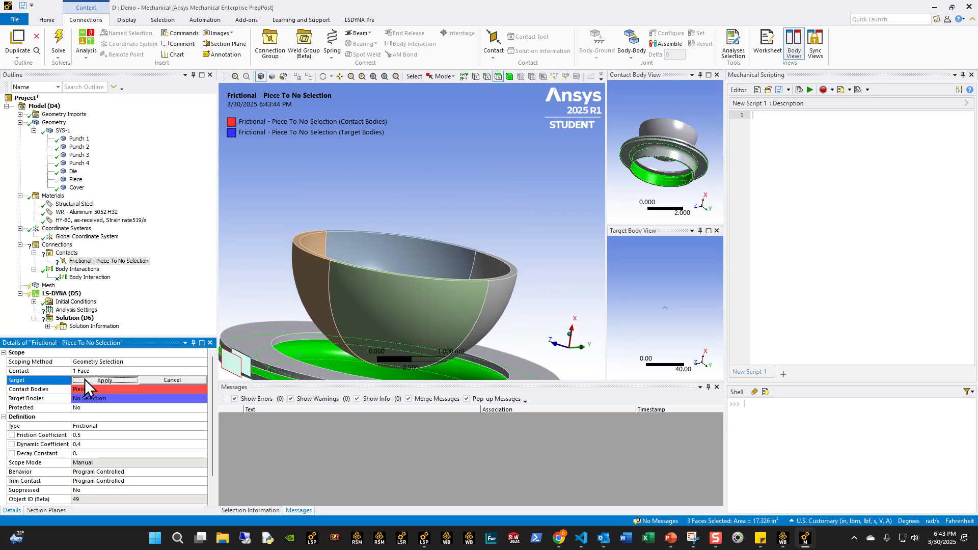
left_click(85, 379)
right_click(263, 169)
left_click(286, 198)
middle_click_drag(344, 227, 312, 325)
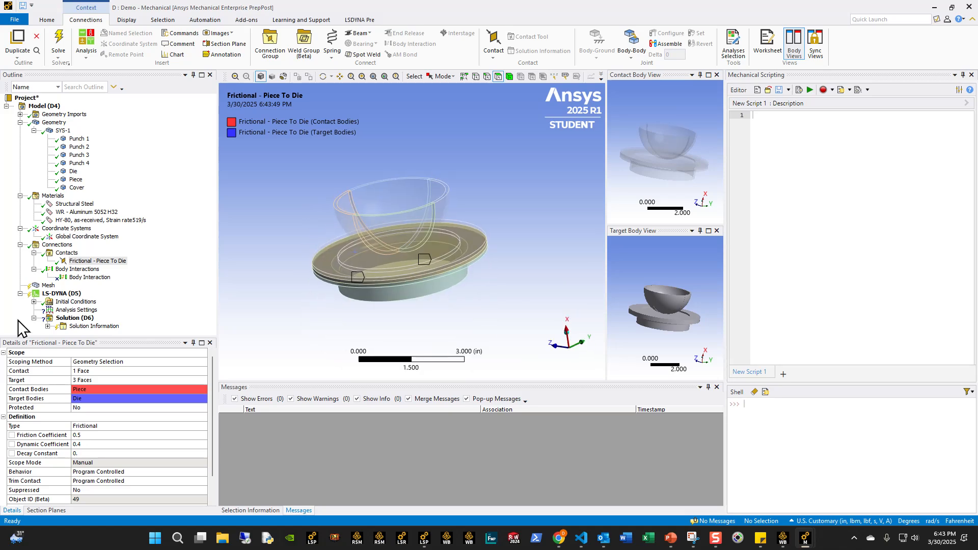
- Duplicate the Frictional - Piece To Die contact
right_click(101, 263)
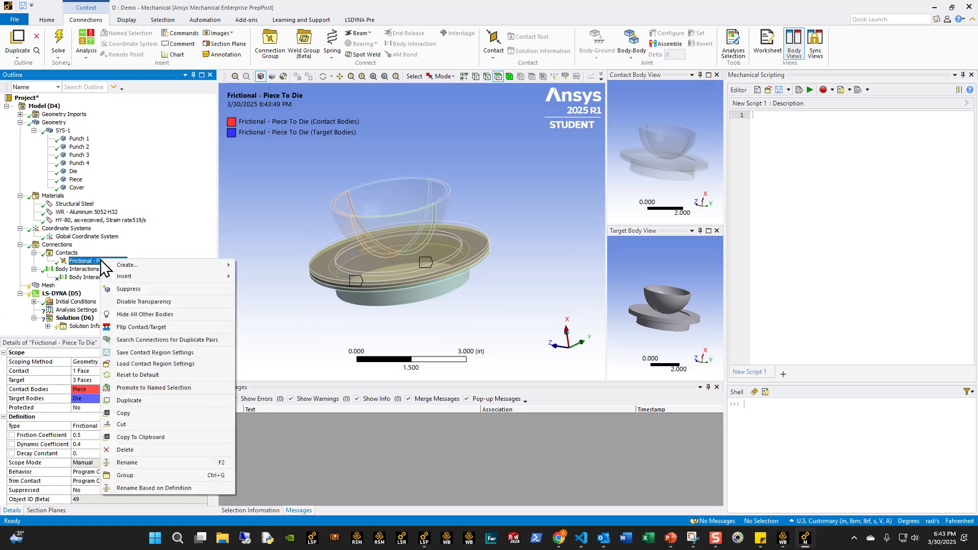
left_click(146, 407)
- Try to scope the duplicated contact's contact side to the top face of the Cover body
middle_click_drag(414, 196, 317, 226)
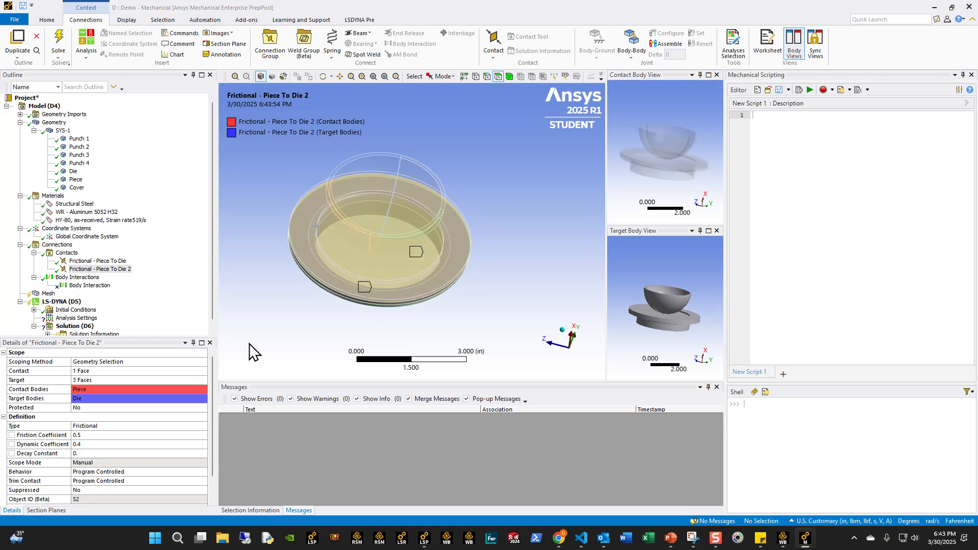
middle_click_drag(352, 272, 346, 252)
scroll(411, 225, "up", 6)
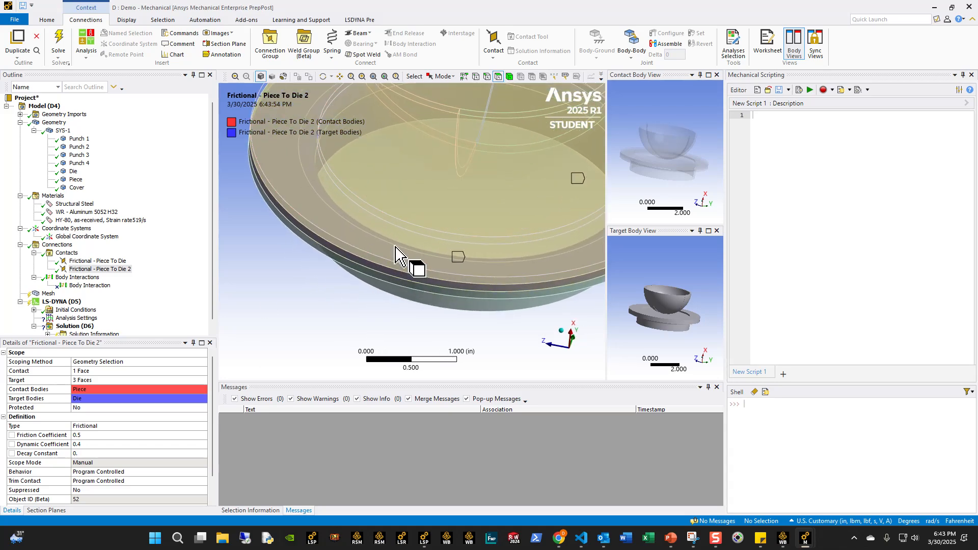
left_click(395, 247)
left_click(80, 371)
left_click(79, 371)
- Scope the duplicated contact's contact side to the top face of the Piece body
middle_click_drag(407, 286, 281, 257)
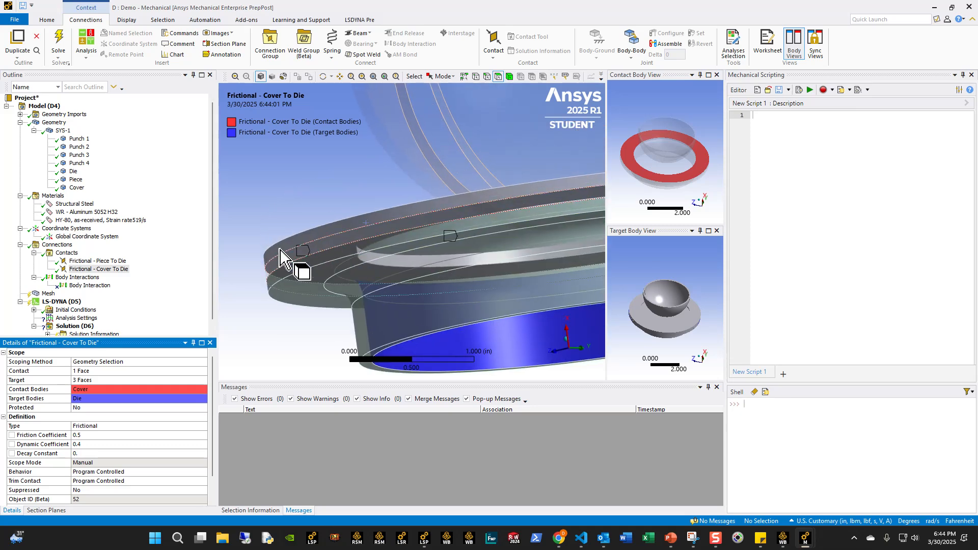
right_click(290, 183)
left_click(279, 157)
left_click(56, 245)
middle_click_drag(360, 175, 473, 250)
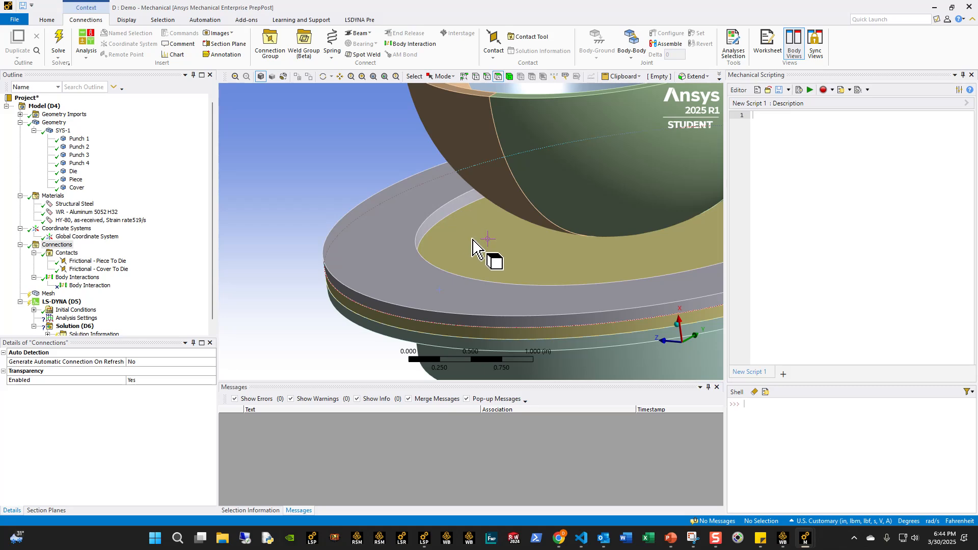
left_click(474, 250)
left_click(98, 269)
left_click(93, 371)
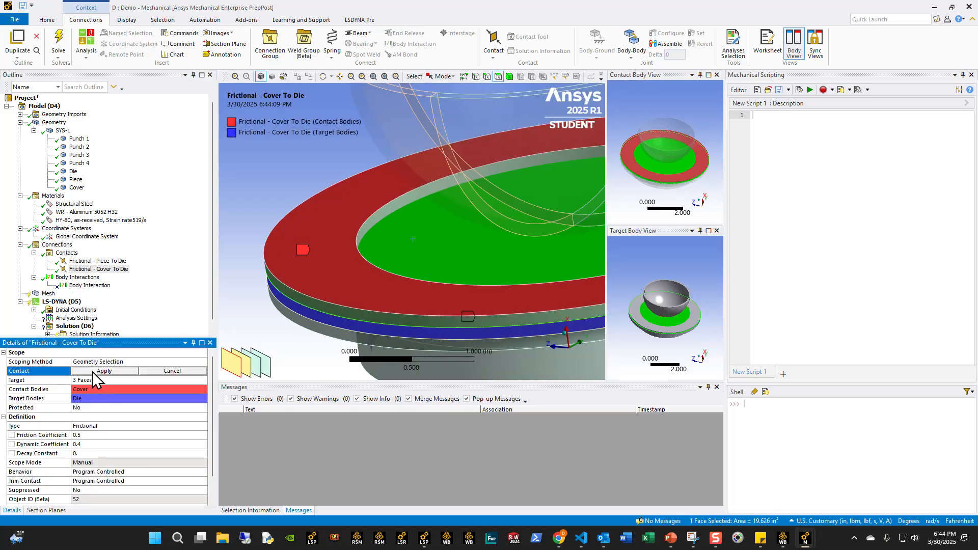
left_click(92, 371)
- Isolate the Cover, scope the duplicated contact's target side to its underside face, and show all bodies again
left_click(305, 262)
right_click(308, 260)
left_click(342, 312)
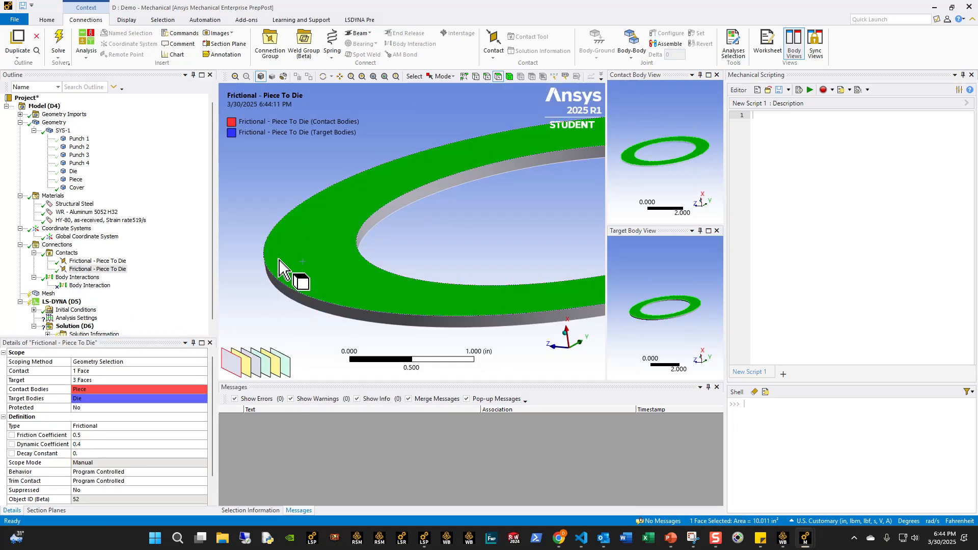
middle_click_drag(279, 260, 290, 213)
left_click(293, 277)
left_click(82, 381)
left_click(83, 381)
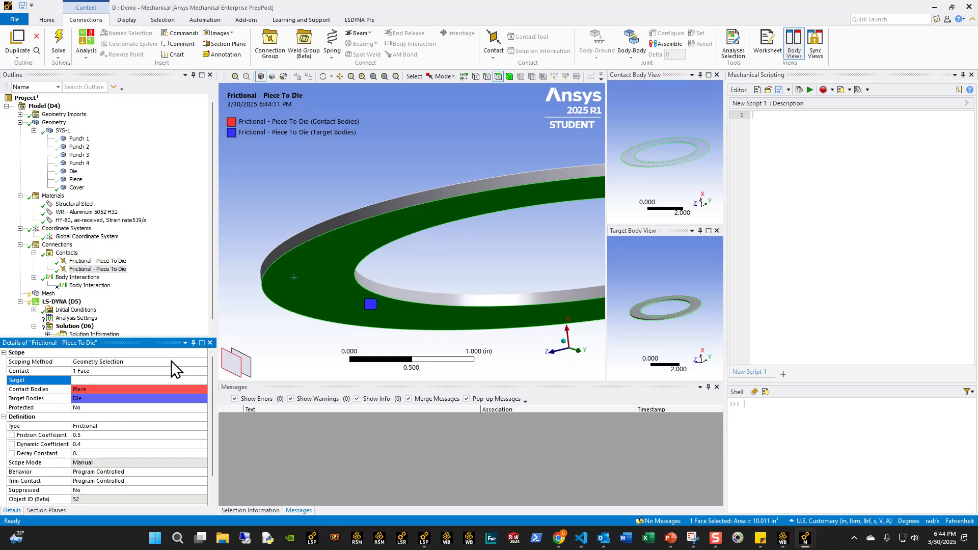
middle_click_drag(364, 259, 375, 309)
scroll(373, 296, "down", 4)
right_click(265, 199)
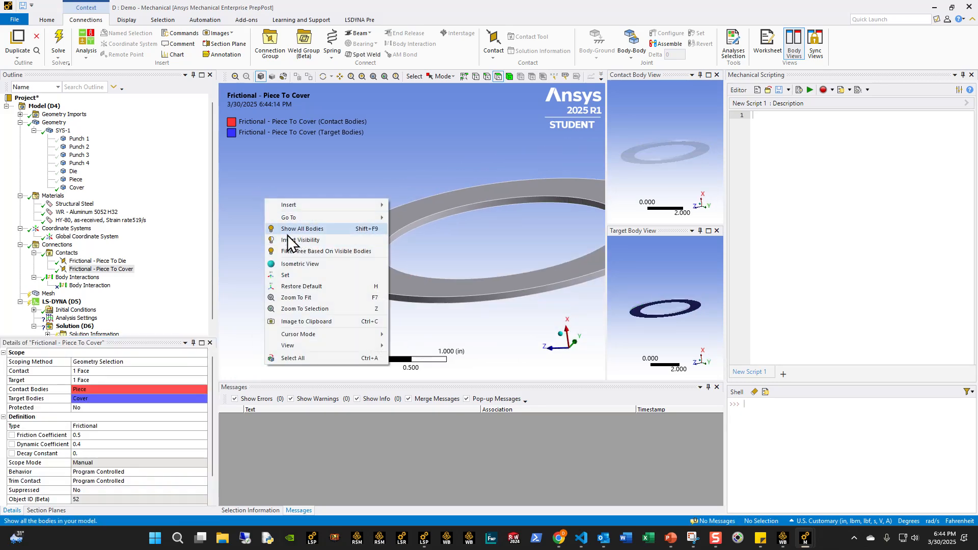
left_click(298, 229)
middle_click_drag(404, 266, 357, 259)
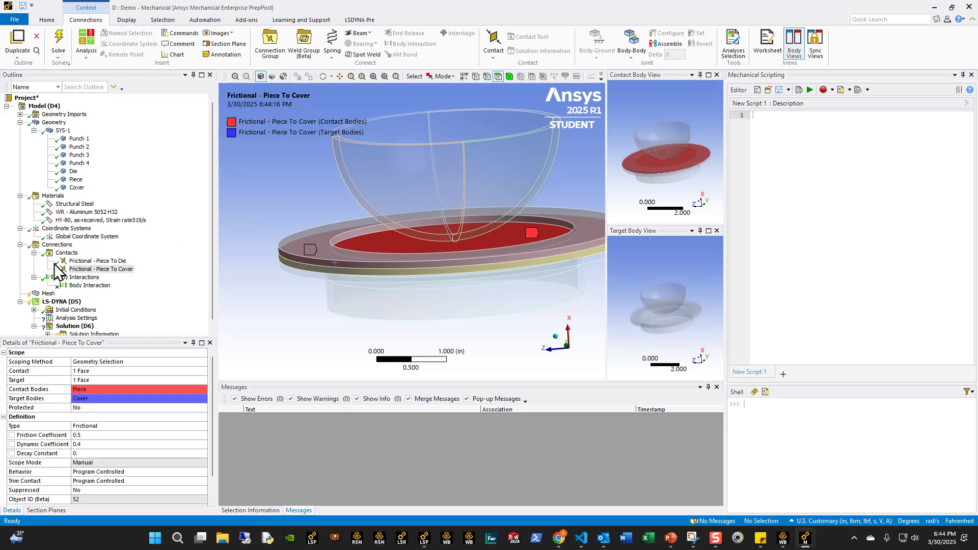
- Duplicate the Frictional - Piece To Cover contact and scope the copy's contact side to the four outer punch faces
right_click(81, 270)
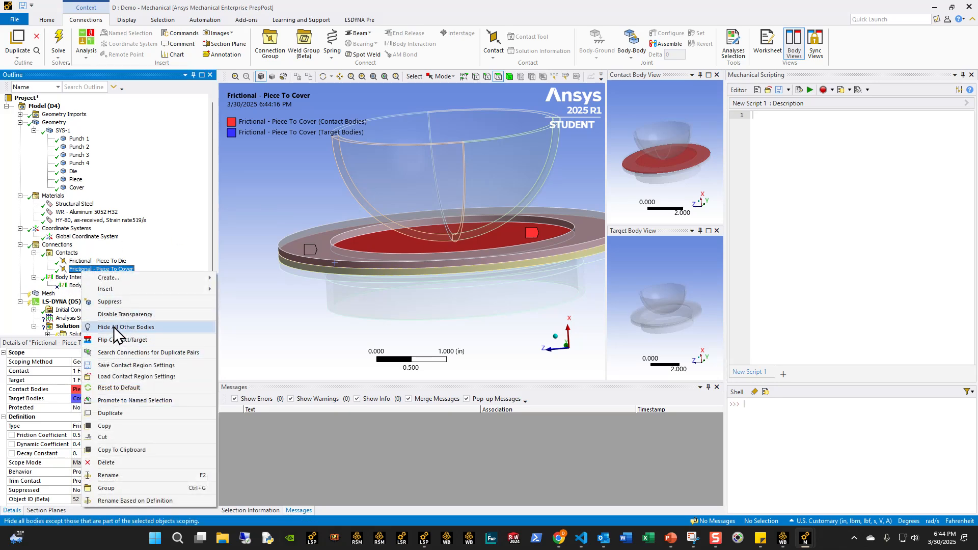
left_click(124, 412)
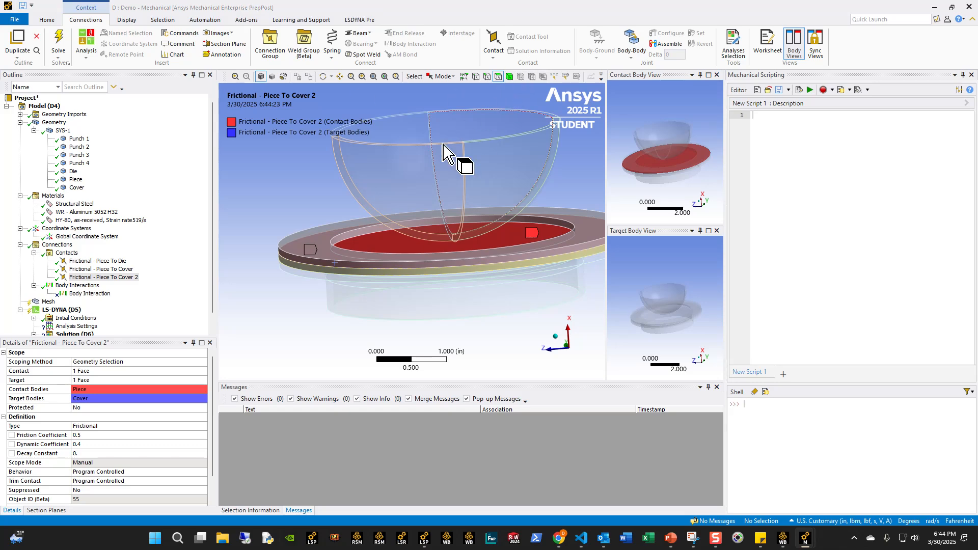
left_click(413, 199)
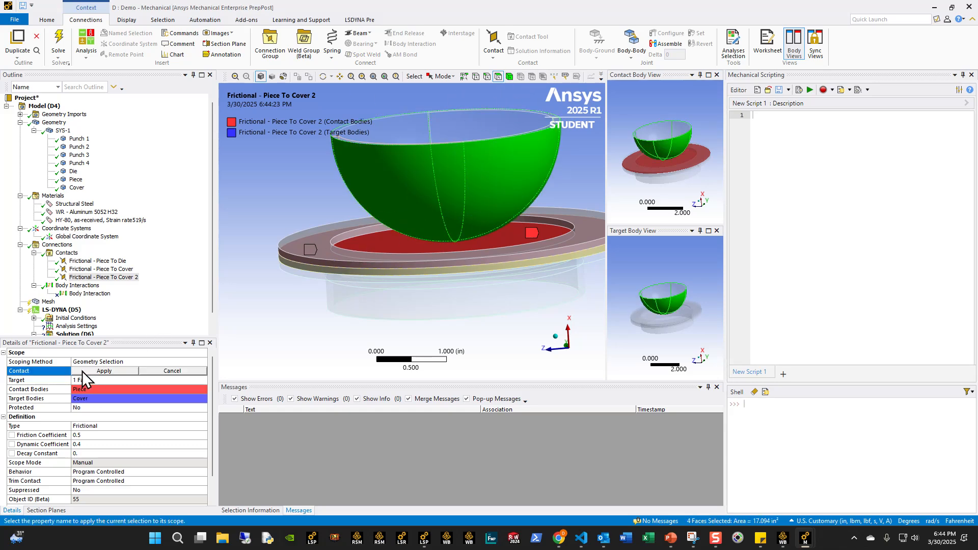
left_click(83, 373)
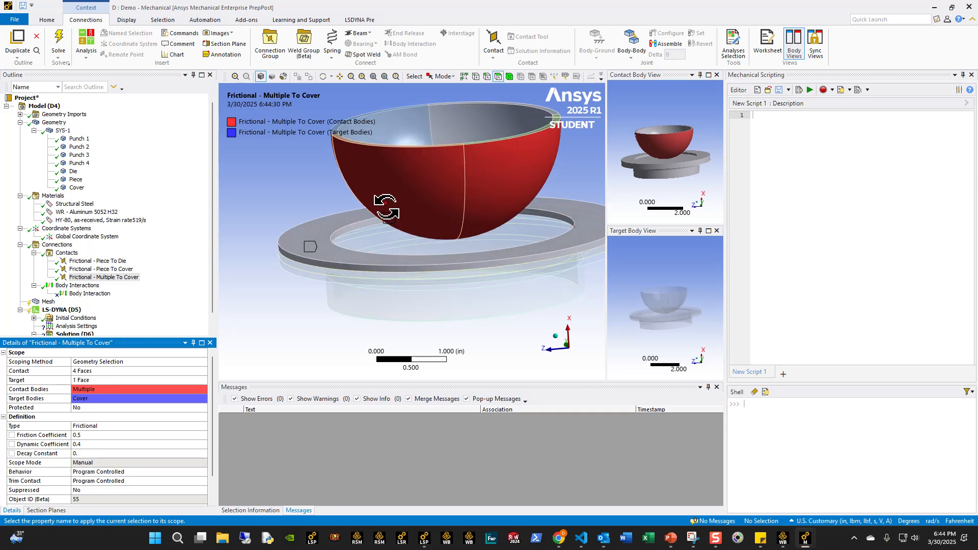
- Scope the target side of the punch contact to the top face of the Piece body
left_click(391, 237)
left_click(83, 381)
left_click(83, 381)
middle_click_drag(365, 319, 375, 299)
scroll(392, 295, "down", 3)
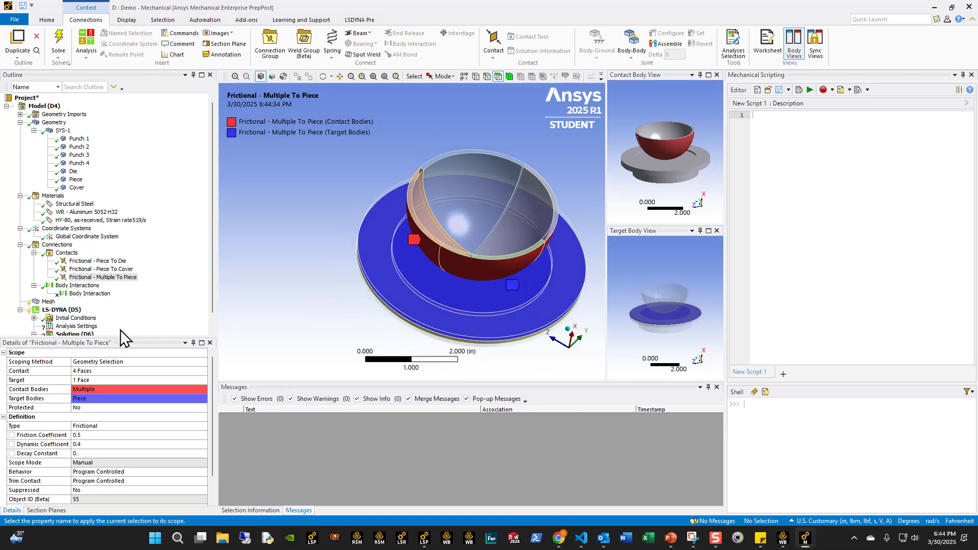
scroll(146, 442, "down", 1)
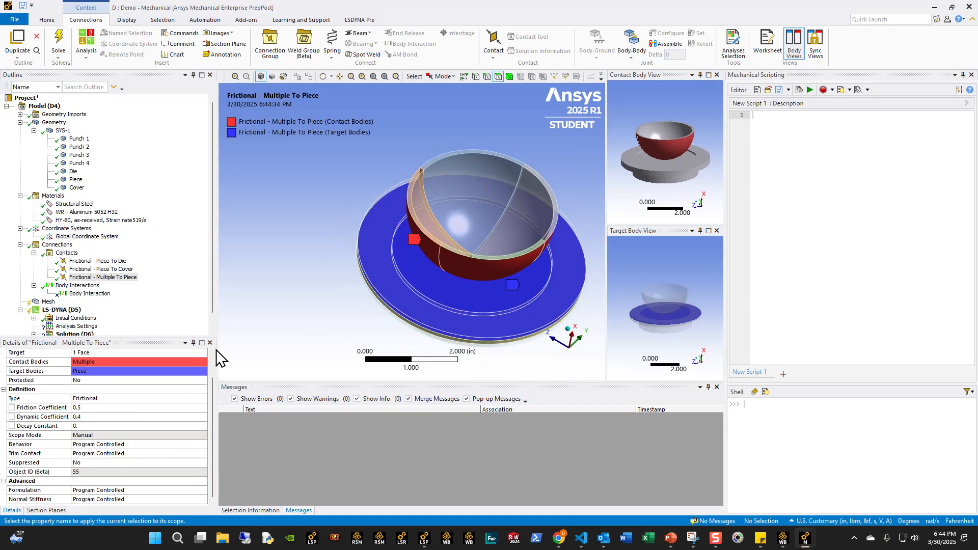
scroll(161, 288, "down", 1)
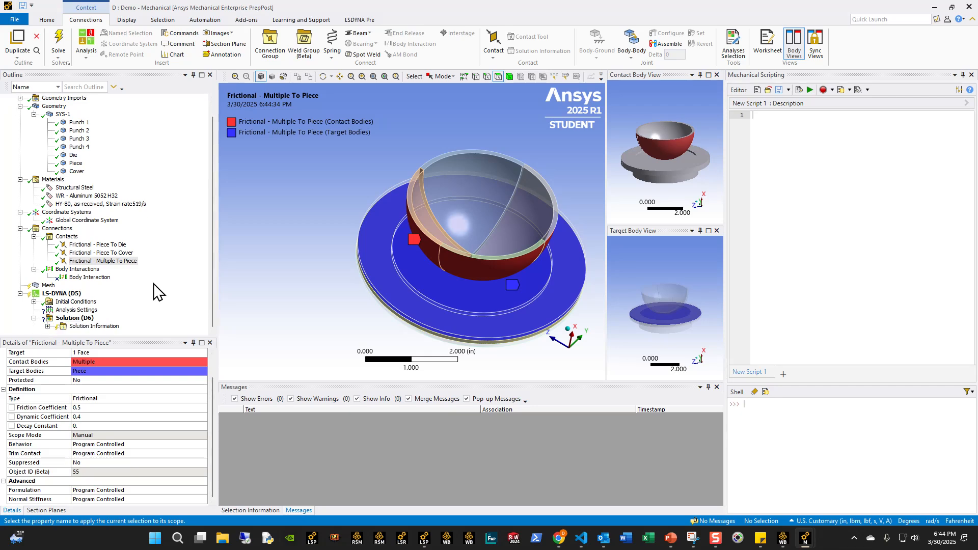
mouse_move(490, 273)
middle_mouse_down()
mouse_move(507, 270)
mouse_move(502, 285)
middle_mouse_up()
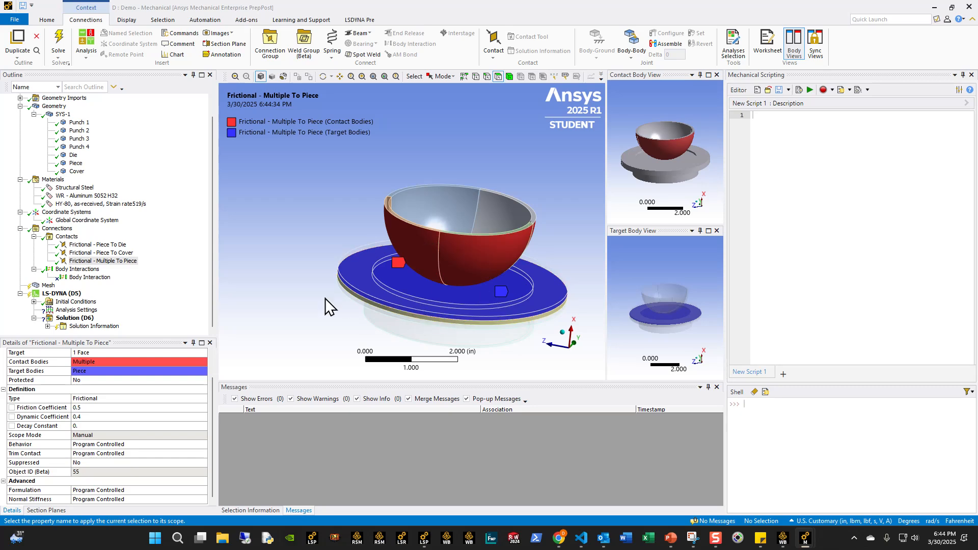
- Switch the unit system to Metric (mm, t, N, s, mV, mA) and set the global mesh element size to 2 mm
left_click(49, 285)
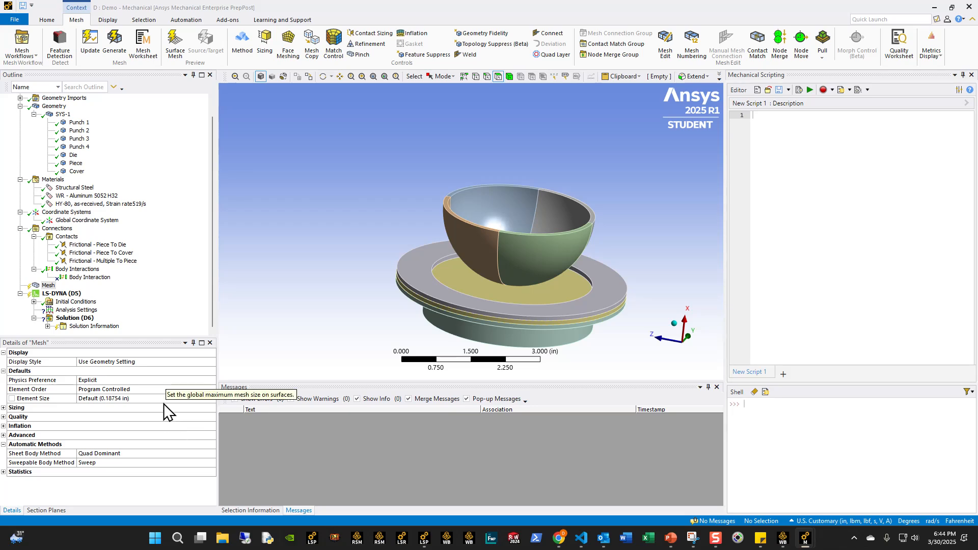
left_click(45, 20)
left_click(399, 50)
left_click(429, 115)
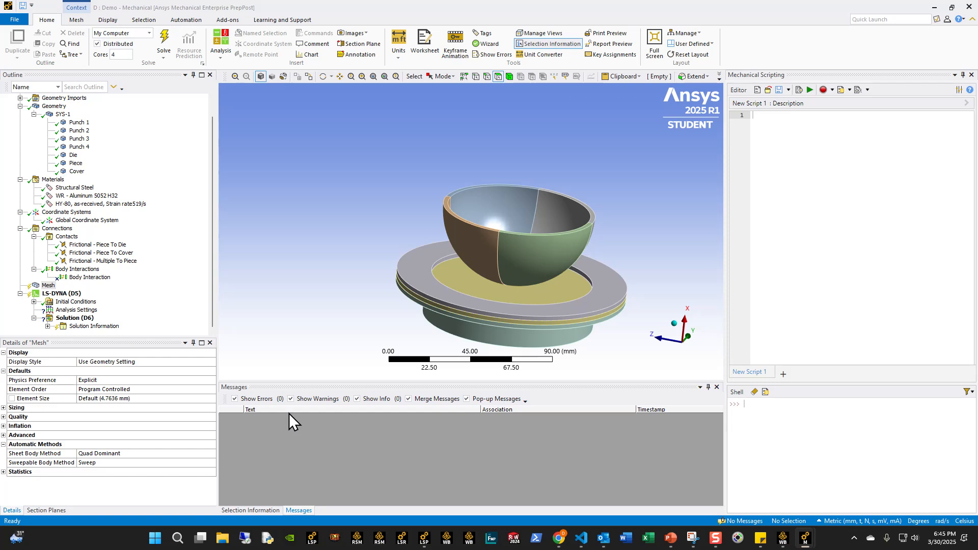
left_click(131, 400)
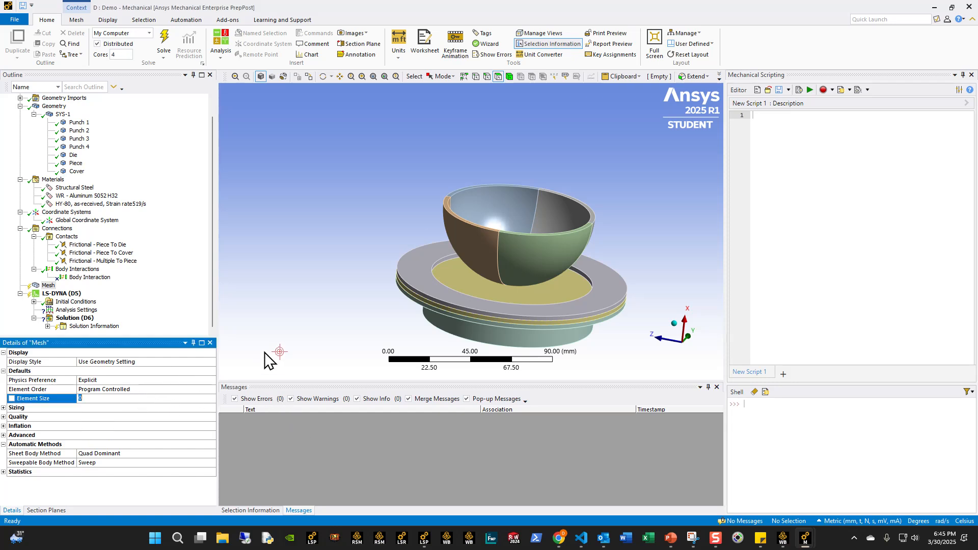
left_click(49, 285)
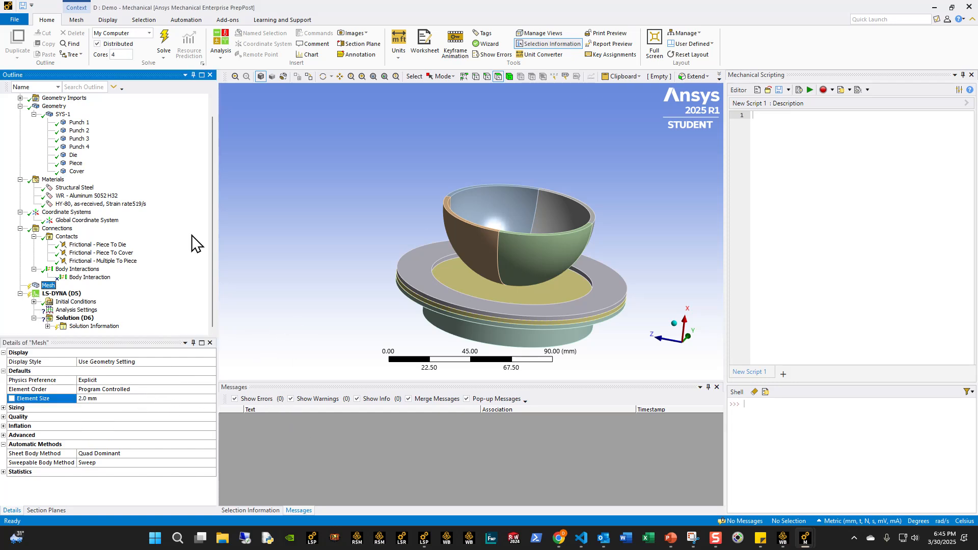
- Add a mesh method to the Piece body, set it to Sweep, and use 3 sweep divisions
left_click(82, 22)
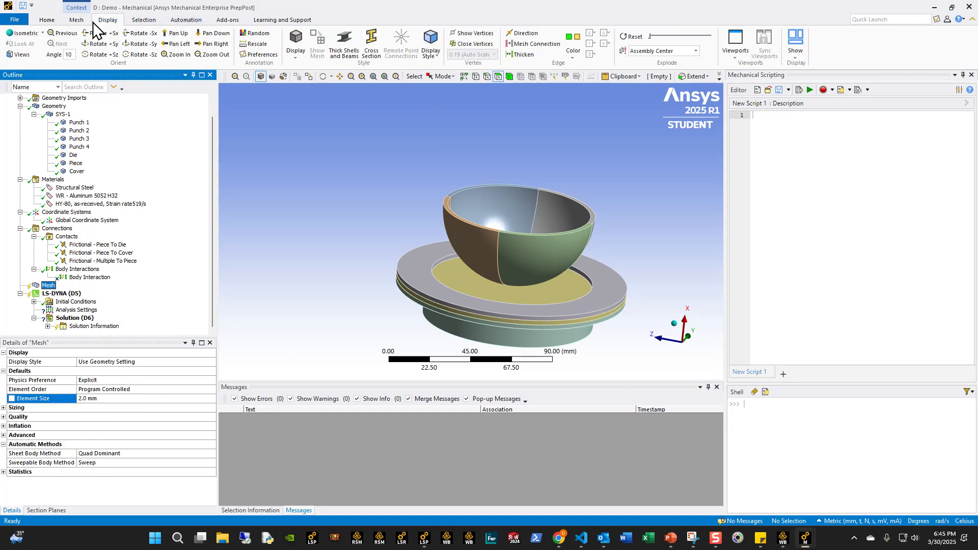
left_click(243, 48)
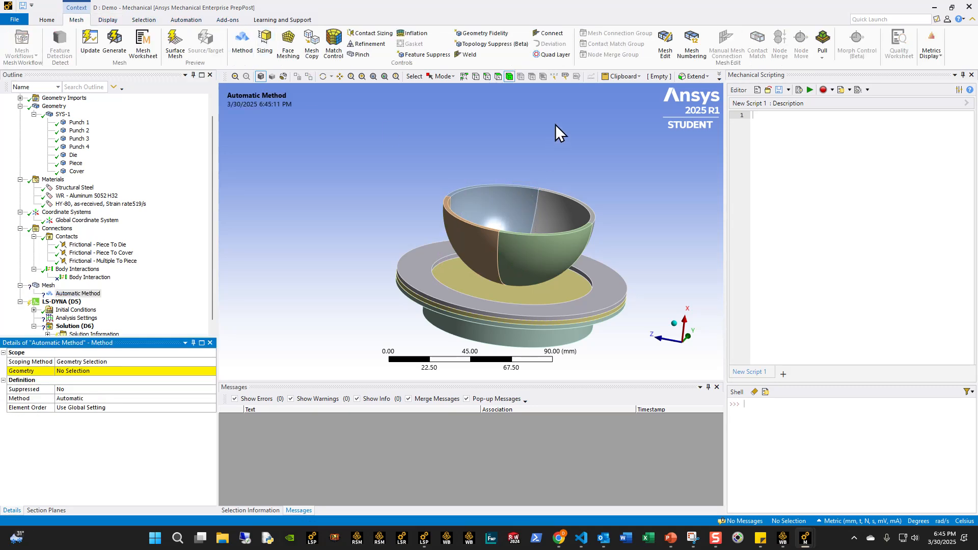
left_click(509, 77)
left_click(452, 278)
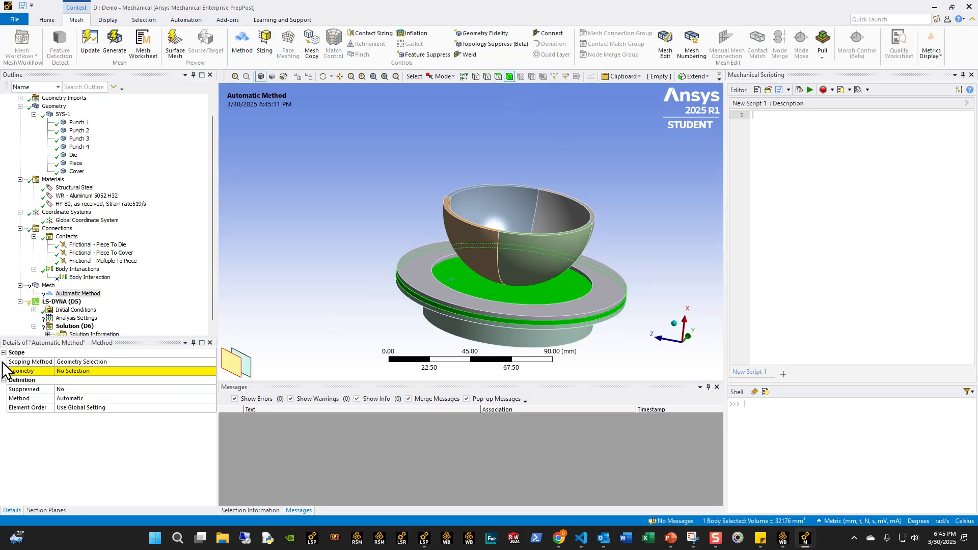
left_click(60, 370)
left_click(63, 371)
left_click(212, 400)
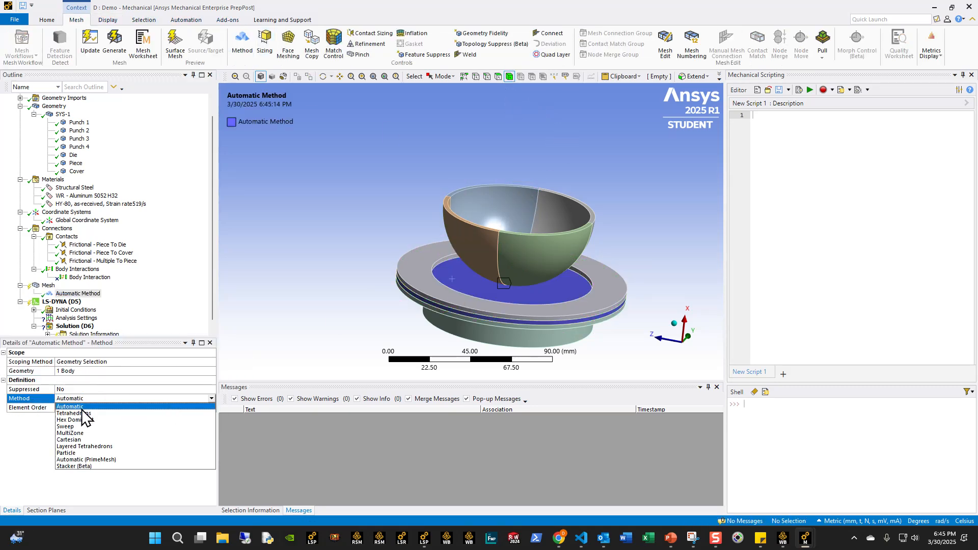
left_click(77, 425)
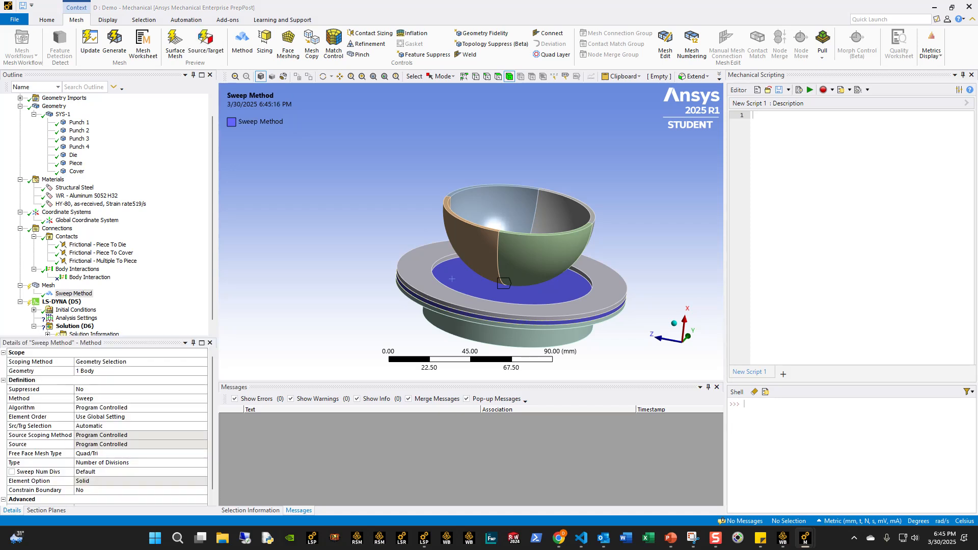
left_click(103, 472)
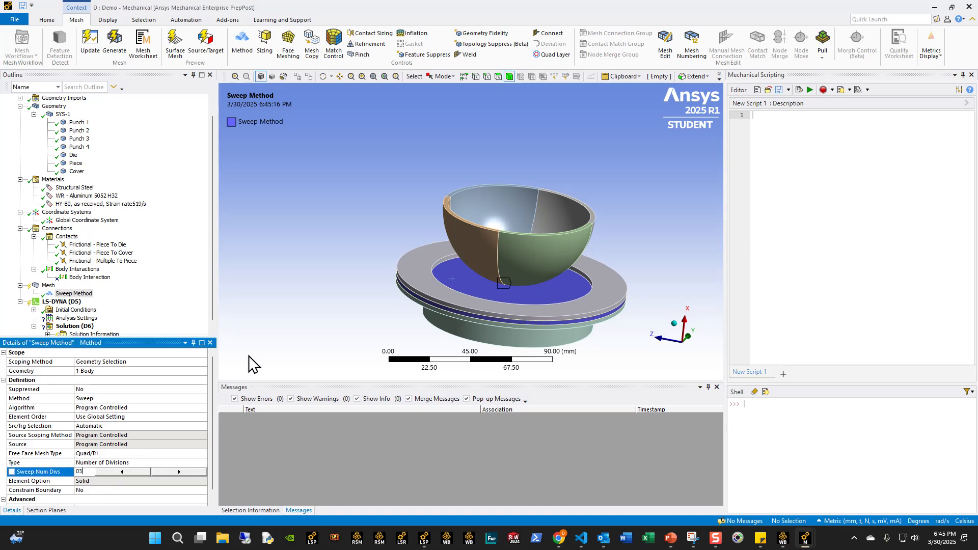
key("Return")
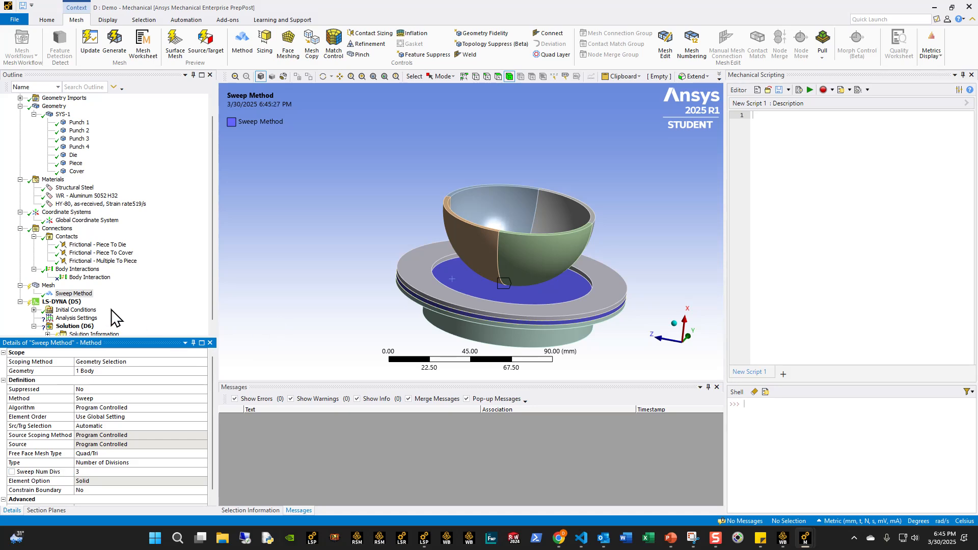
- Generate the mesh on the Piece body only and inspect it up close
left_click(48, 286)
right_click(503, 285)
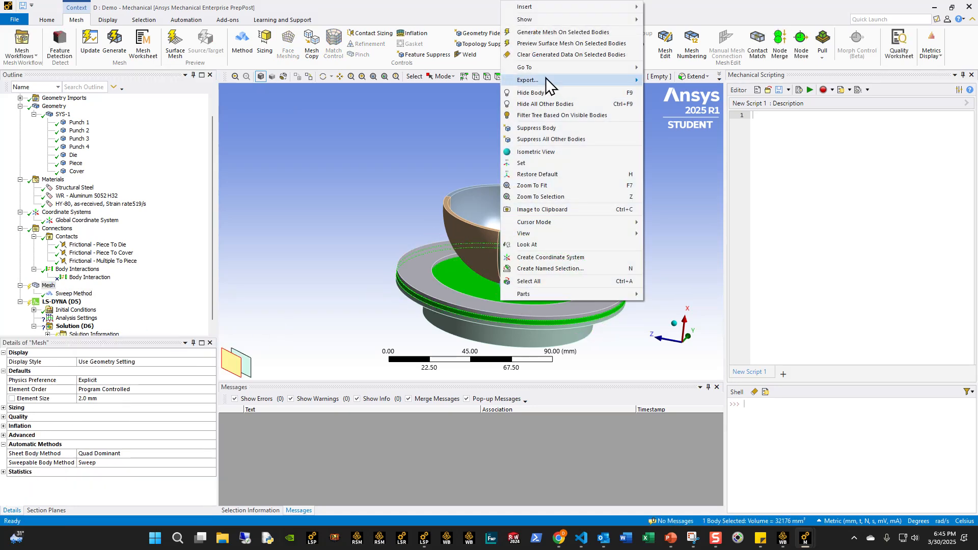
left_click(534, 34)
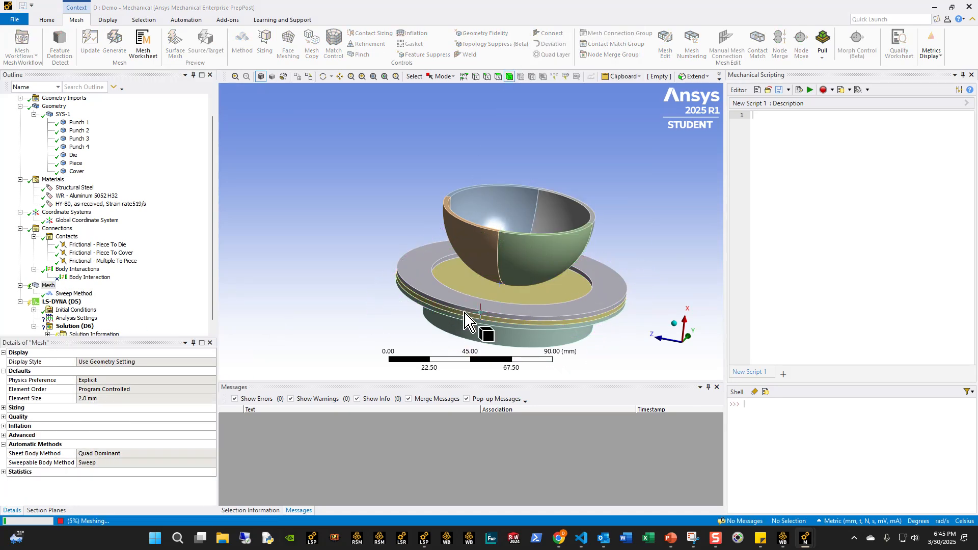
scroll(469, 315, "up", 1)
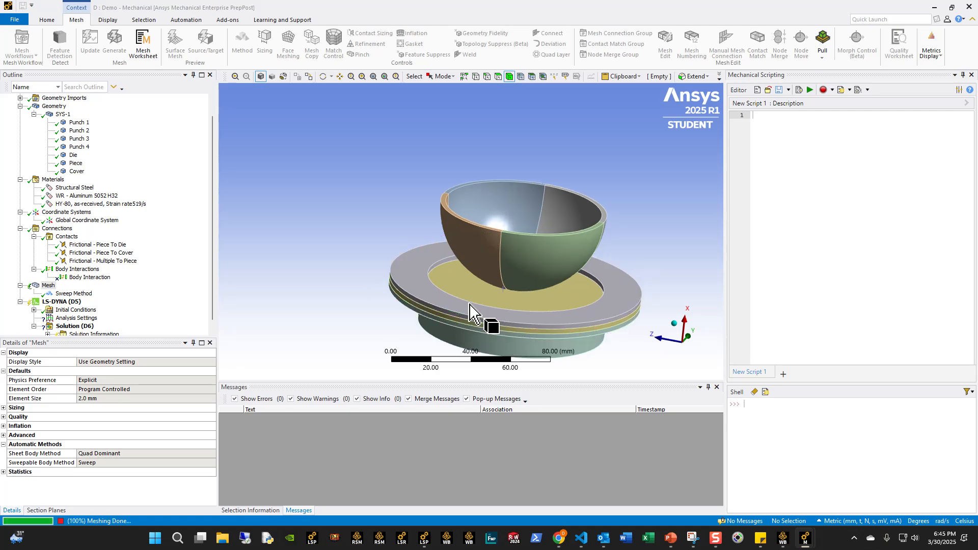
scroll(470, 301, "up", 5)
middle_click_drag(467, 301, 466, 326)
scroll(462, 283, "down", 3)
middle_click_drag(462, 280, 408, 349, "ctrl")
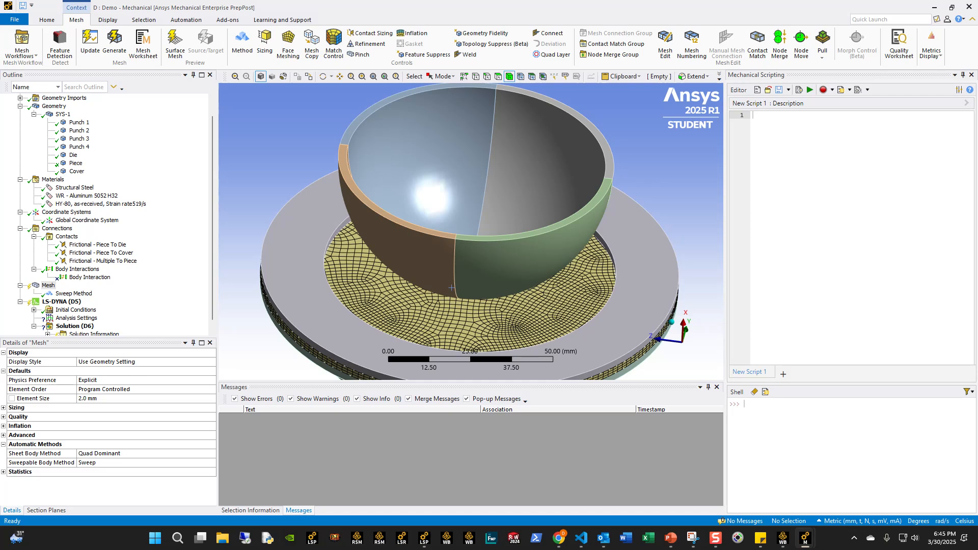
- Add a second mesh method and scope it to the four punch bodies
left_click(74, 293)
left_click(48, 285)
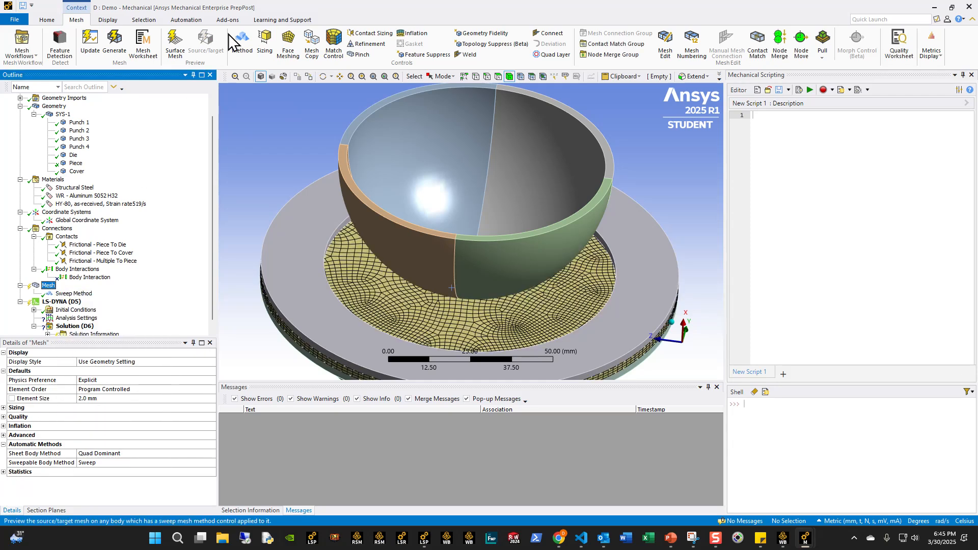
left_click(242, 43)
left_click(152, 399)
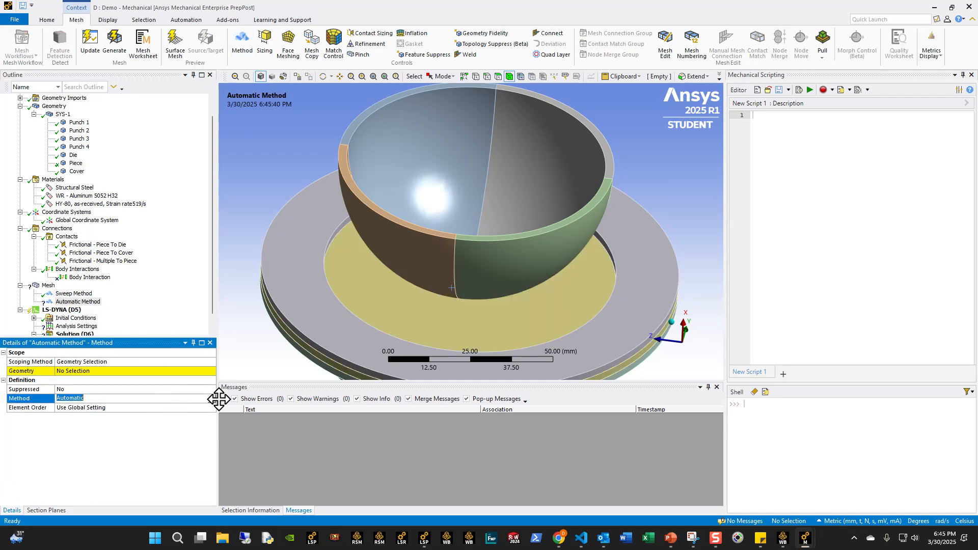
left_click(211, 398)
left_click(84, 399)
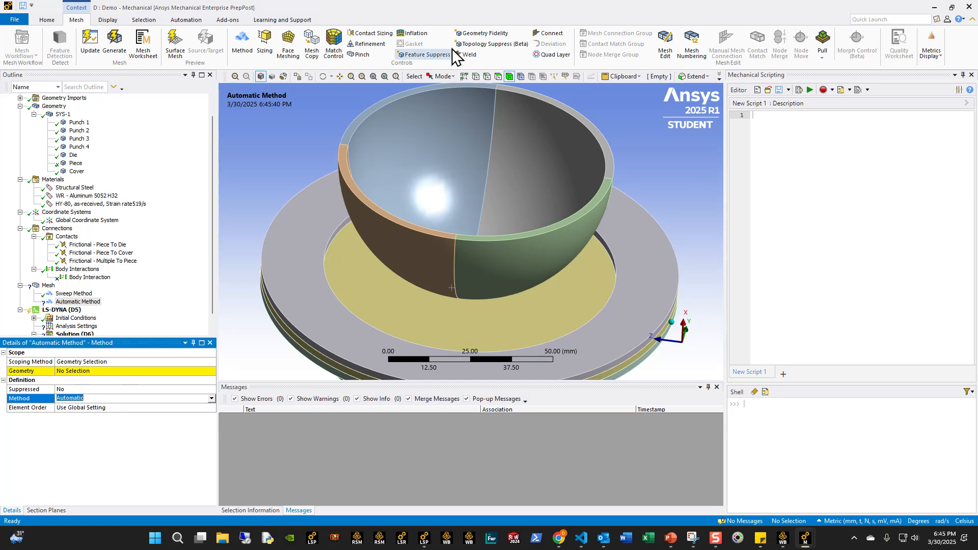
left_click(448, 148)
left_click(376, 245, "ctrl")
left_click(518, 264, "ctrl")
left_click(511, 209, "ctrl")
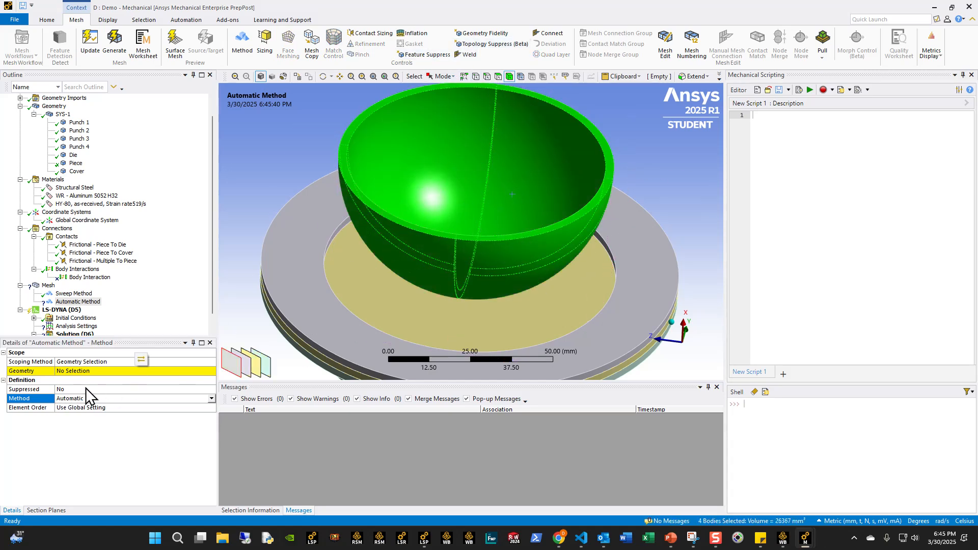
left_click(92, 371)
left_click(94, 371)
- Set the punch mesh method to Sweep with 1 sweep division
left_click(207, 400)
left_click(210, 399)
left_click(153, 434)
scroll(203, 412, "down", 1)
scroll(376, 355, "down", 1)
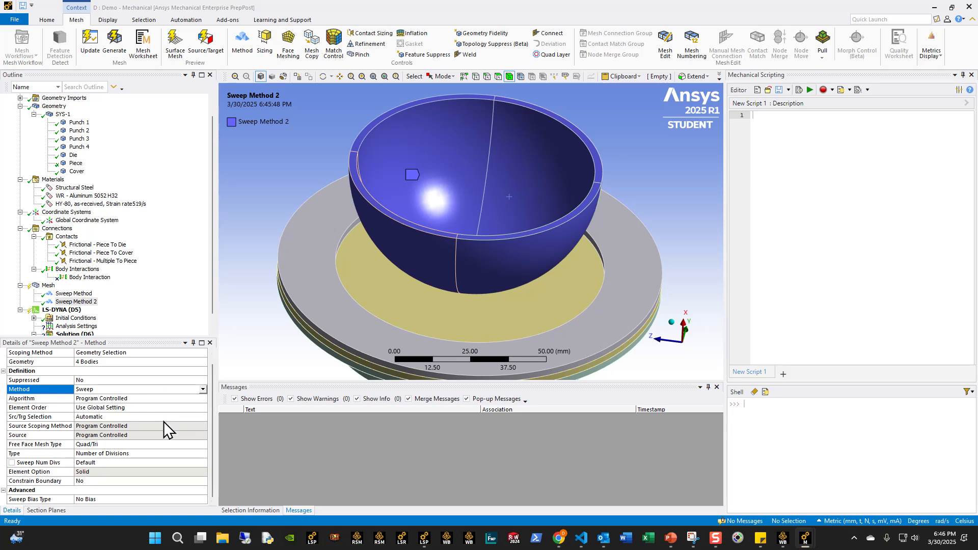
left_click(92, 462)
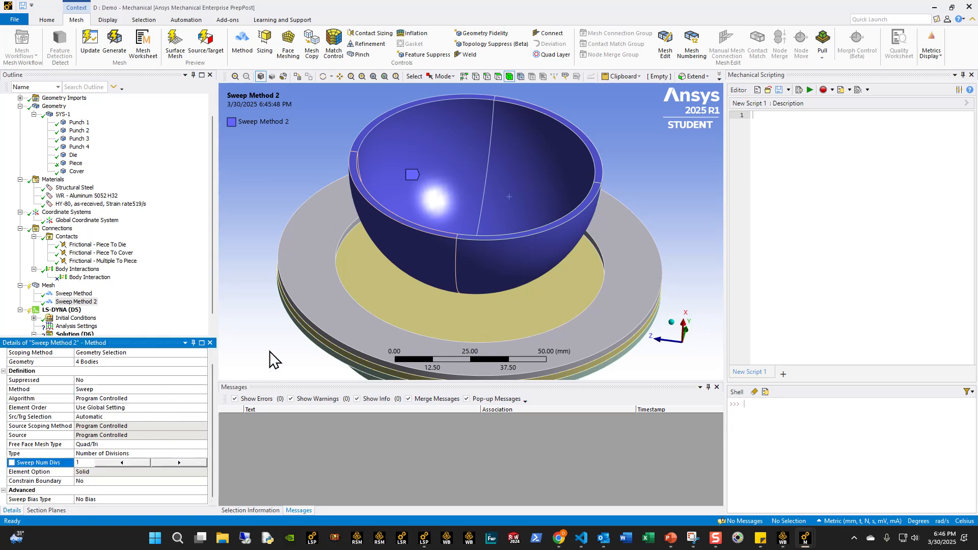
key("Return")
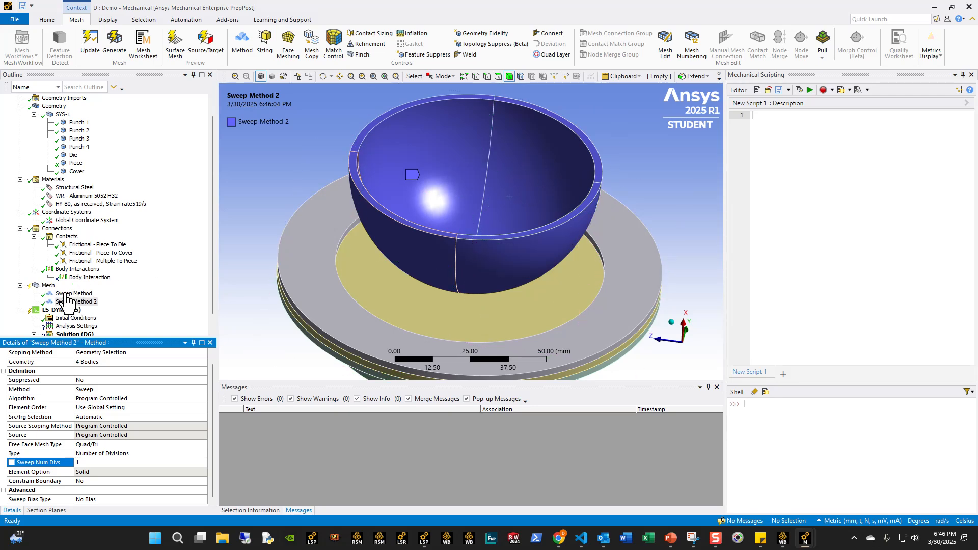
- Generate the mesh on only the four punch bodies and check the result
left_click(41, 285)
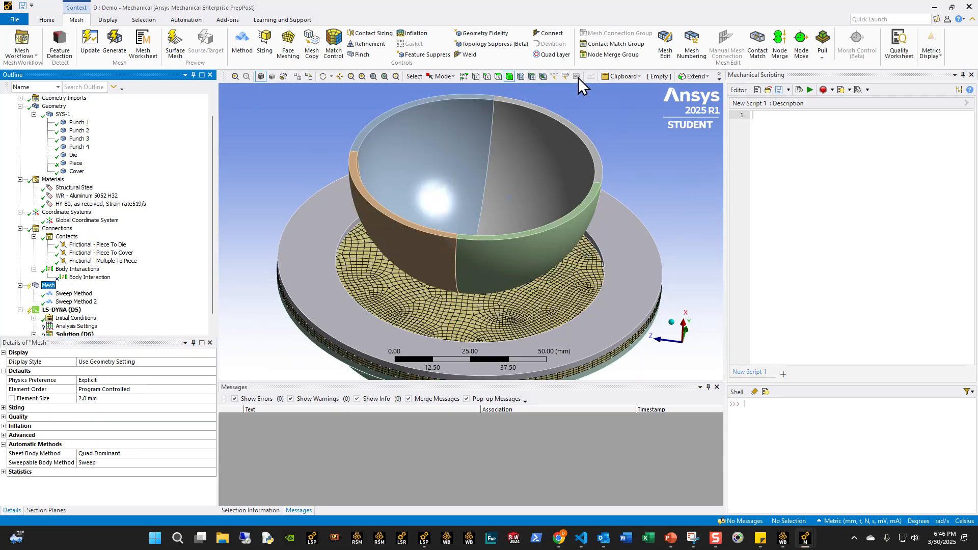
left_click(458, 168)
left_click(439, 250, "ctrl")
left_click(483, 250, "ctrl")
left_click(520, 176, "ctrl")
right_click(456, 155)
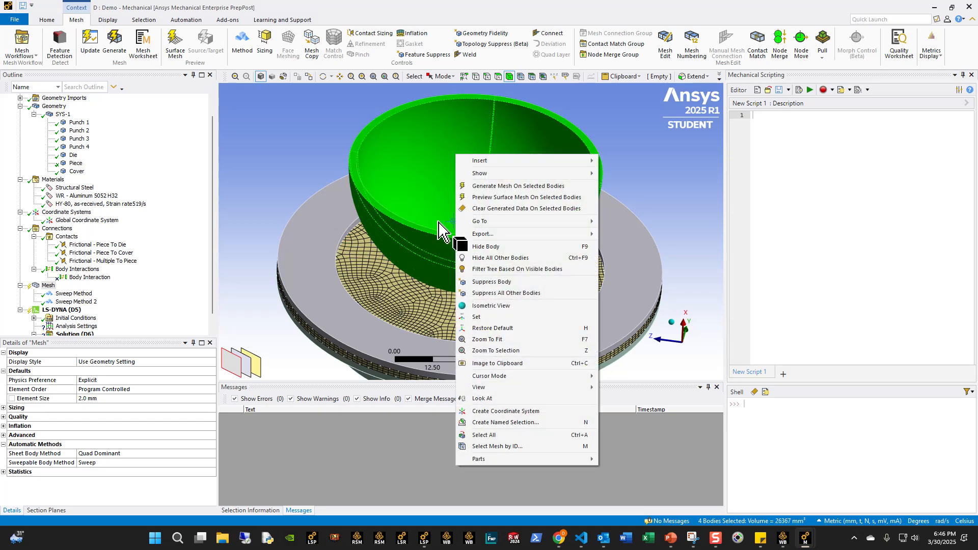
left_click(496, 186)
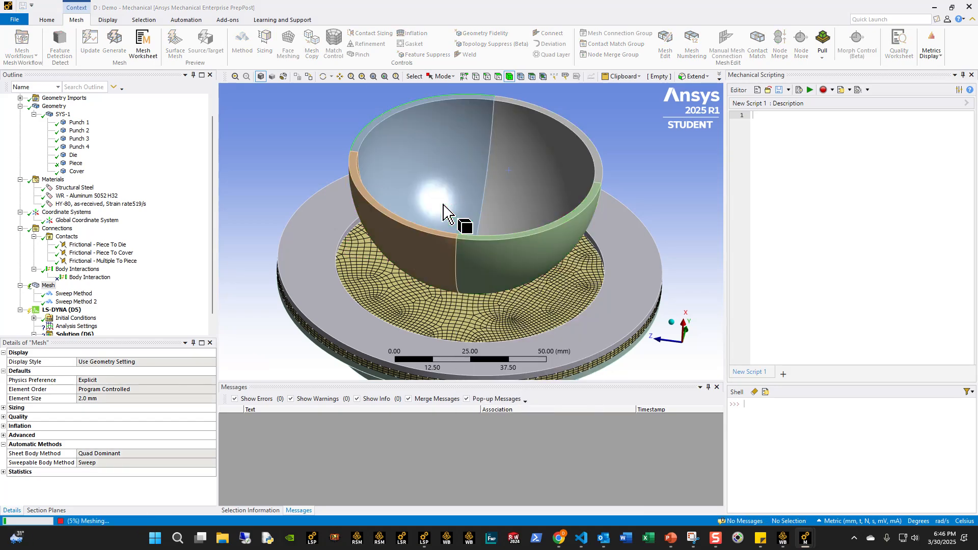
middle_click_drag(462, 218, 519, 164)
left_click(433, 248)
scroll(505, 204, "down", 5)
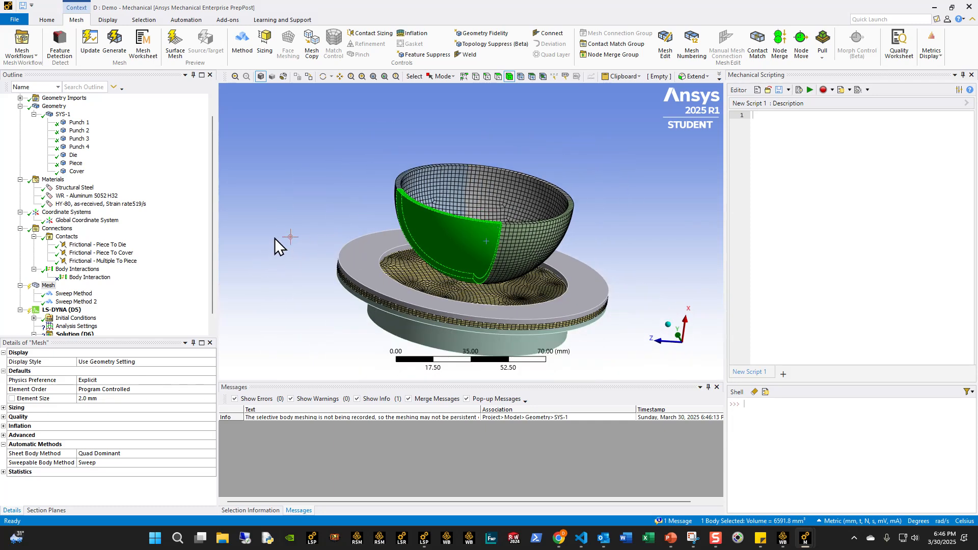
left_click(274, 238)
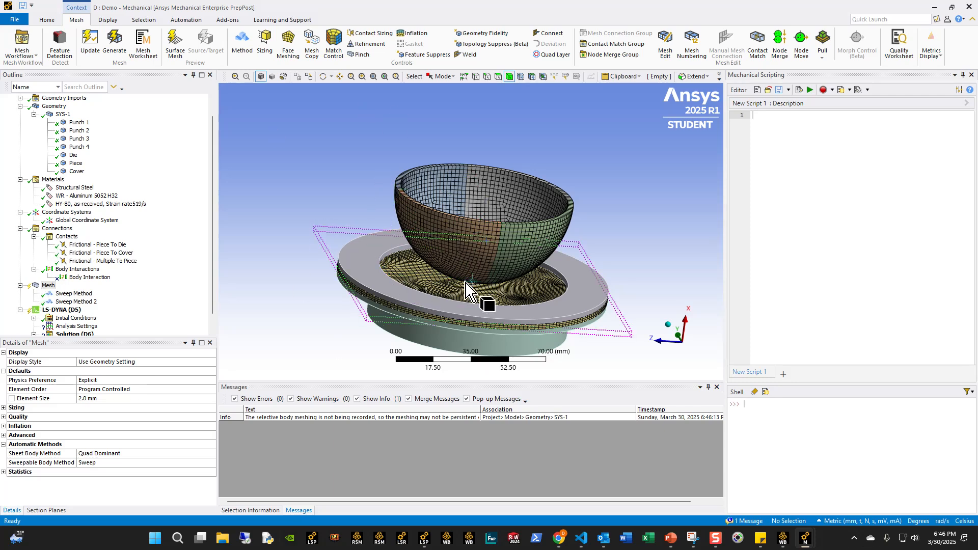
- Isolate the Die to examine its shape before meshing, and bring all bodies back into view
middle_click_drag(471, 286, 509, 240)
scroll(410, 270, "up", 4)
middle_click_drag(409, 270, 369, 266)
scroll(393, 267, "down", 3)
left_click(395, 282)
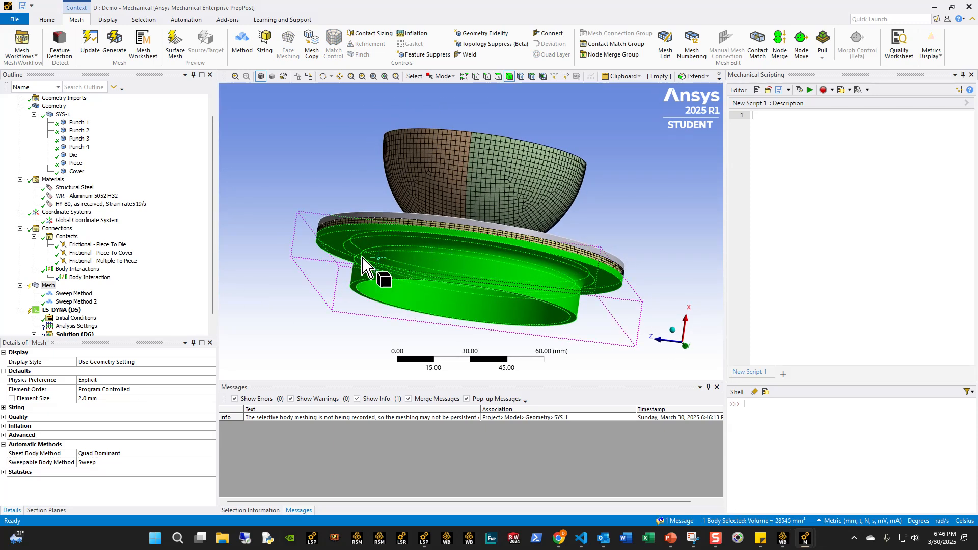
right_click(364, 265)
left_click(387, 312)
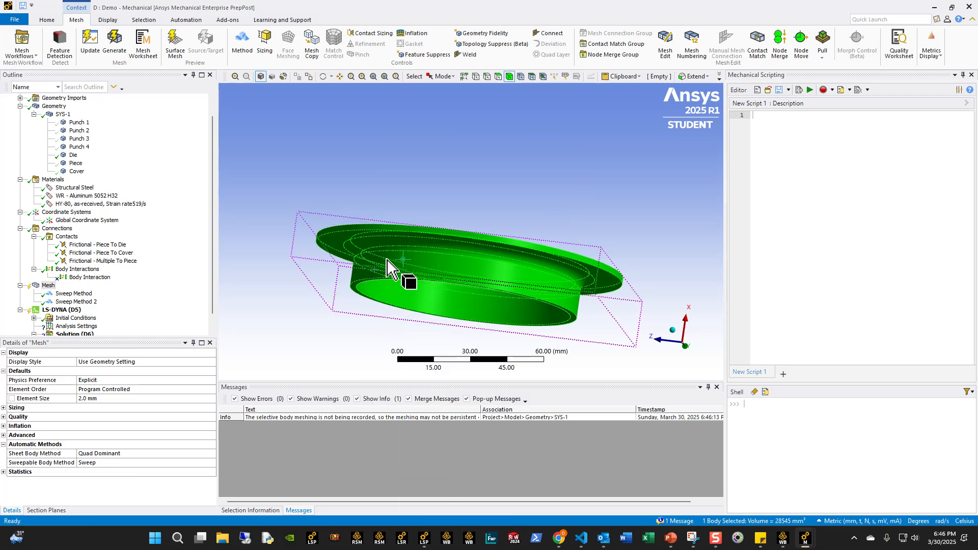
middle_click_drag(399, 268, 368, 294)
left_click(389, 207)
middle_click_drag(389, 207, 312, 164)
right_click(311, 166)
left_click(347, 207)
- Generate the mesh for the whole model to cover the remaining Die and Cover bodies
left_click(383, 274)
middle_click_drag(383, 274, 395, 248)
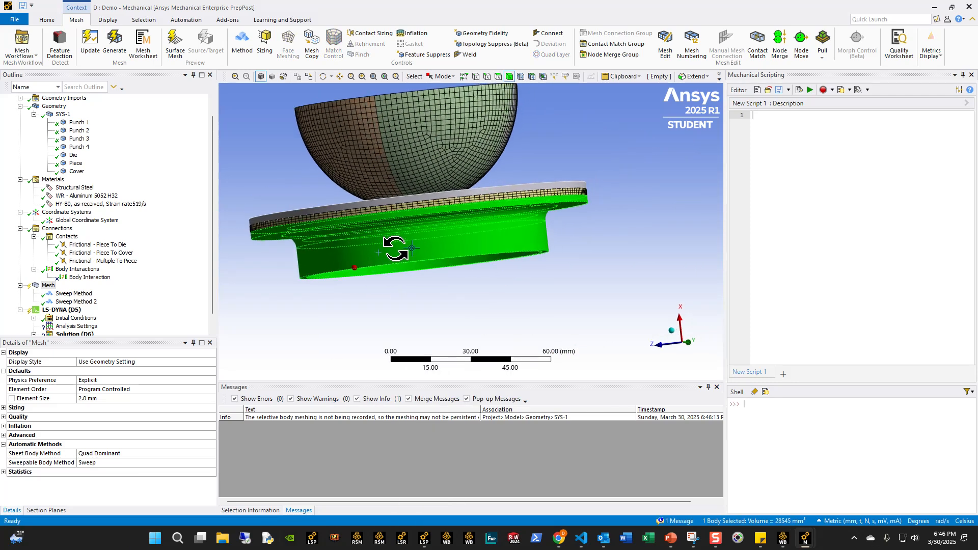
right_click(46, 286)
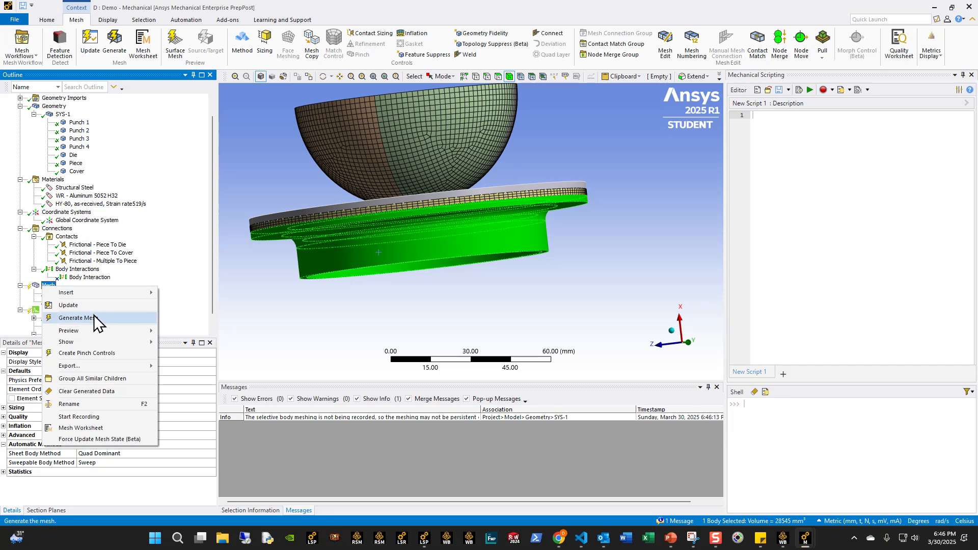
left_click(94, 315)
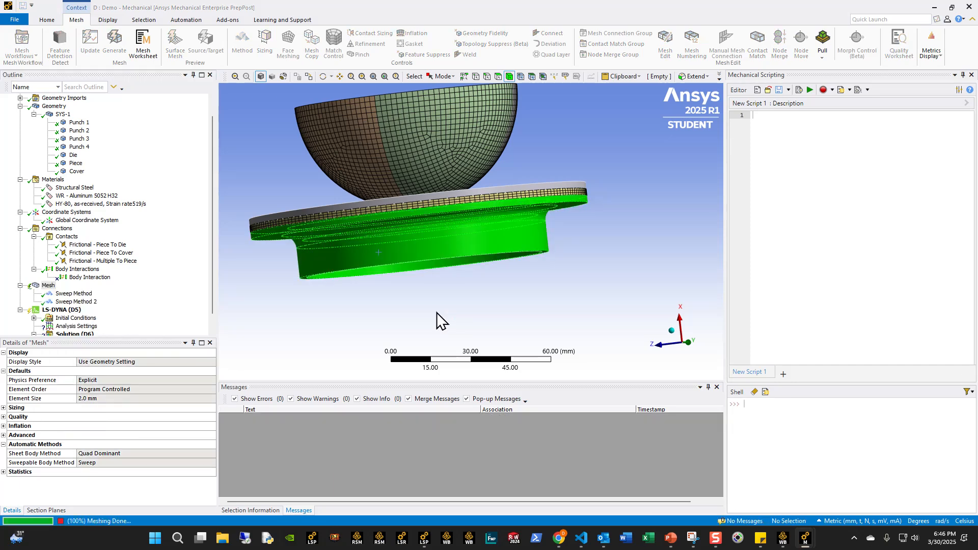
- Hide every body except the Die and examine its mesh from several angles
right_click(349, 213)
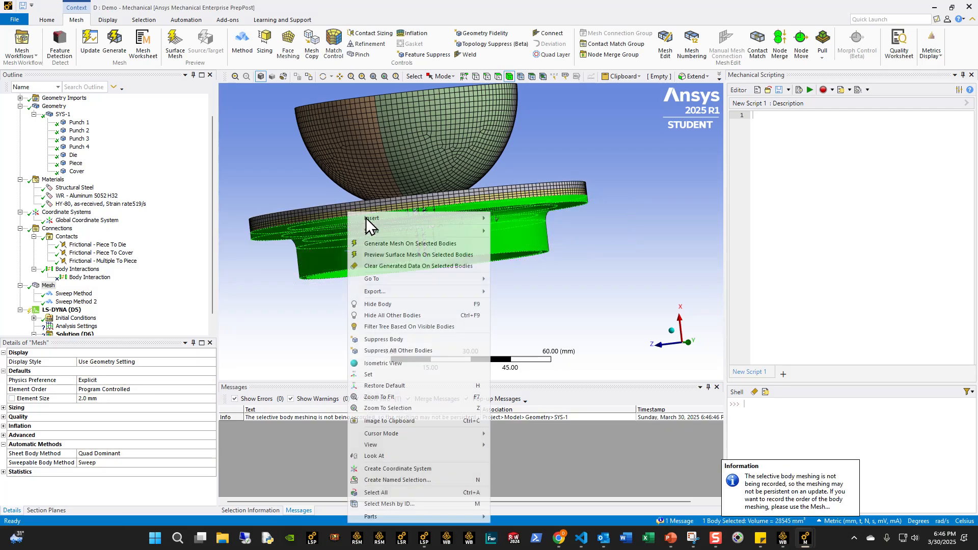
left_click(383, 315)
middle_click_drag(339, 258, 307, 297)
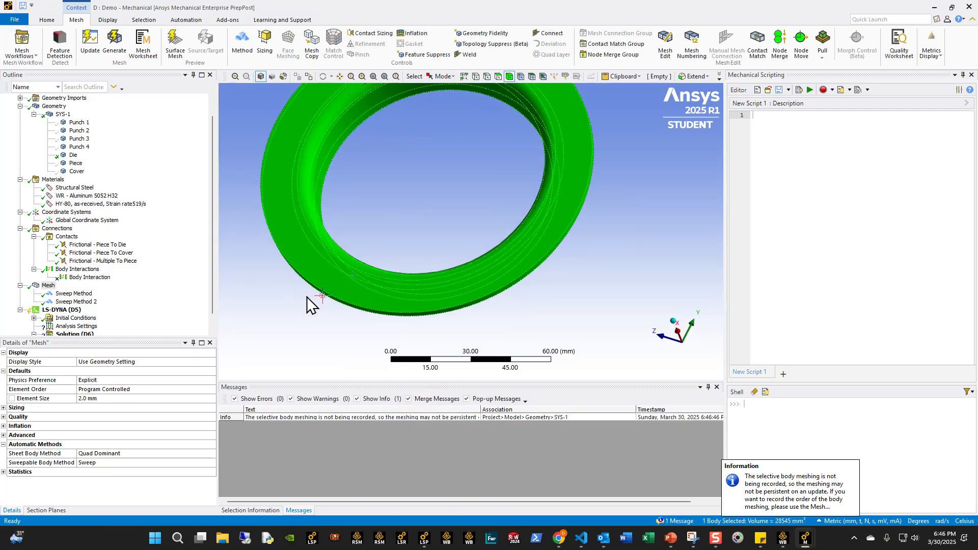
left_click(307, 297)
scroll(321, 227, "up", 5)
middle_click_drag(503, 262, 574, 155)
scroll(503, 192, "down", 4)
middle_click_drag(502, 192, 465, 210)
middle_click_drag(472, 144, 405, 218, "ctrl")
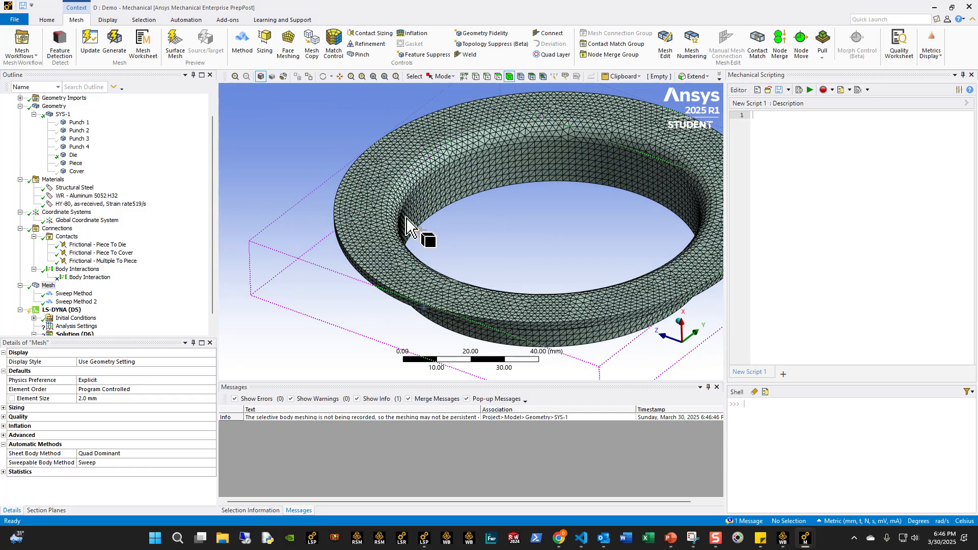
- Show all bodies again and look over the mesh of the complete assembly
right_click(333, 212)
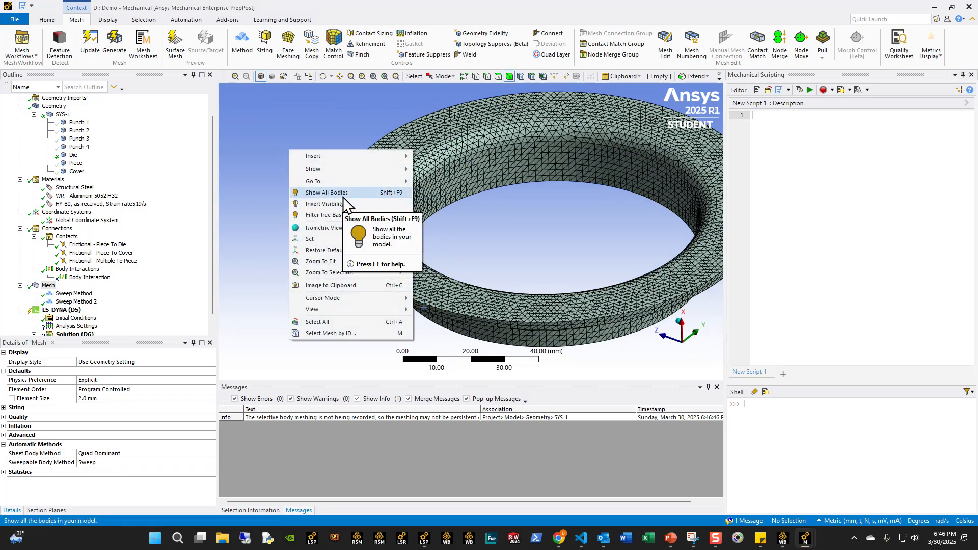
left_click(343, 197)
middle_click_drag(343, 201, 481, 262)
middle_click_drag(401, 297, 391, 300, "ctrl")
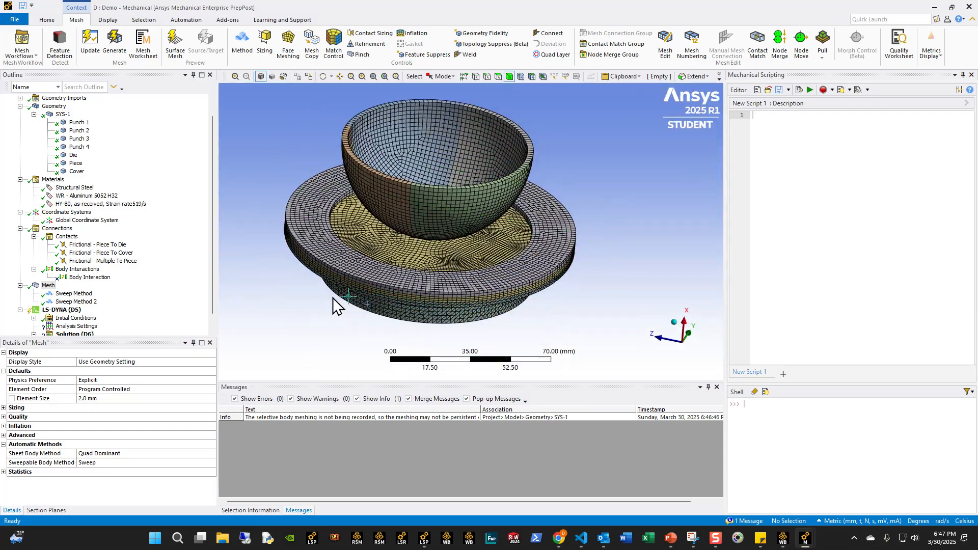
scroll(331, 297, "down", 1)
- Set the LS-DYNA analysis end time to 0.1 s and review the remaining solver controls
scroll(153, 290, "down", 1)
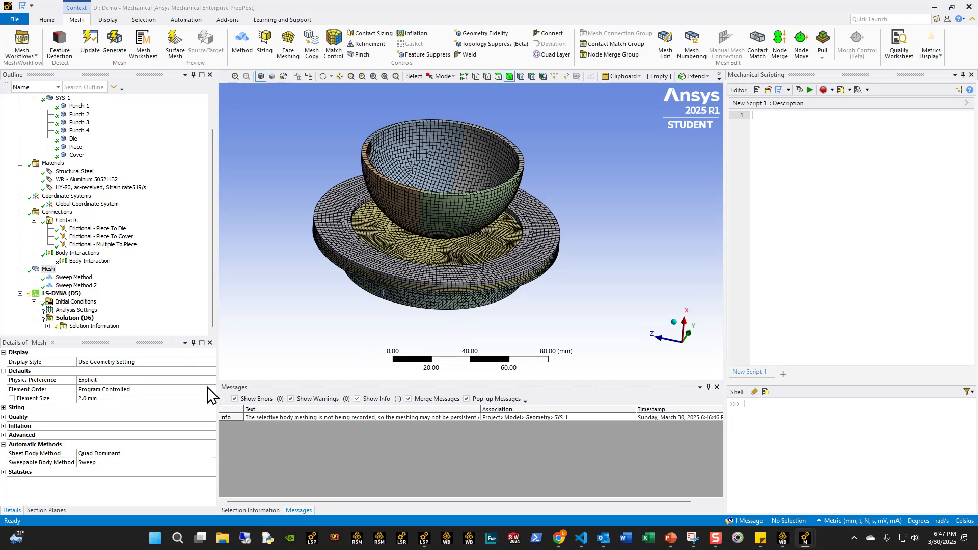
left_click(77, 310)
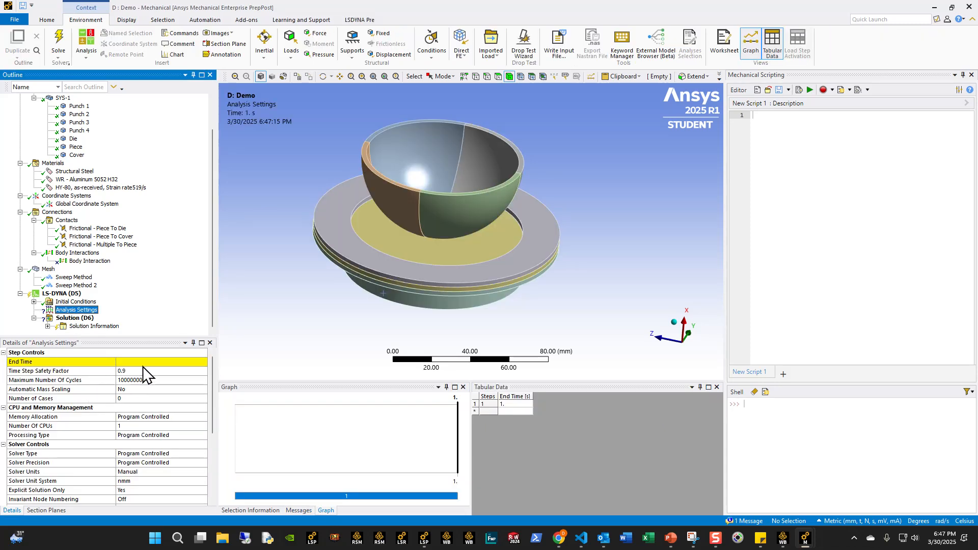
left_click(142, 363)
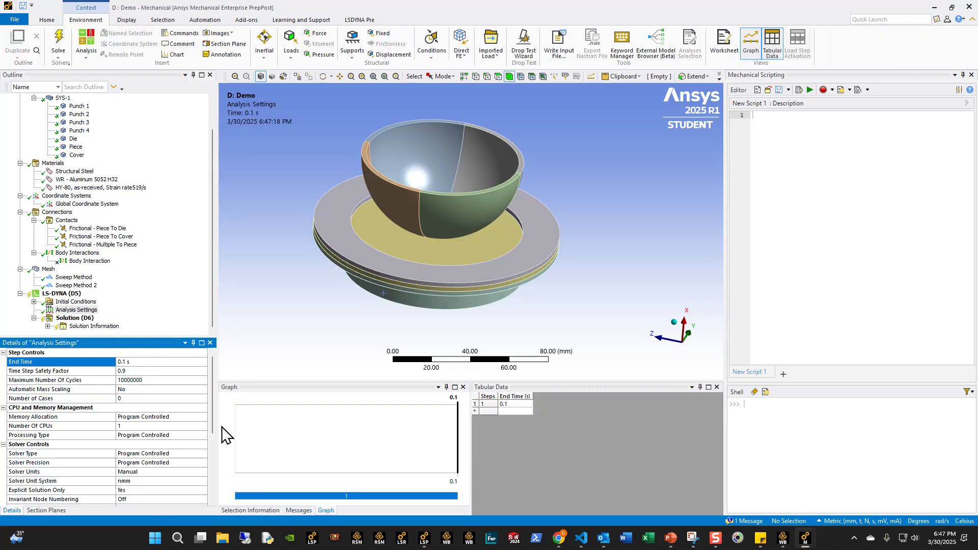
scroll(212, 423, "down", 3)
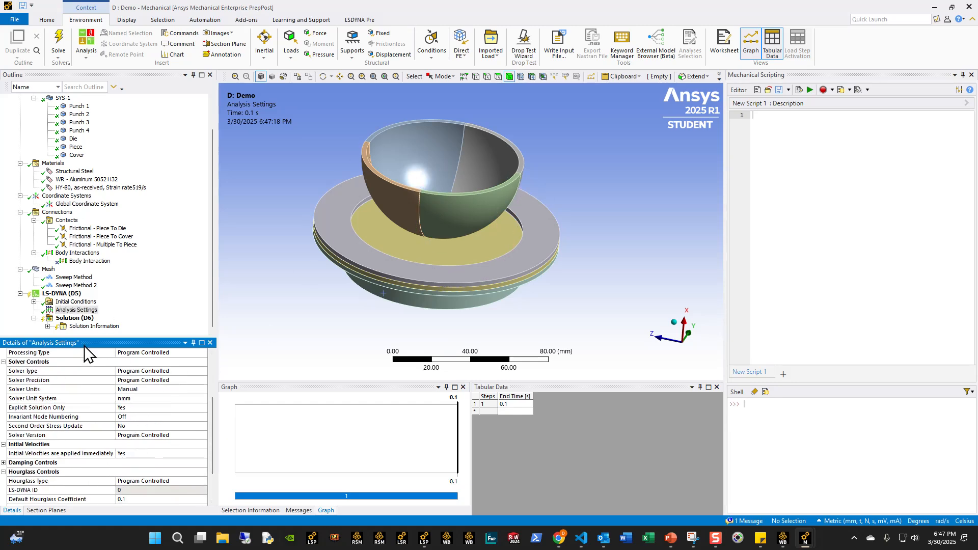
- Add a fixed support to three outer faces on the underside of the Die, including the flange's lower face
left_click(57, 293)
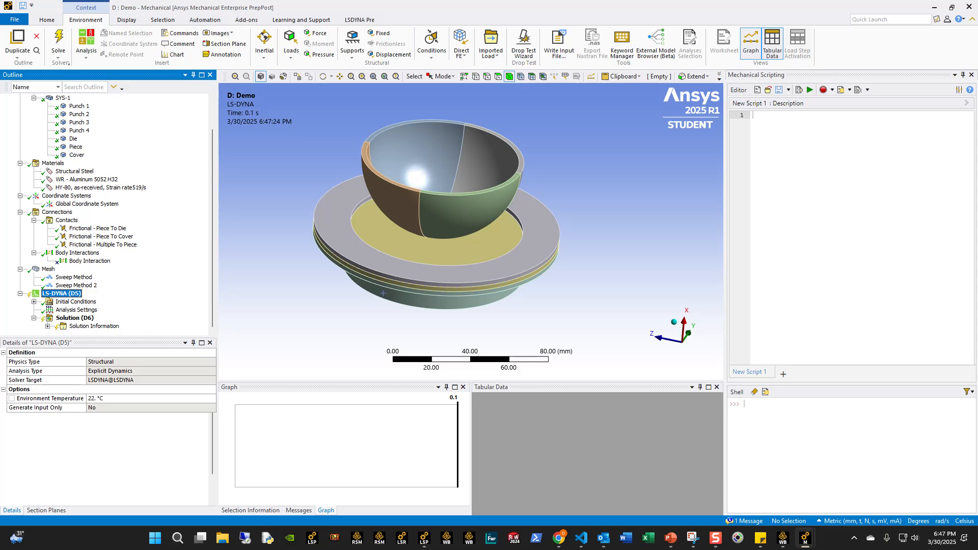
left_click(381, 33)
middle_click_drag(328, 251, 343, 197)
left_click(339, 275)
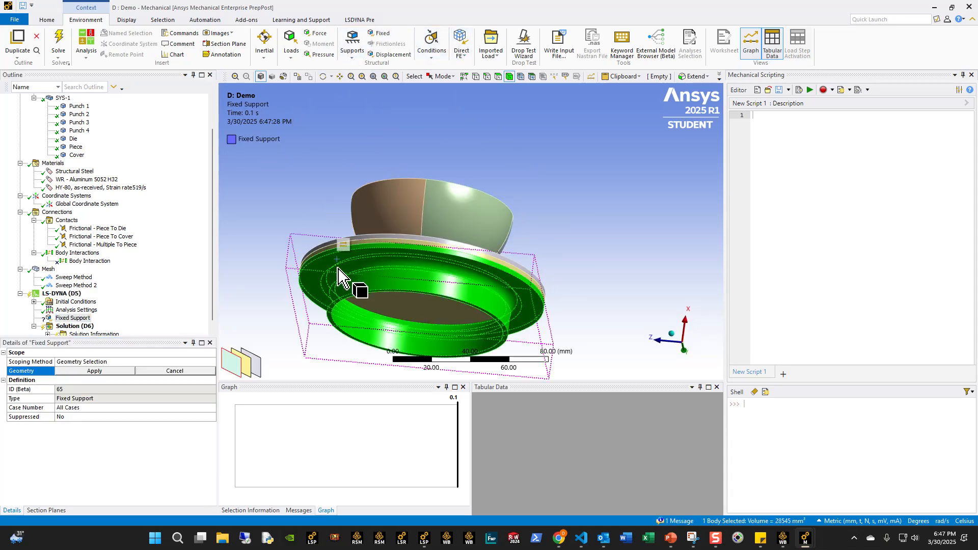
left_click(498, 77)
left_click(335, 283)
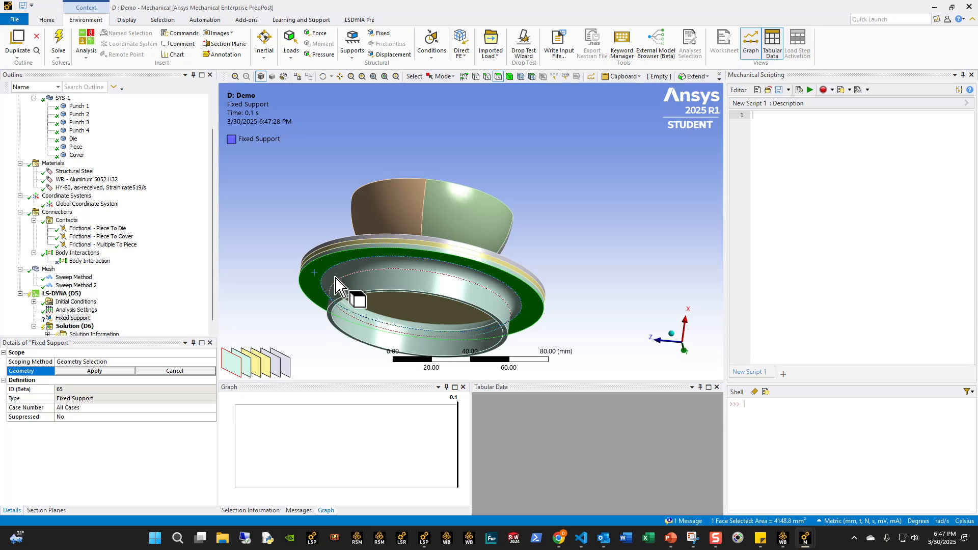
left_click(334, 277, "ctrl")
left_click(338, 284, "ctrl")
left_click(78, 373)
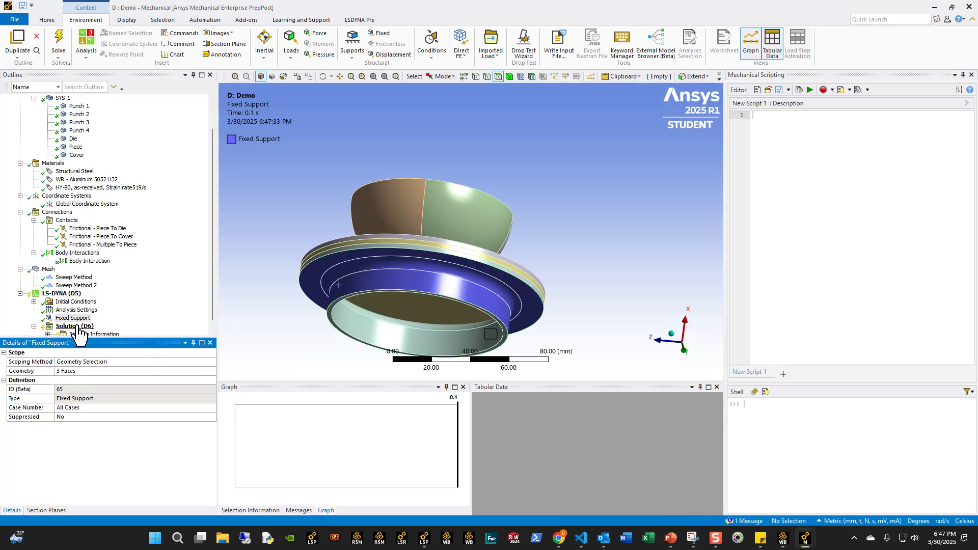
- Duplicate the fixed support and rescope the copy to the flat top face of the Cover
right_click(57, 319)
left_click(114, 372)
middle_click_drag(326, 285, 306, 321)
left_click(336, 285)
left_click(86, 372)
left_click(75, 373)
- Examine the supported Cover face and the rim of the Piece clamped between Cover and Die
middle_click_drag(439, 323, 331, 282)
scroll(359, 310, "up", 5)
scroll(497, 179, "up", 2)
left_click(447, 250)
scroll(431, 254, "down", 3)
left_click(338, 340)
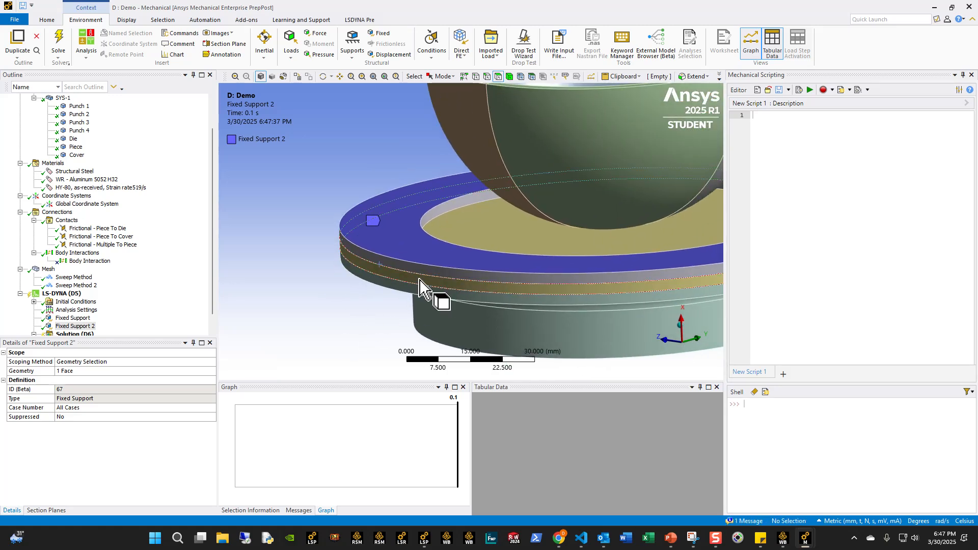
left_click(419, 279)
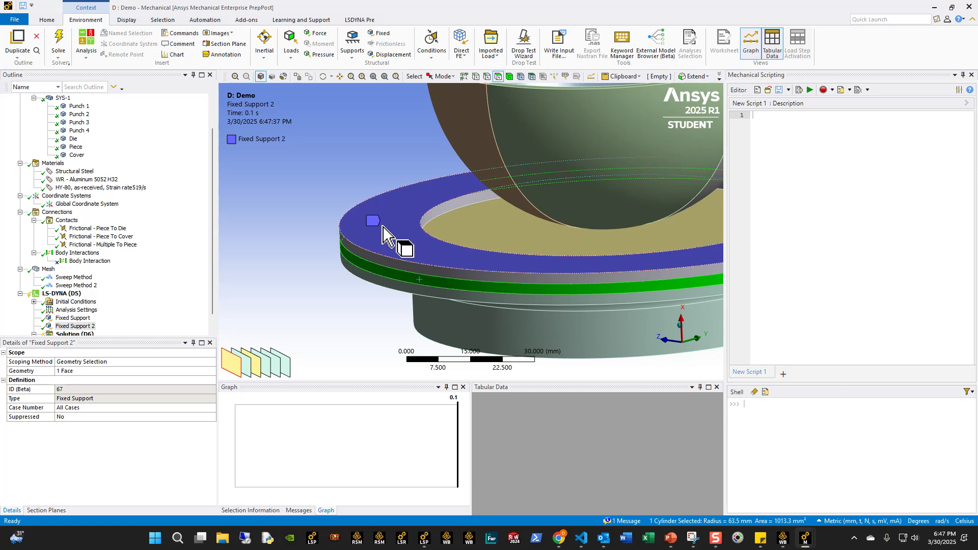
scroll(465, 301, "down", 5)
middle_click_drag(474, 305, 386, 308)
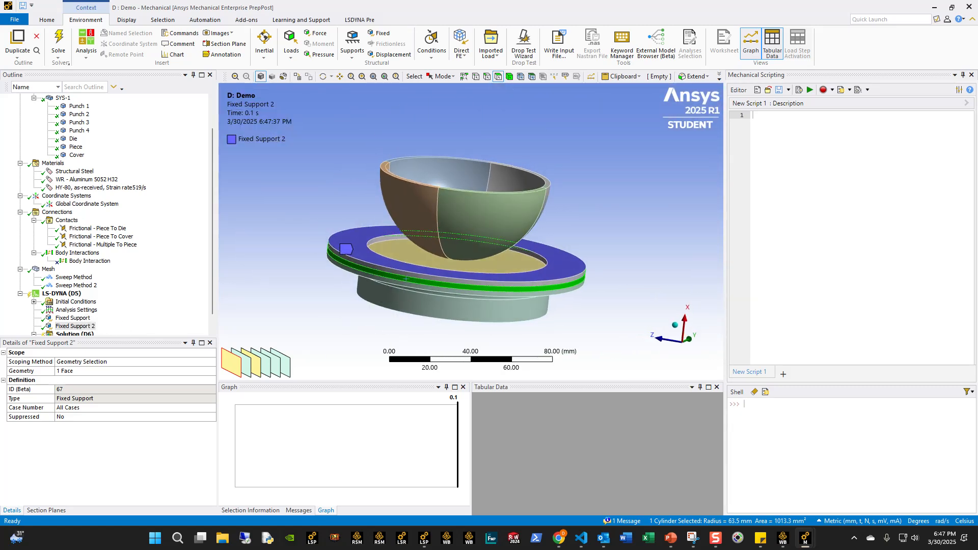
middle_click_drag(395, 256, 397, 276)
- Add an Explicit Rigid Bodies definition and scope it to the four Punch bodies
left_click(57, 294)
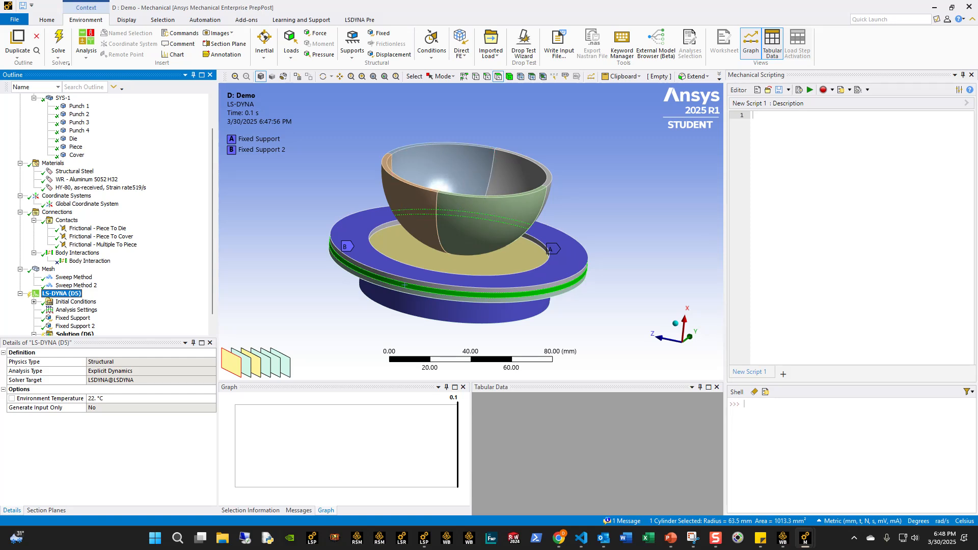
left_click(359, 20)
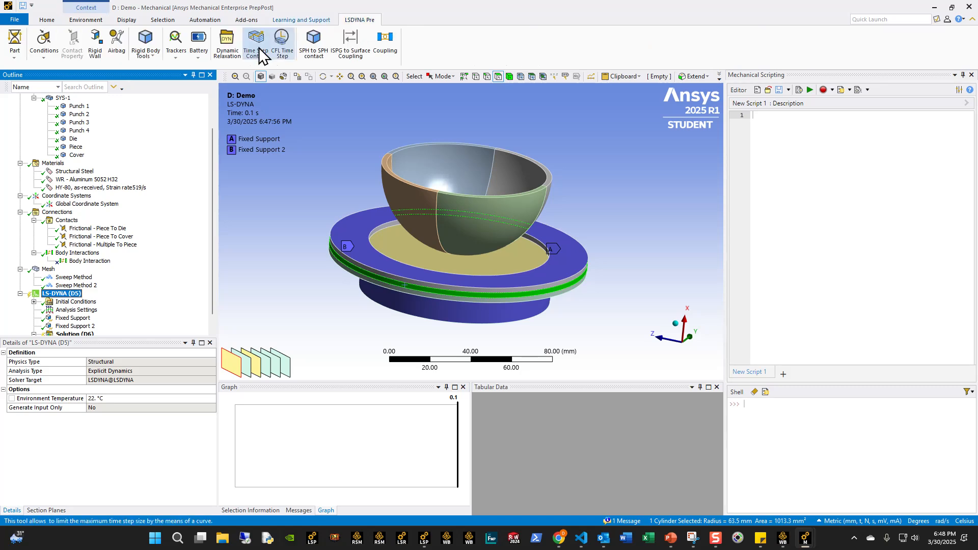
left_click(153, 56)
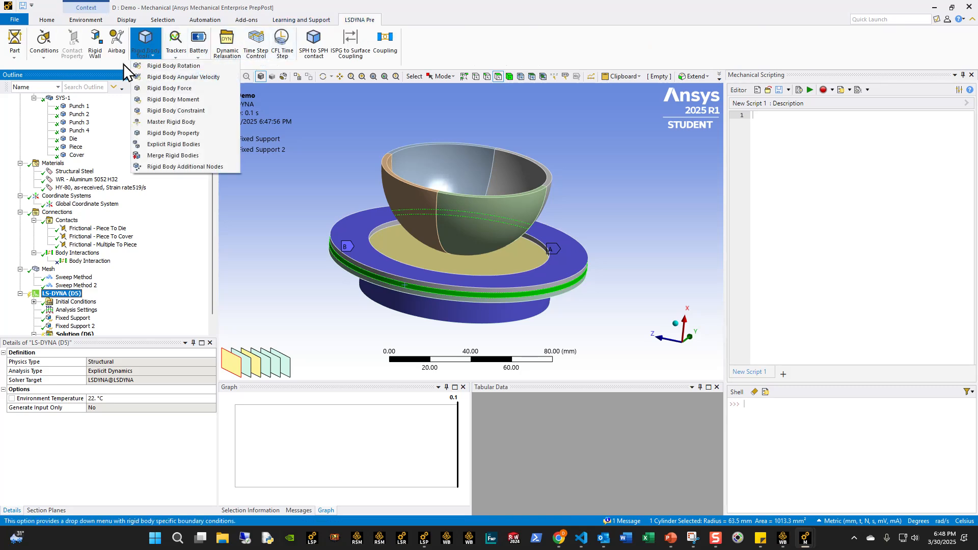
left_click(176, 145)
left_click(509, 76)
left_click_drag(426, 207, 486, 209)
left_click(507, 180, "ctrl")
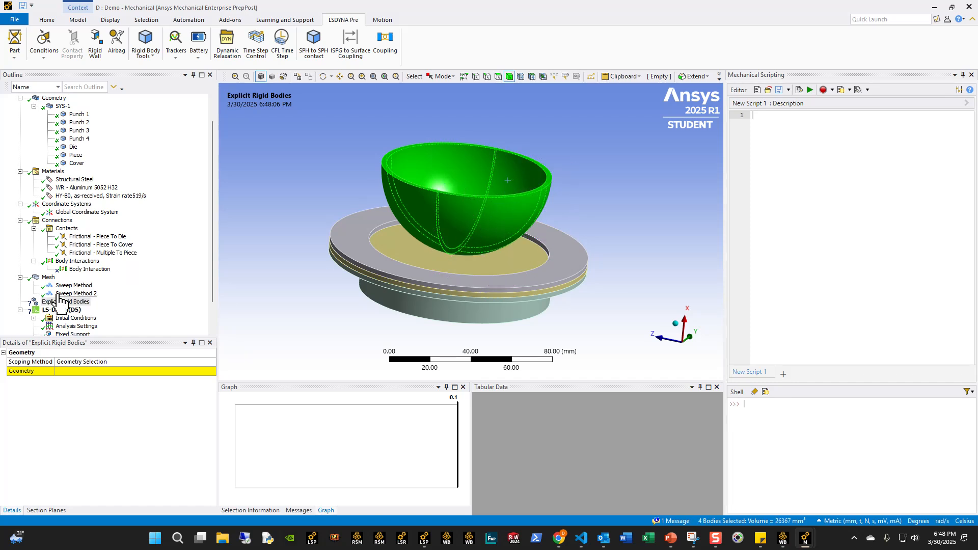
left_click(71, 370)
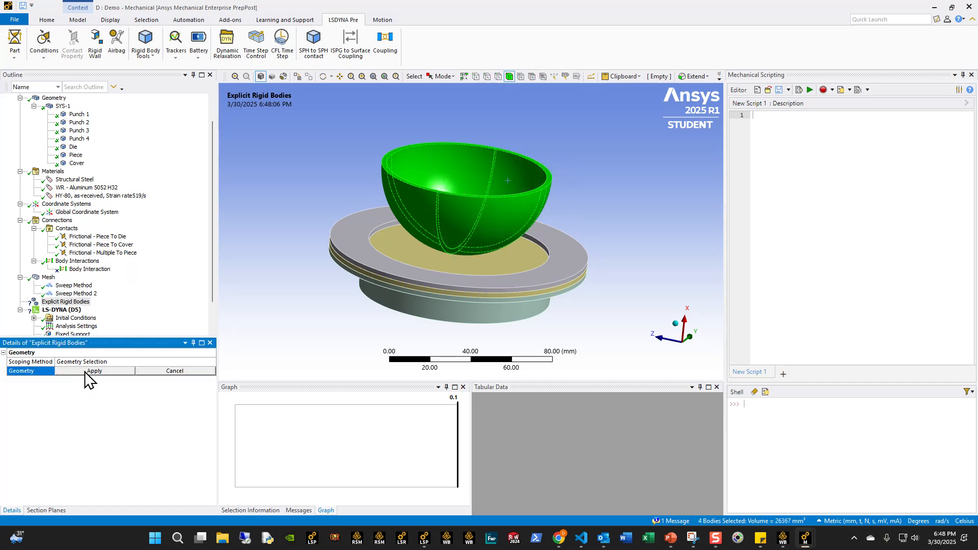
left_click(84, 372)
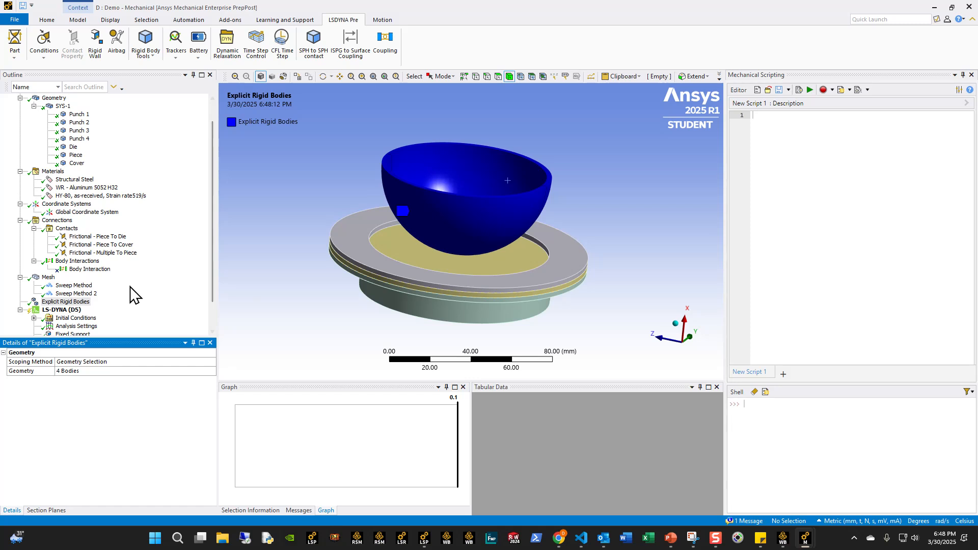
- Check the four Punch bodies one by one against the Explicit Rigid Bodies definition
left_click(59, 310)
left_click(451, 164)
left_click(418, 201)
left_click(486, 197)
left_click(500, 182)
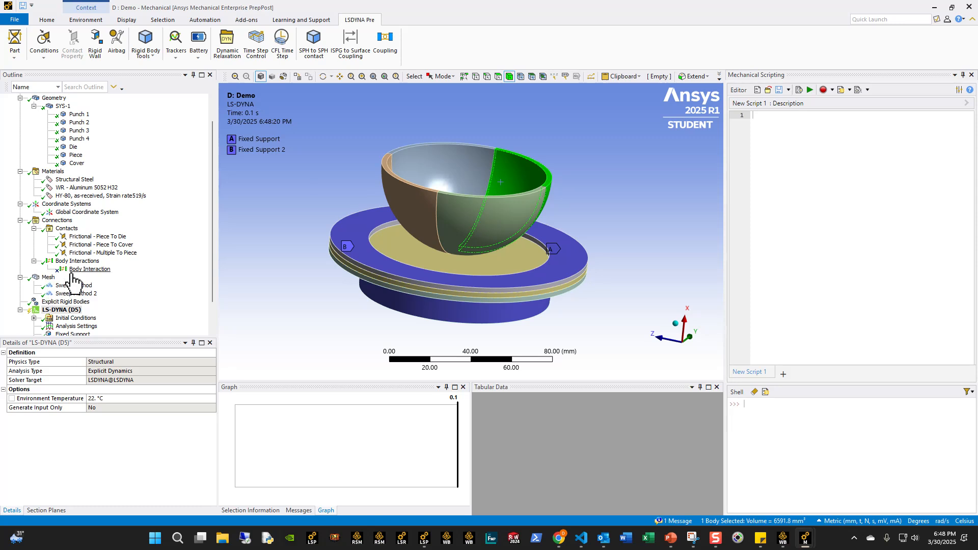
left_click(64, 302)
left_click(266, 310)
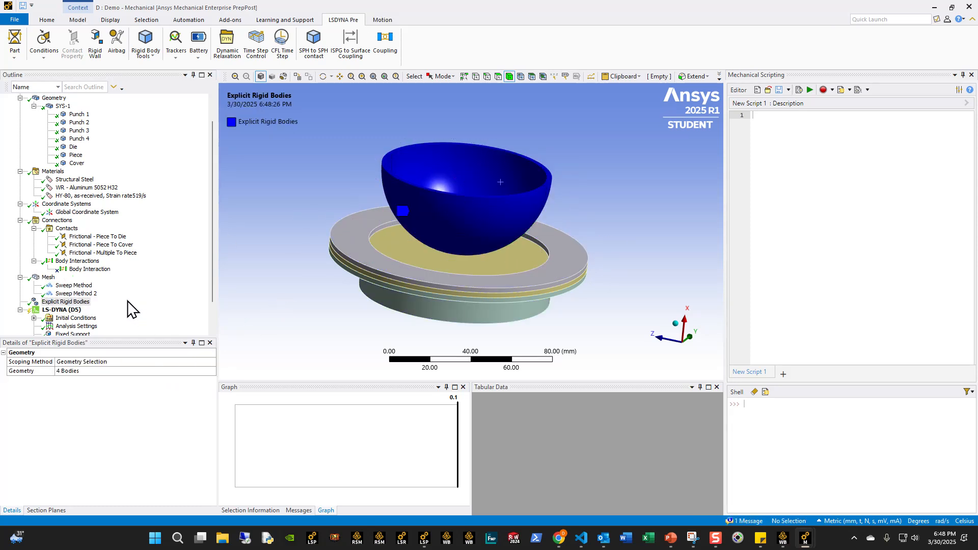
left_click(404, 199)
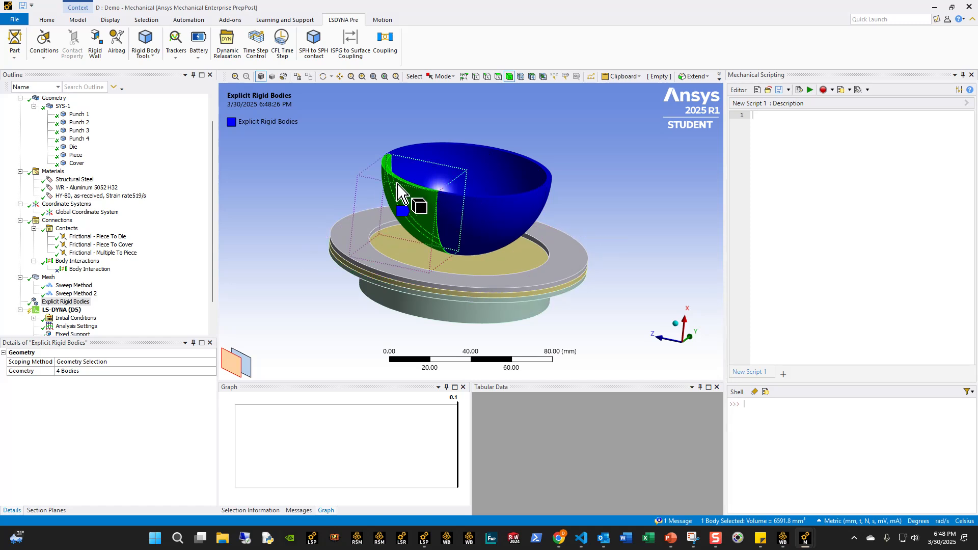
left_click(493, 175)
left_click(484, 203)
left_click(411, 193)
left_click(289, 214)
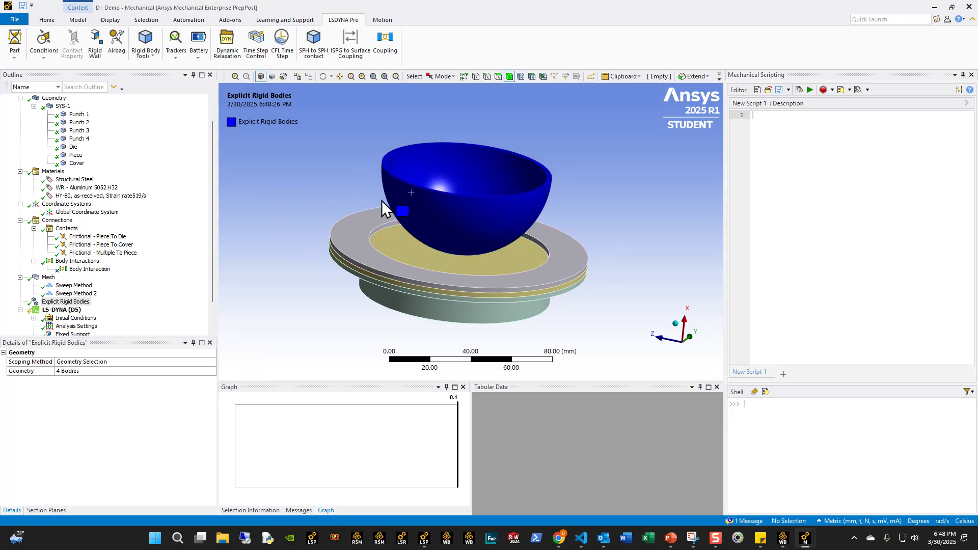
left_click(482, 208)
left_click(427, 210)
left_click(521, 175)
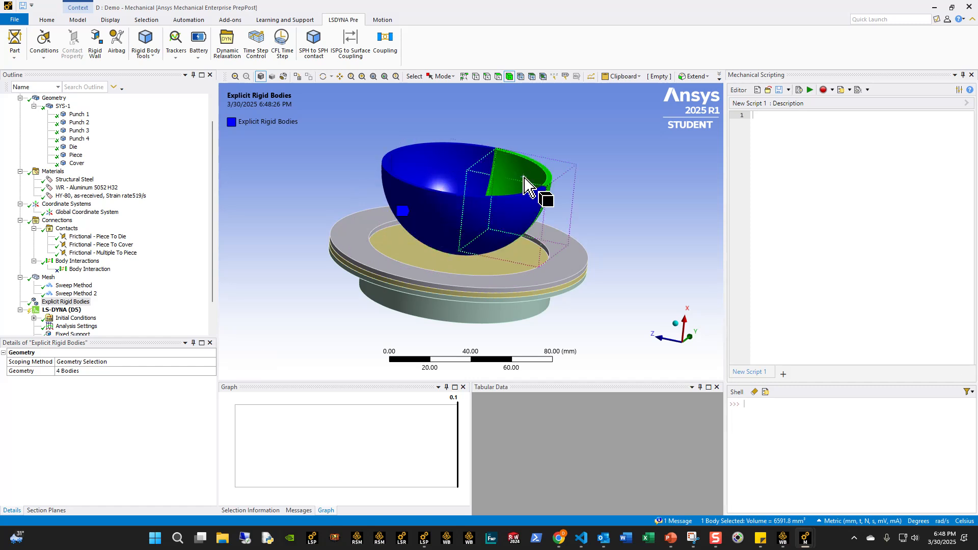
left_click(454, 159)
left_click(427, 204)
left_click(483, 235)
left_click(516, 175)
left_click(448, 163)
left_click(415, 195)
left_click(279, 197)
- Add a Rigid Body Constraint to the LS-DYNA analysis and scope it to the four Punch bodies
scroll(77, 283, "down", 2)
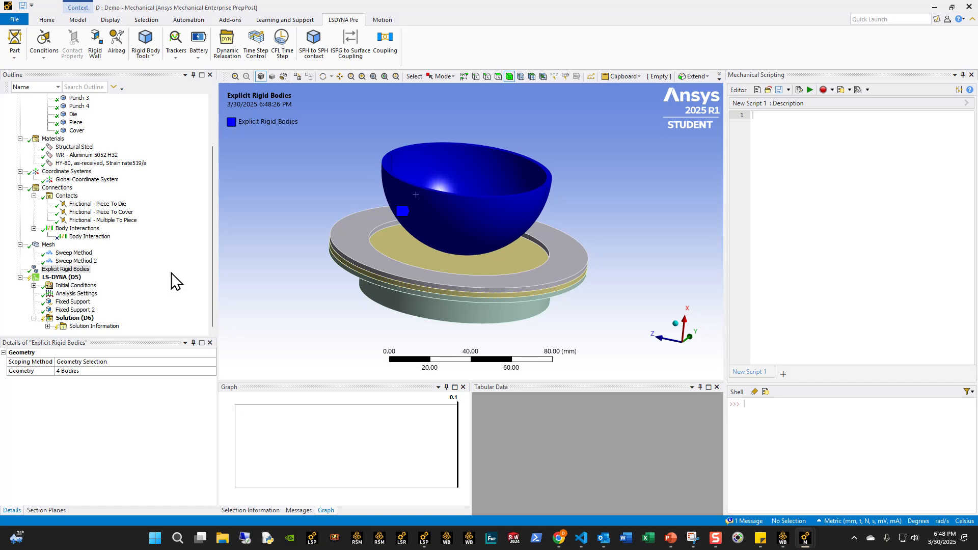
left_click(62, 277)
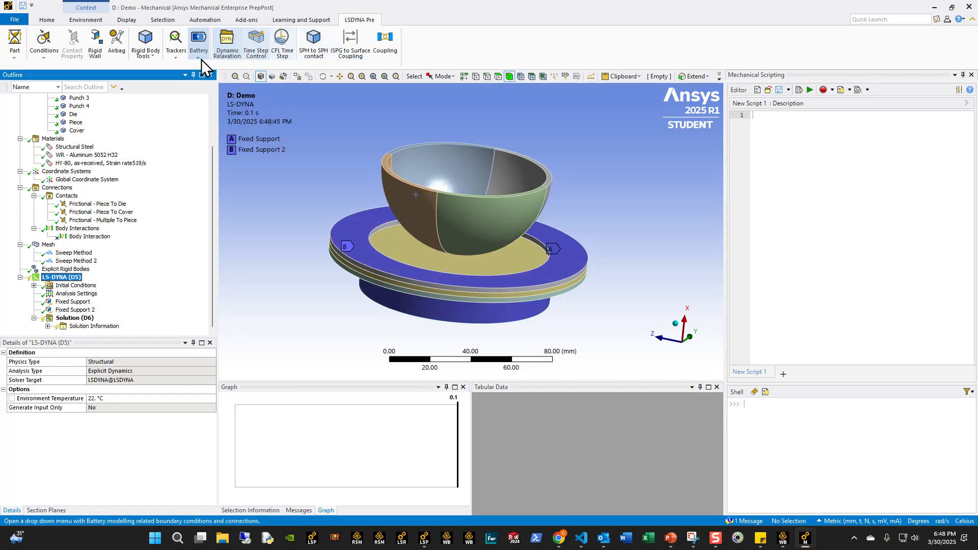
left_click(144, 54)
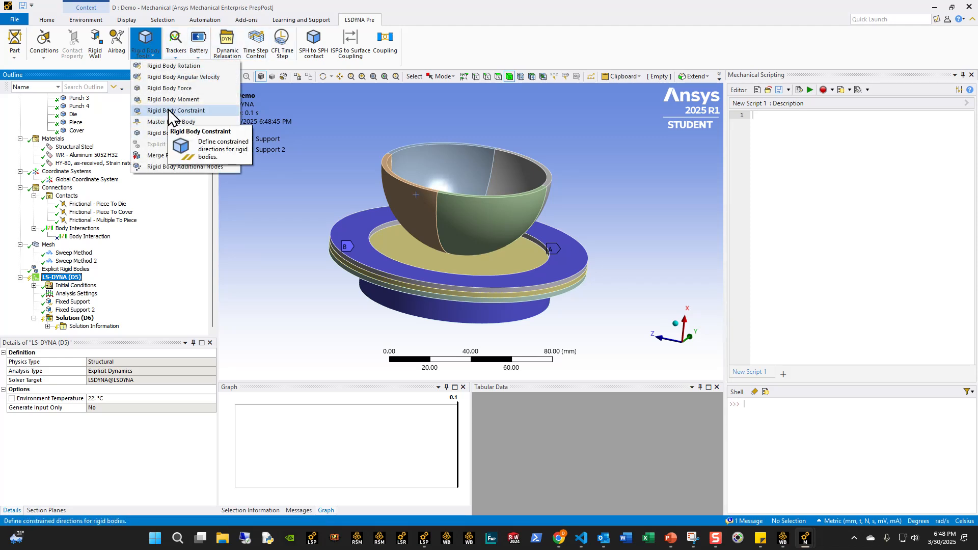
left_click(173, 110)
left_click(410, 172)
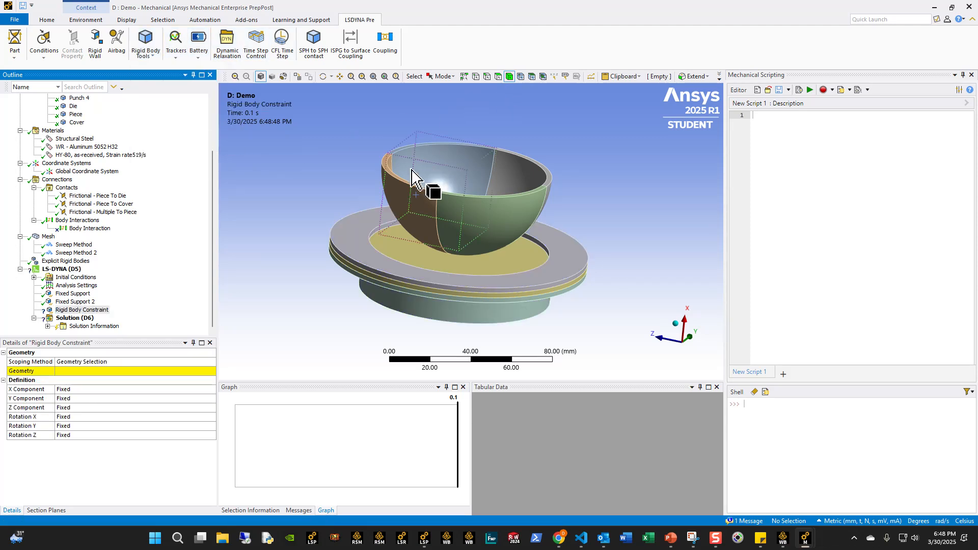
left_click(412, 200, "ctrl")
left_click(466, 210, "ctrl")
left_click(509, 180, "ctrl")
left_click(81, 371)
left_click(84, 370)
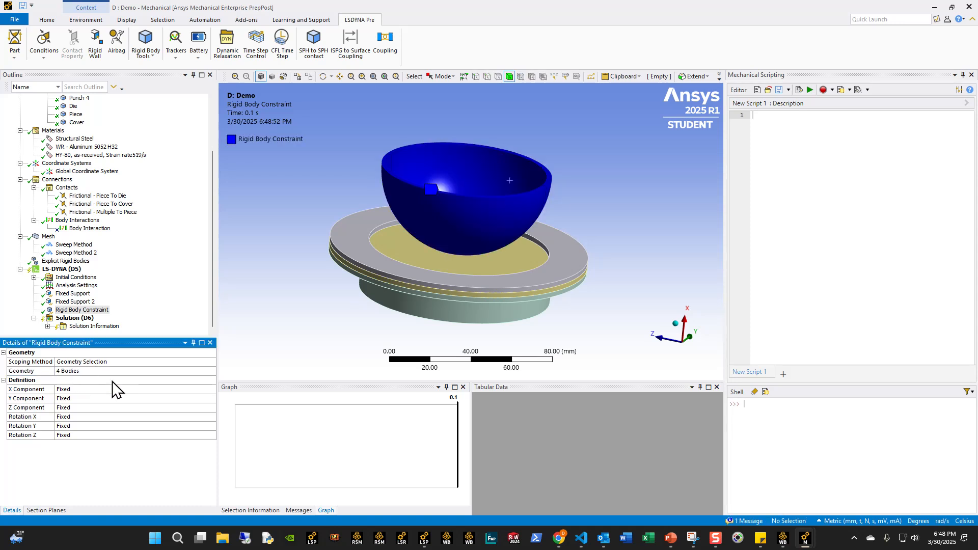
- Set the rigid body constraint's X Component to Free and check the punch's travel direction against the axes
left_click(203, 389)
left_click(212, 389)
left_click(94, 406)
middle_click_drag(572, 280, 575, 226)
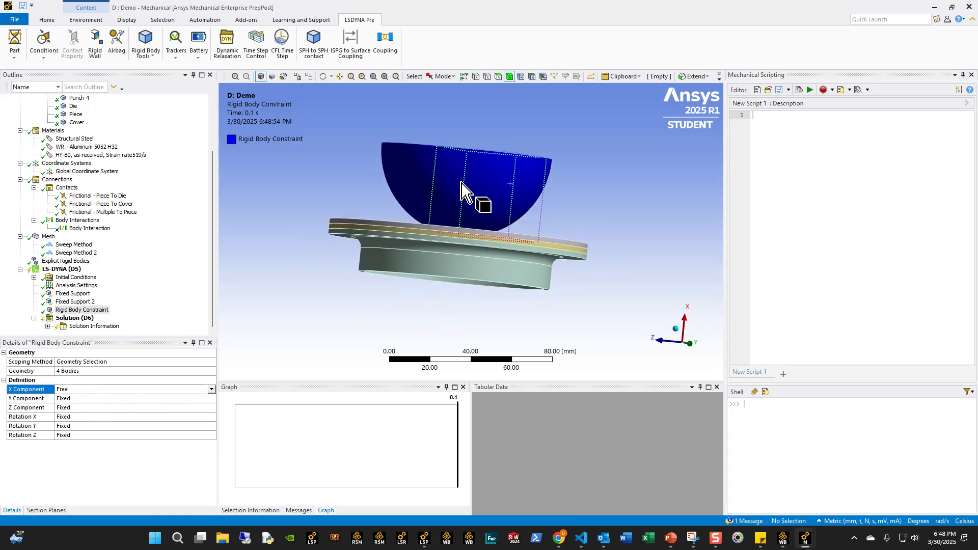
- Add a Remote Displacement support scoped to the four inner faces of the hemispherical punch
left_click(71, 269)
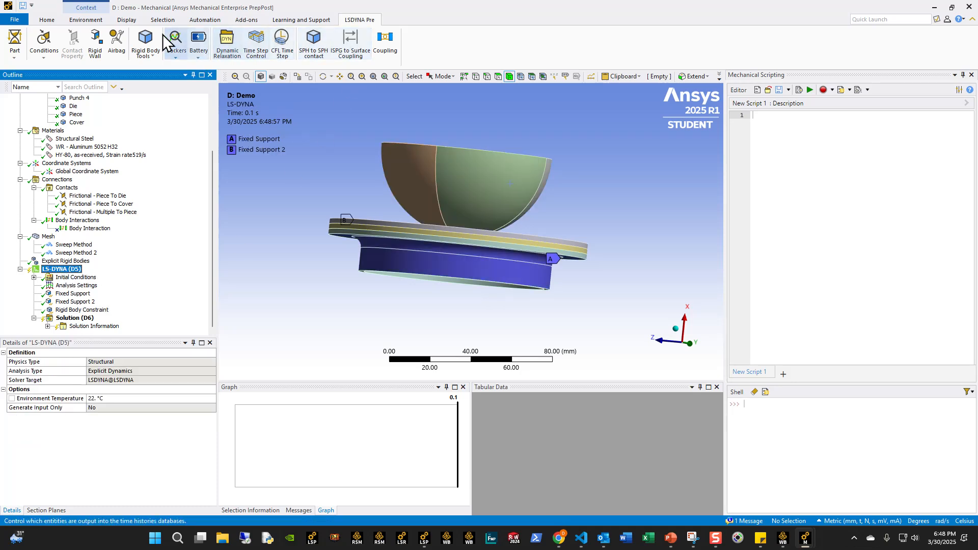
left_click(85, 19)
left_click(355, 54)
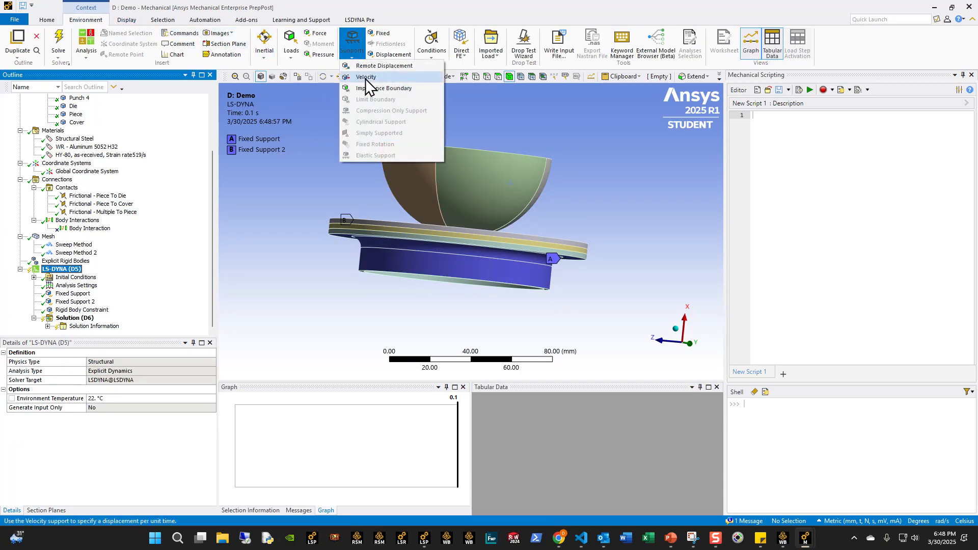
left_click(383, 68)
middle_click_drag(351, 154, 332, 229)
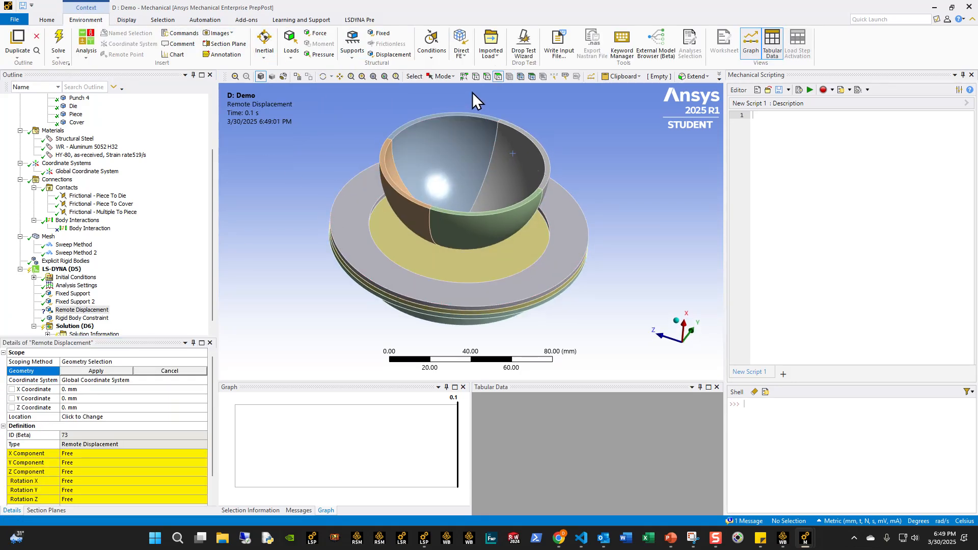
left_click(422, 162)
left_click(395, 181, "ctrl")
left_click(504, 180, "ctrl")
middle_click_drag(458, 214, 478, 201)
left_click(100, 371)
- Set the remote displacement's X Component to -1.5 mm and check its direction in the model
left_click(692, 341)
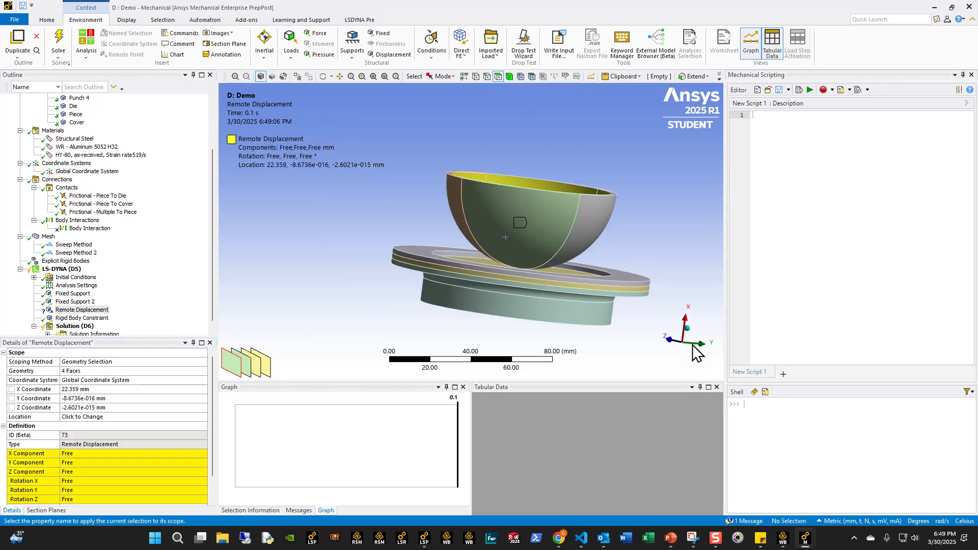
middle_click_drag(492, 275, 443, 275)
scroll(137, 454, "down", 1)
left_click(155, 426)
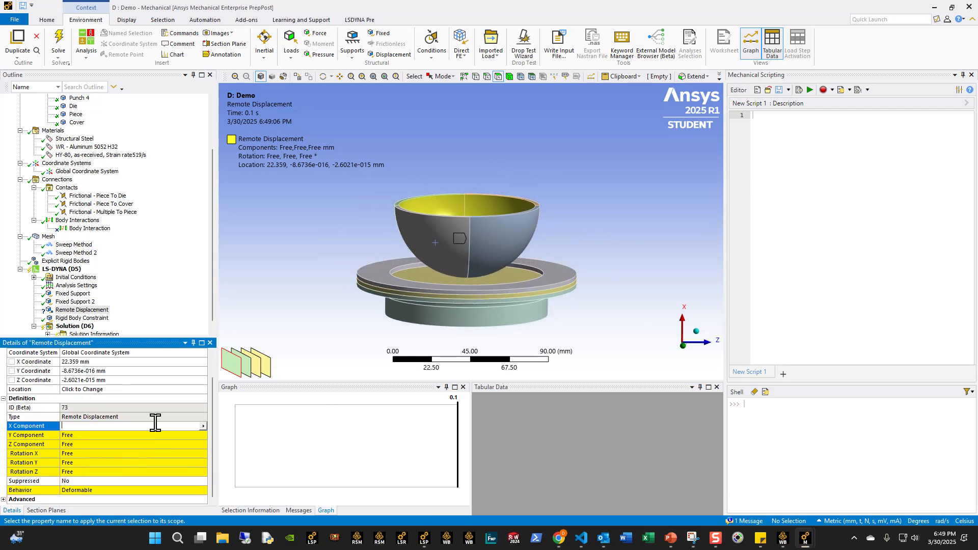
type("-1.5")
key("Return")
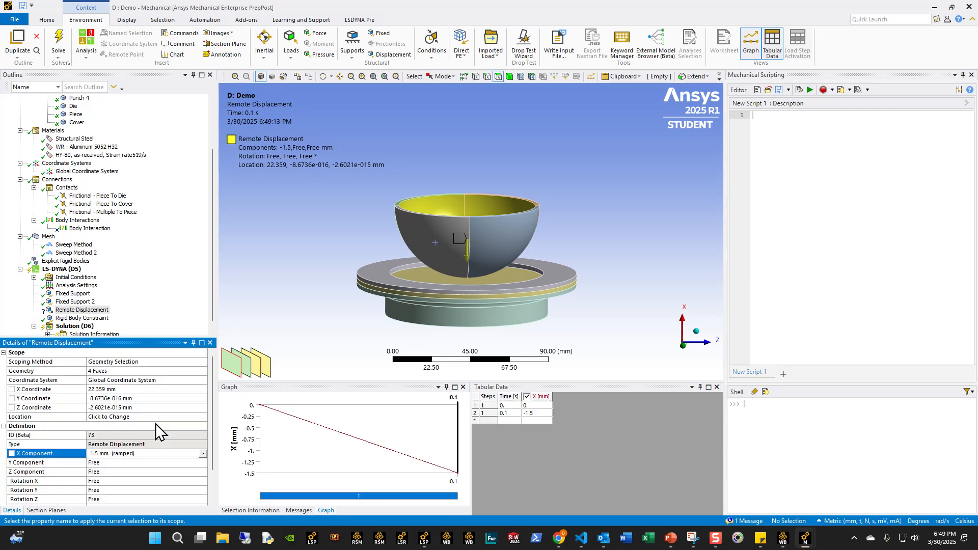
middle_click_drag(597, 286, 636, 239)
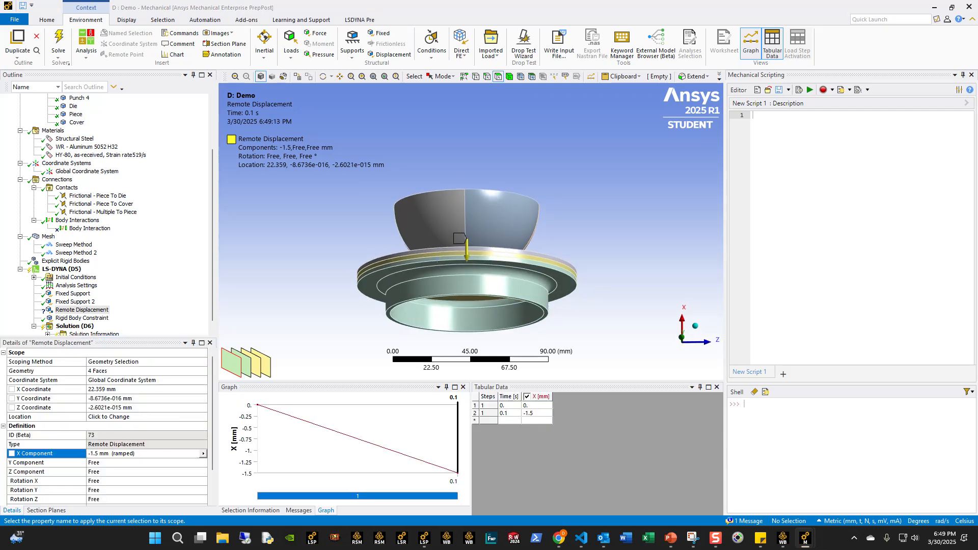
- Set the remote displacement's Behavior to Rigid
scroll(108, 478, "down", 2)
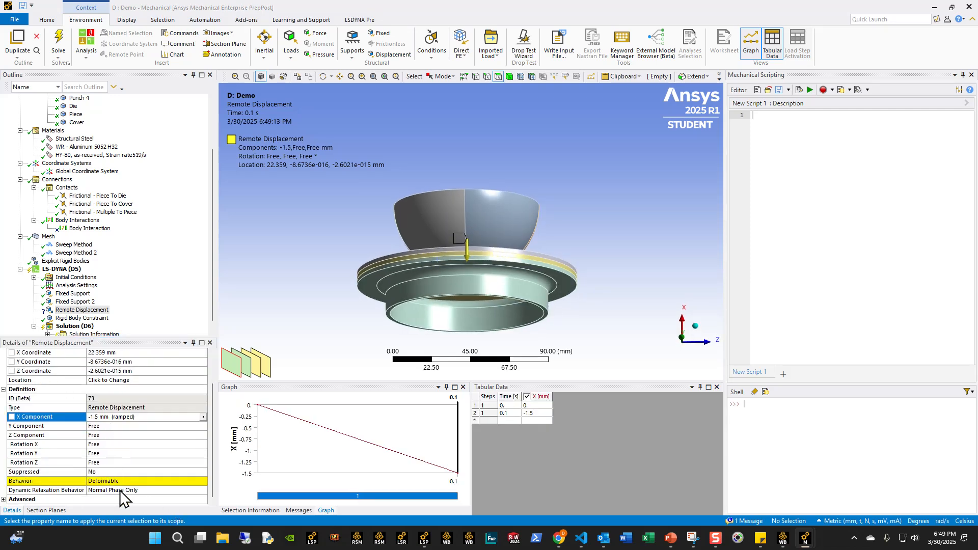
left_click(206, 484)
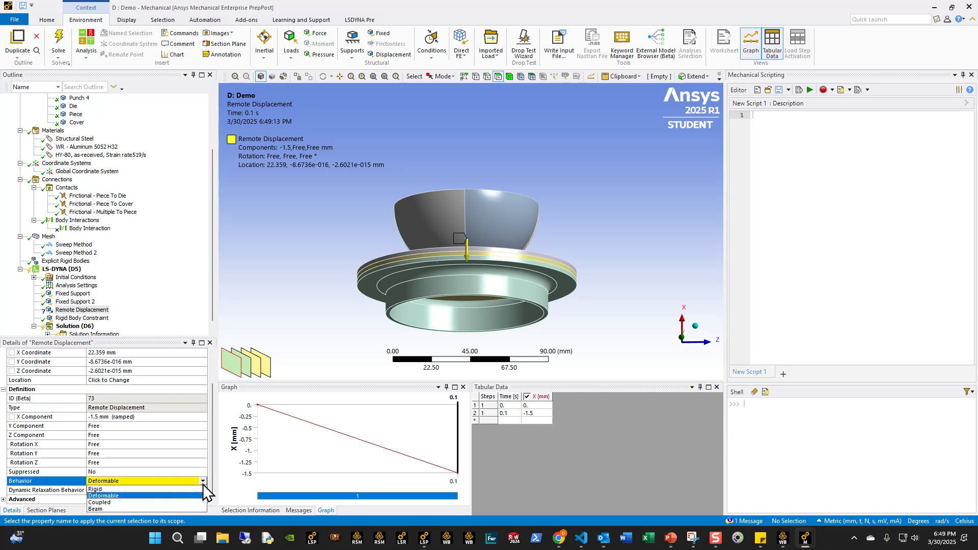
left_click(103, 503)
scroll(112, 311, "down", 1)
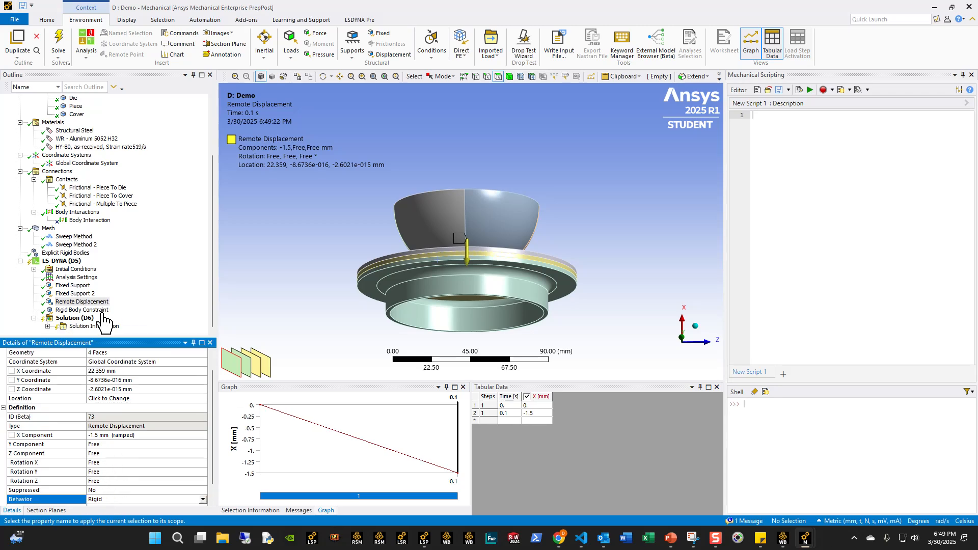
- Review the Remote Displacement and Rigid Body Constraint on the punch, with the model seen from the side
mouse_move(533, 295)
middle_mouse_down()
mouse_move(530, 280)
mouse_move(537, 305)
middle_mouse_up()
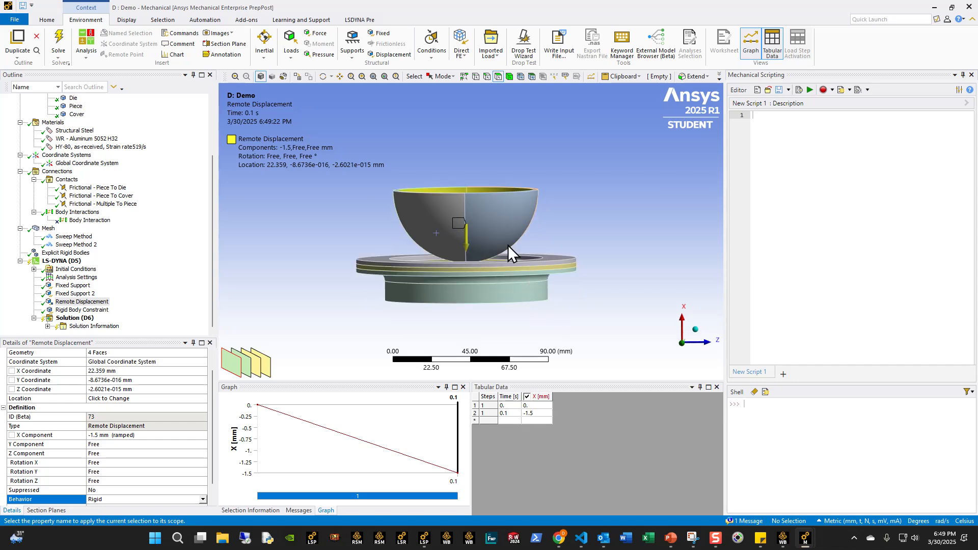
left_click(682, 343)
double_click(89, 310)
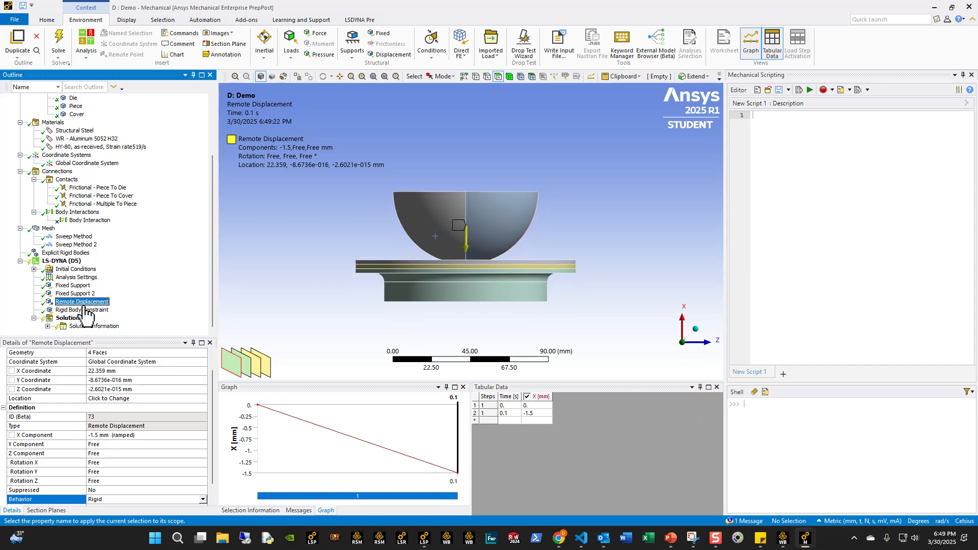
left_click(86, 302)
left_click(93, 309)
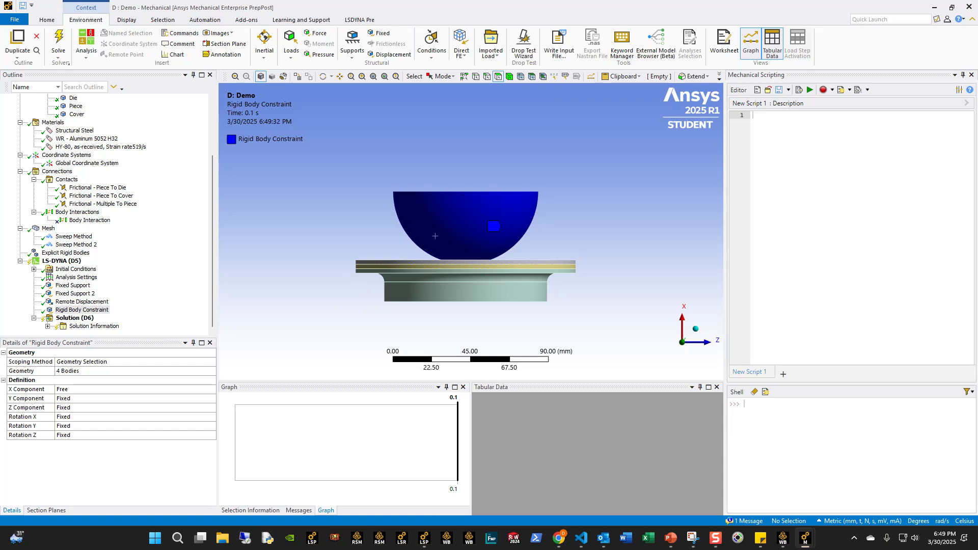
- Examine which faces of the die and cover the two Fixed Supports hold
left_click(67, 294)
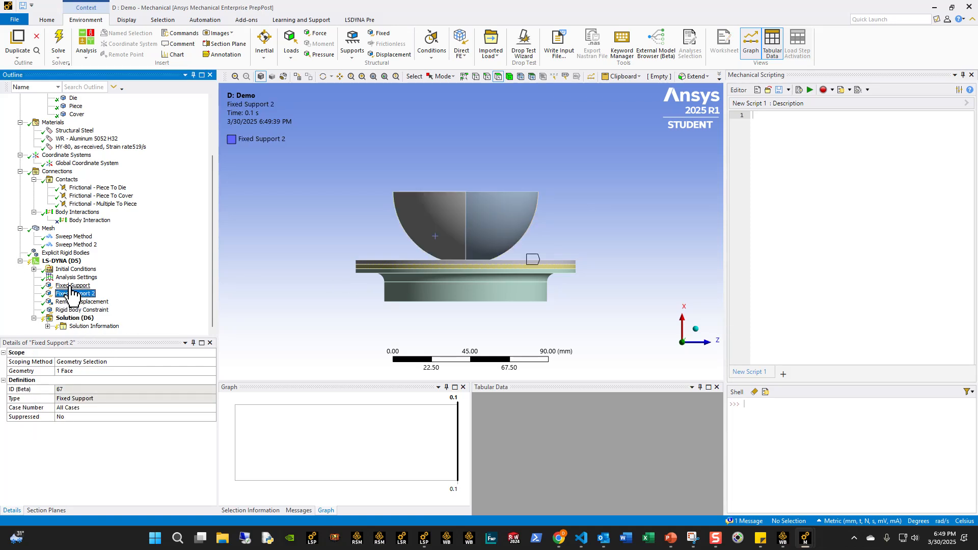
left_click(71, 285, "ctrl")
mouse_move(401, 287)
middle_mouse_down()
mouse_move(404, 268)
mouse_move(399, 281)
middle_mouse_up()
scroll(399, 283, "up", 3)
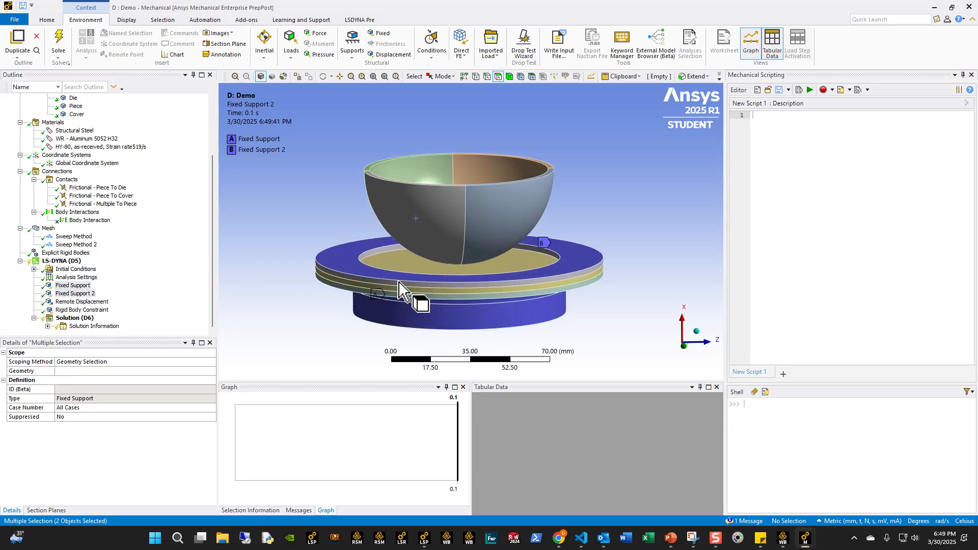
scroll(459, 278, "down", 3)
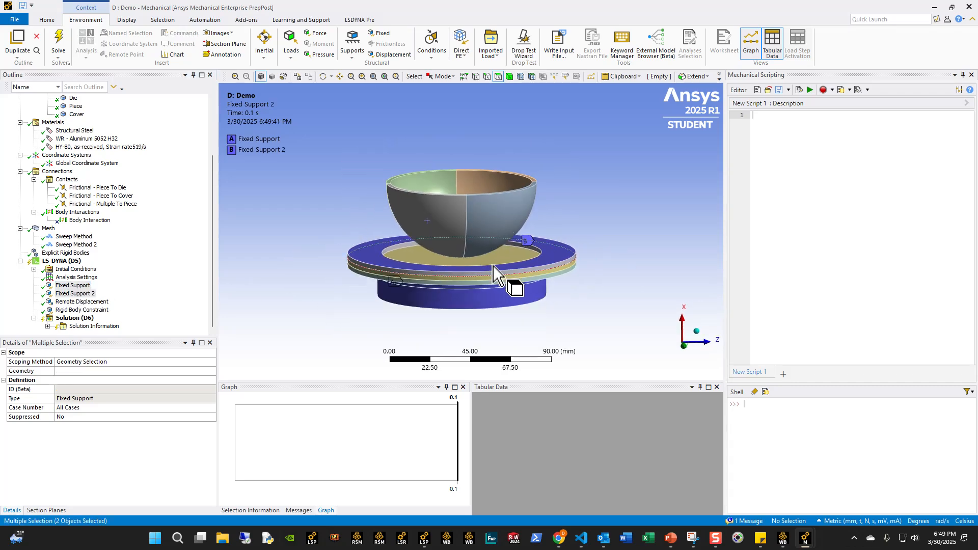
left_click(684, 357)
middle_click_drag(685, 350, 509, 276)
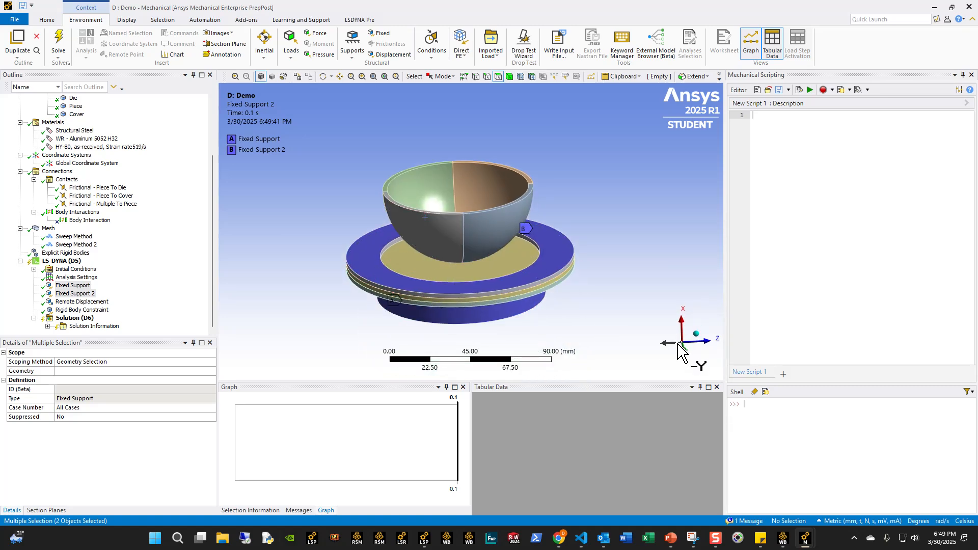
left_click(680, 347)
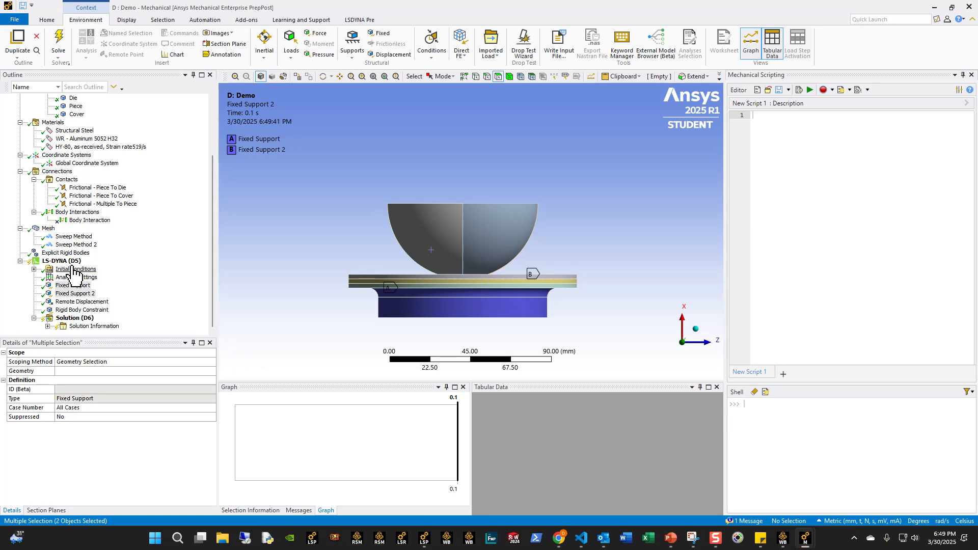
- In the Analysis Settings, set the advanced Default Solver Controls Cards option to Omit
key("Up")
scroll(167, 457, "down", 5)
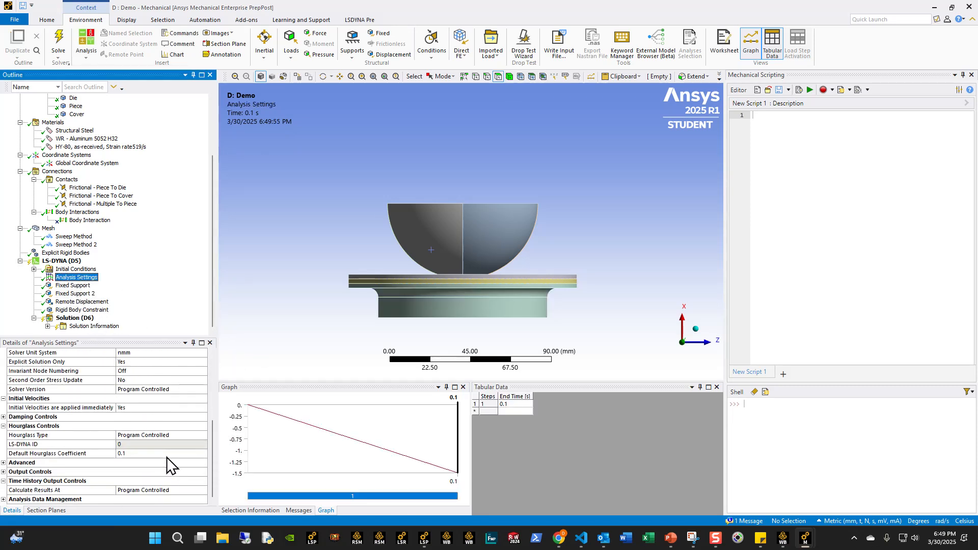
left_click(4, 461)
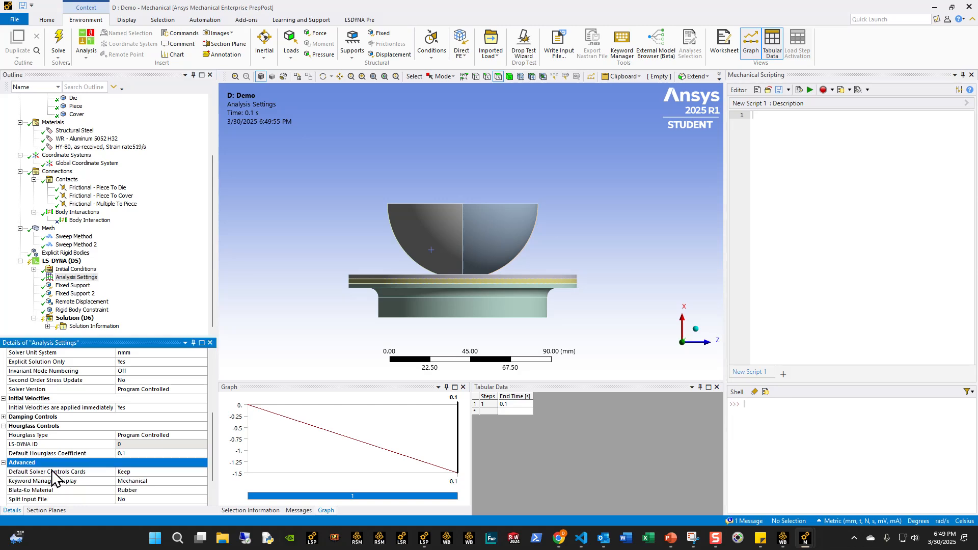
left_click(203, 436)
left_click(149, 449)
- Set Calculate Results At to Never for the Time History Output Controls
left_click(194, 491)
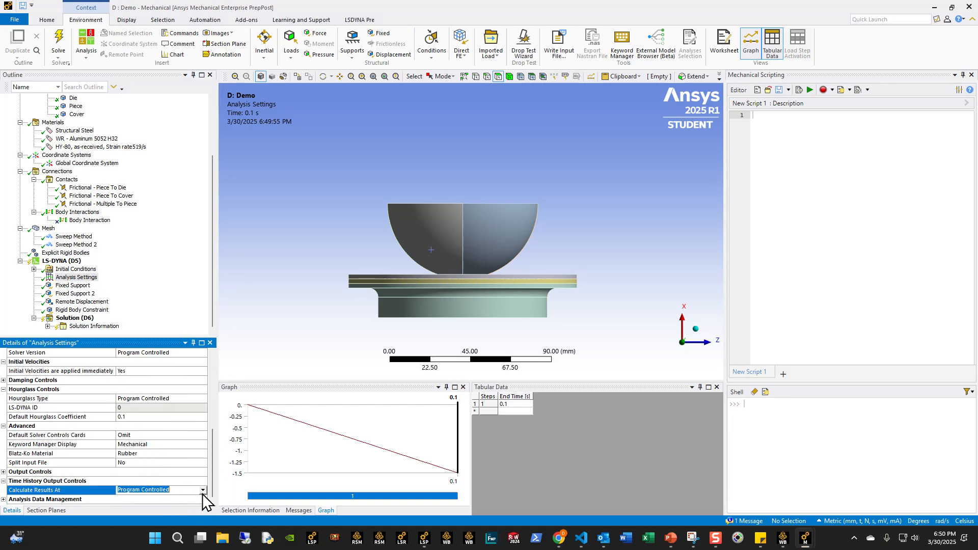
left_click(204, 490)
left_click(128, 509)
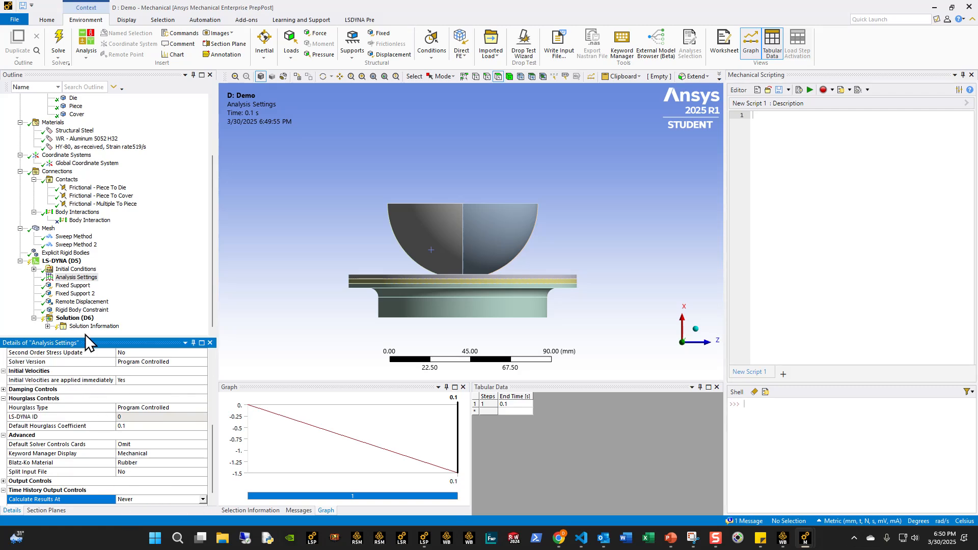
- Insert a keyword snippet under the LS-DYNA analysis and name it Database
right_click(51, 261)
mouse_move(91, 263)
left_click(219, 256)
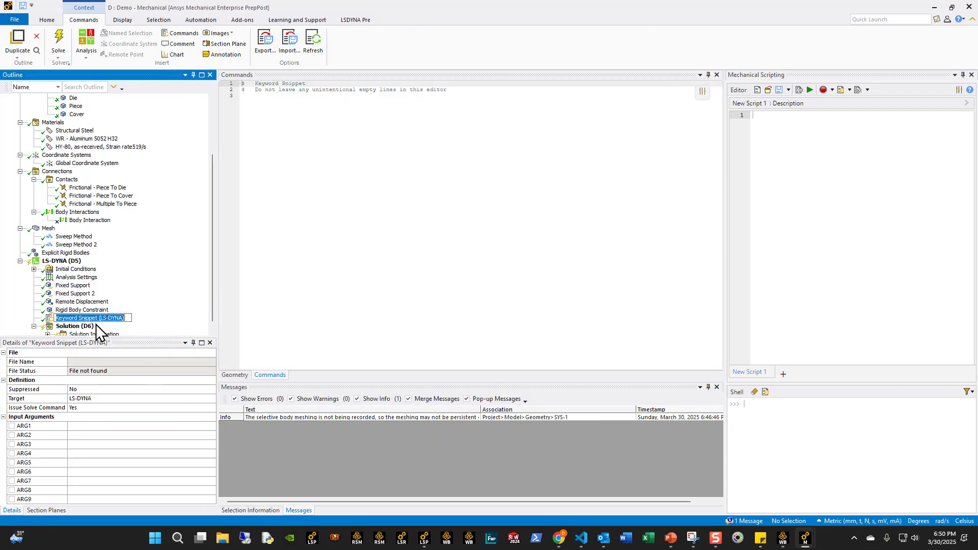
type("Database")
key("Return")
- Insert a second keyword snippet under the LS-DYNA analysis and name it Control
scroll(82, 306, "down", 1)
right_click(63, 254)
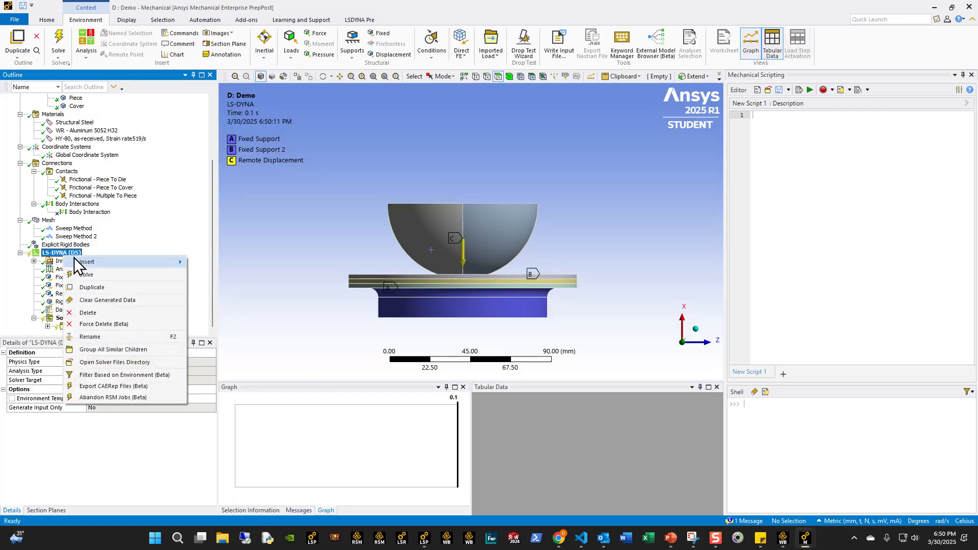
mouse_move(177, 257)
left_click(204, 269)
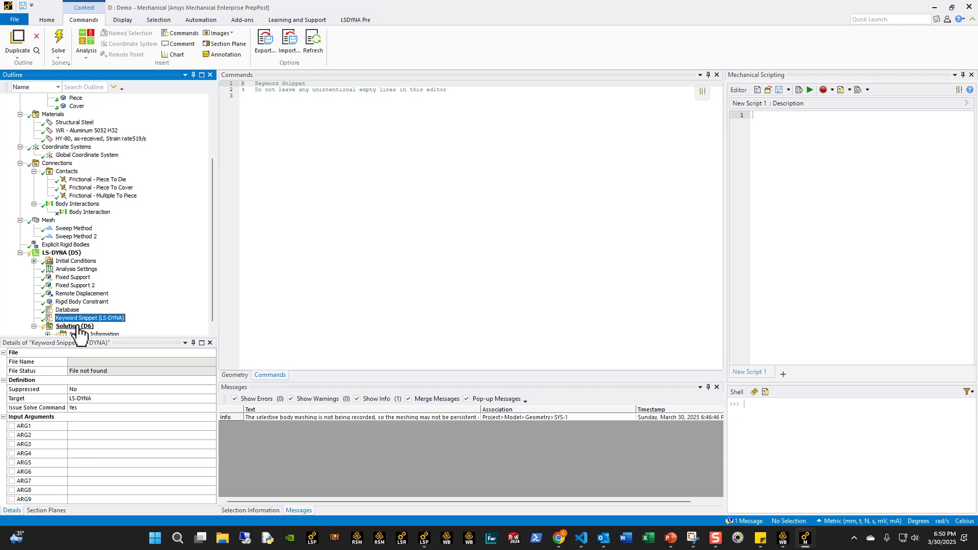
type("Co")
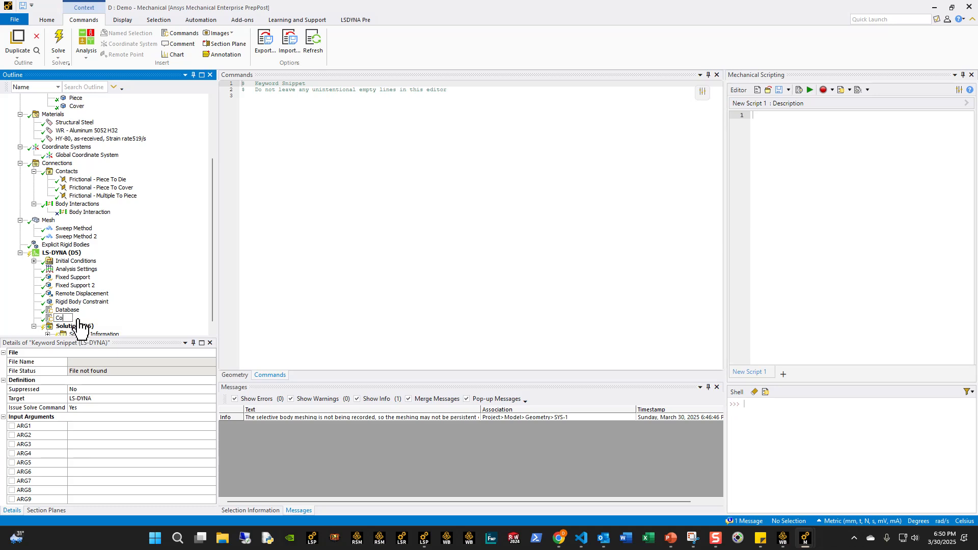
type("ntrol")
key("Return")
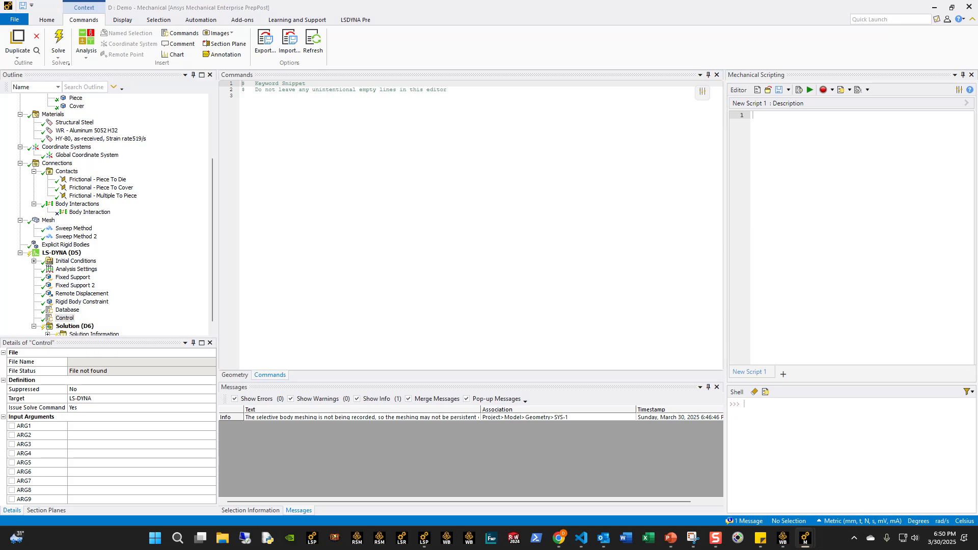
- Fill the Database snippet with the prepared *DATABASE keyword cards, including the D3PLOT and INTFOR output
left_click(67, 310)
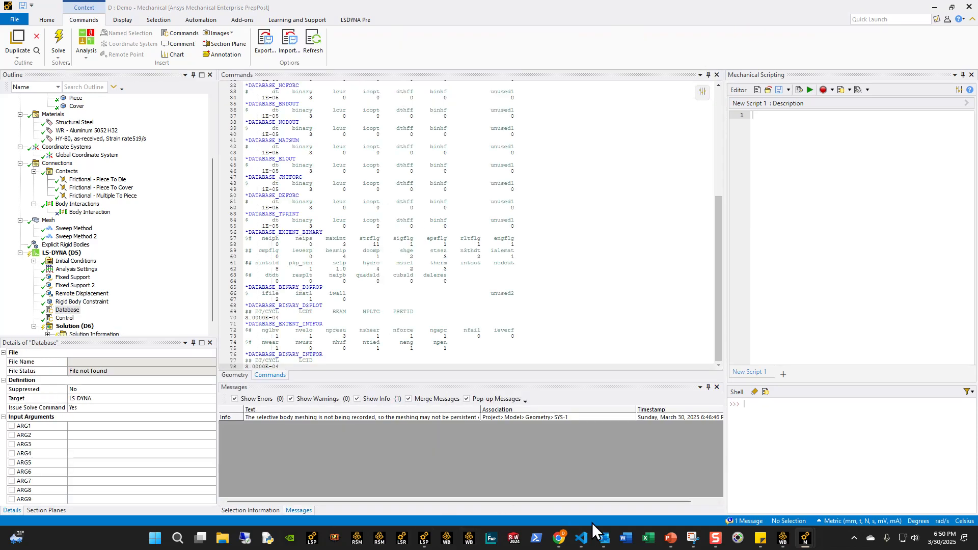
- Switch to Visual Studio Code and examine the Default_Control.k and Default_Database.k keyword files
left_click(582, 538)
scroll(81, 400, "down", 10)
scroll(84, 402, "down", 5)
scroll(85, 392, "up", 10)
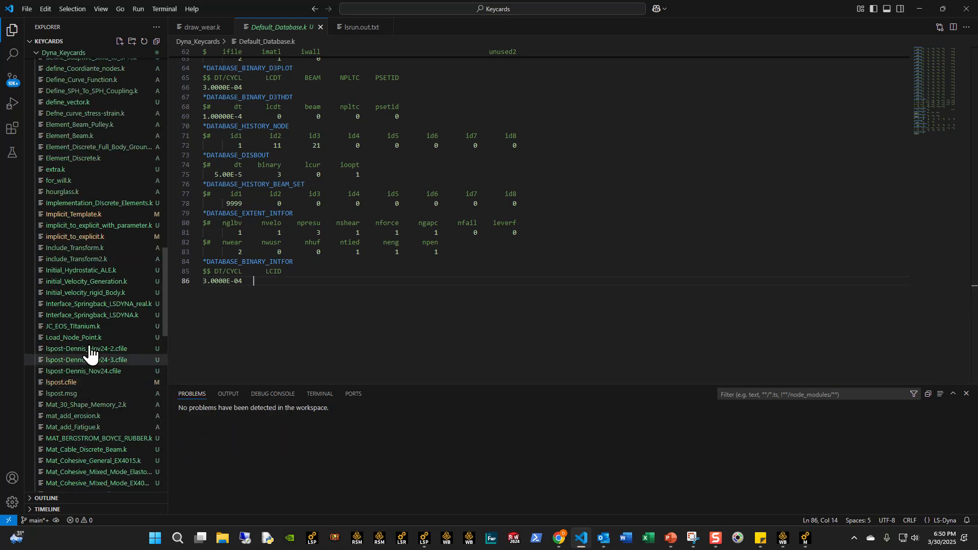
scroll(84, 204, "up", 1)
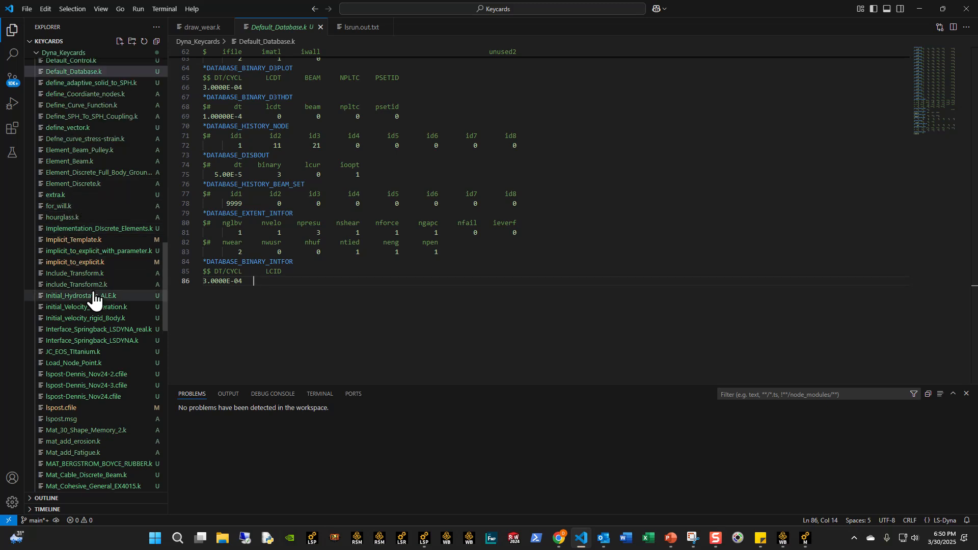
scroll(84, 222, "up", 2)
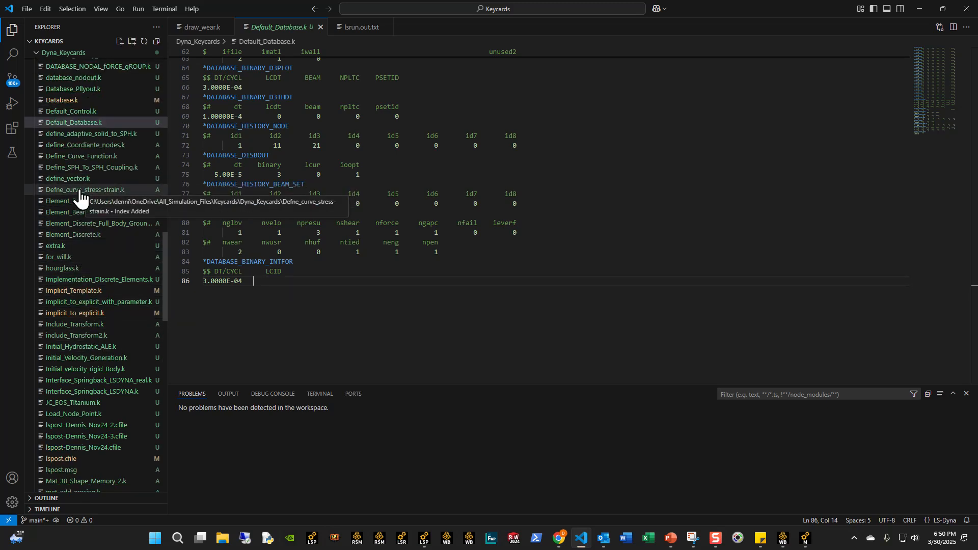
scroll(81, 198, "up", 1)
left_click(87, 137)
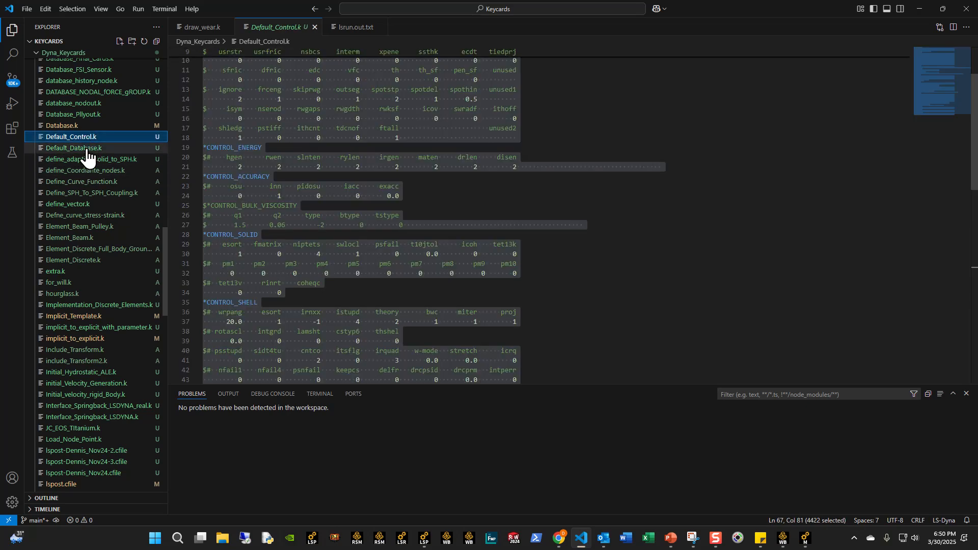
left_click(88, 152)
left_click(310, 280)
scroll(259, 292, "up", 2)
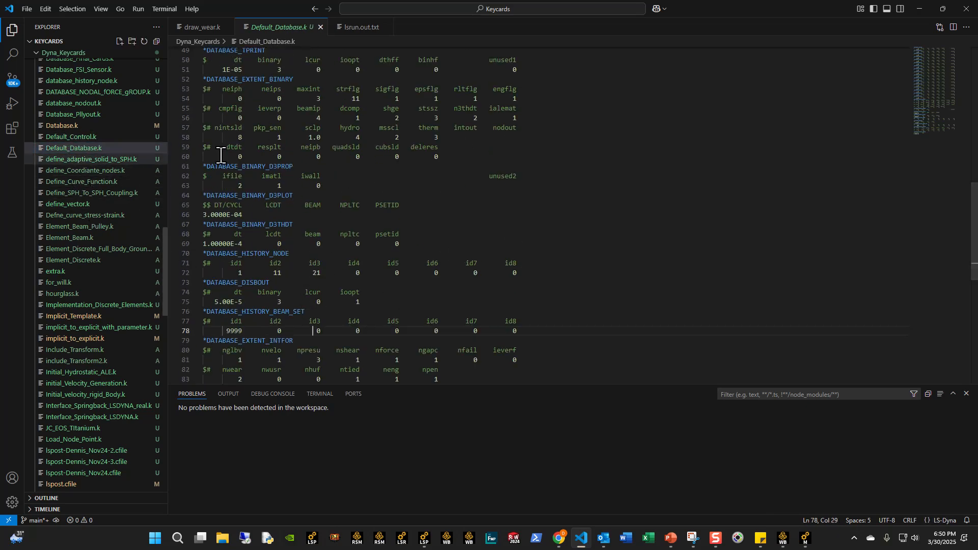
left_click(932, 14)
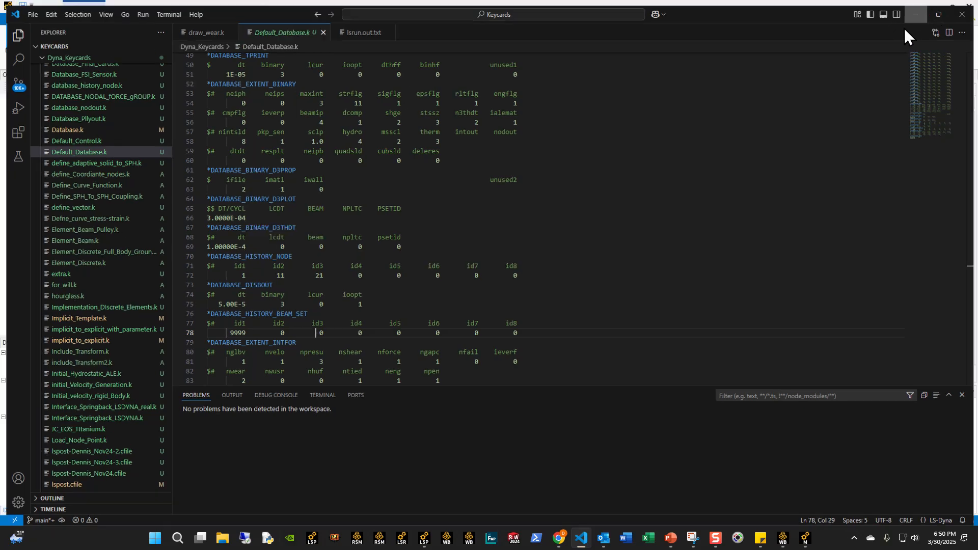
left_click(903, 28)
- Back in Ansys Mechanical, delete the *DATABASE_BINARY_D3PROP card from the Database snippet
left_click(352, 250)
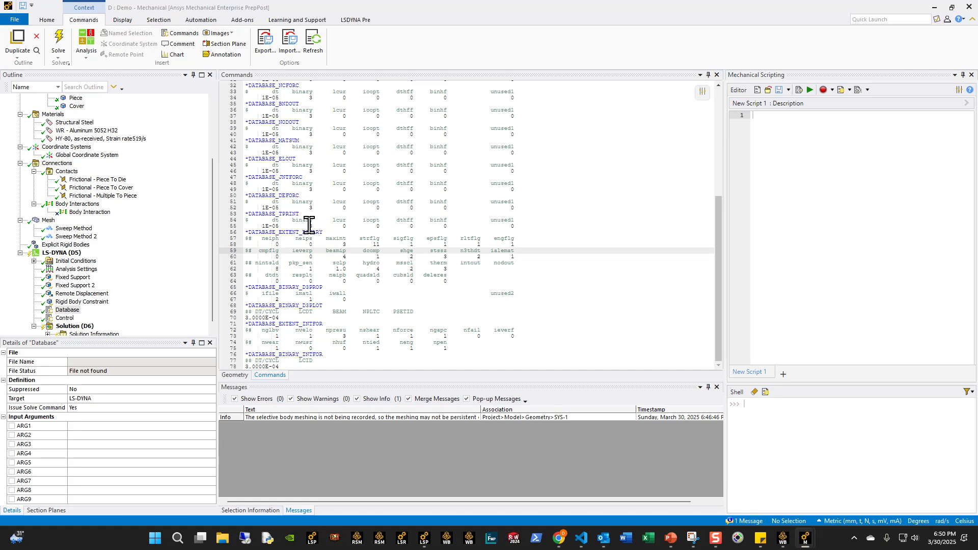
left_click_drag(349, 302, 185, 288)
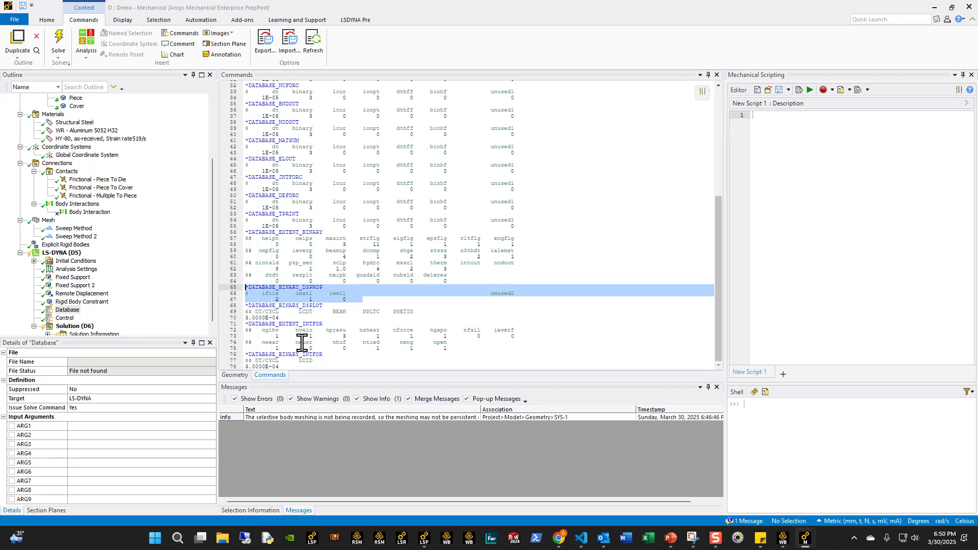
key("Delete")
- Review the Database snippet's output cards, especially *DATABASE_EXTENT_INTFOR and *DATABASE_BINARY_INTFOR
scroll(371, 288, "up", 3)
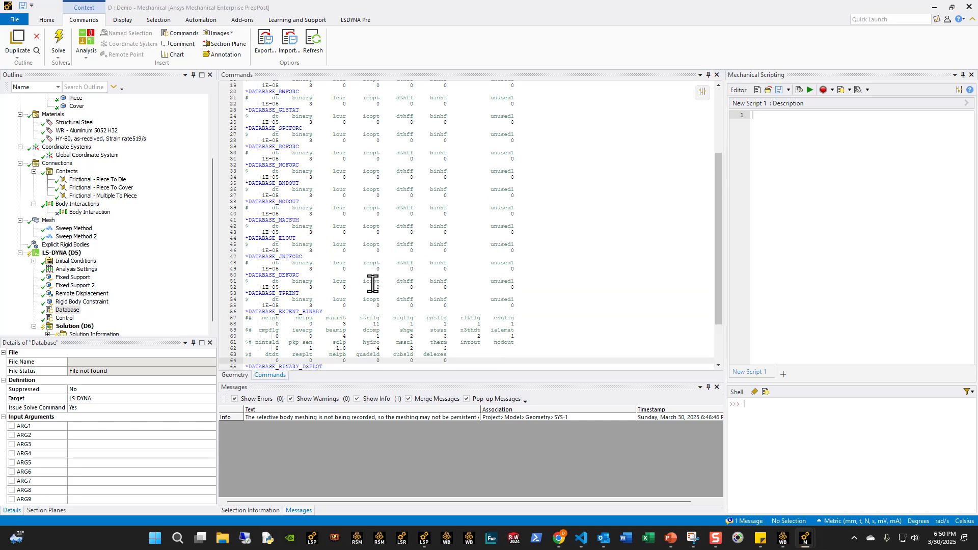
scroll(373, 284, "up", 6)
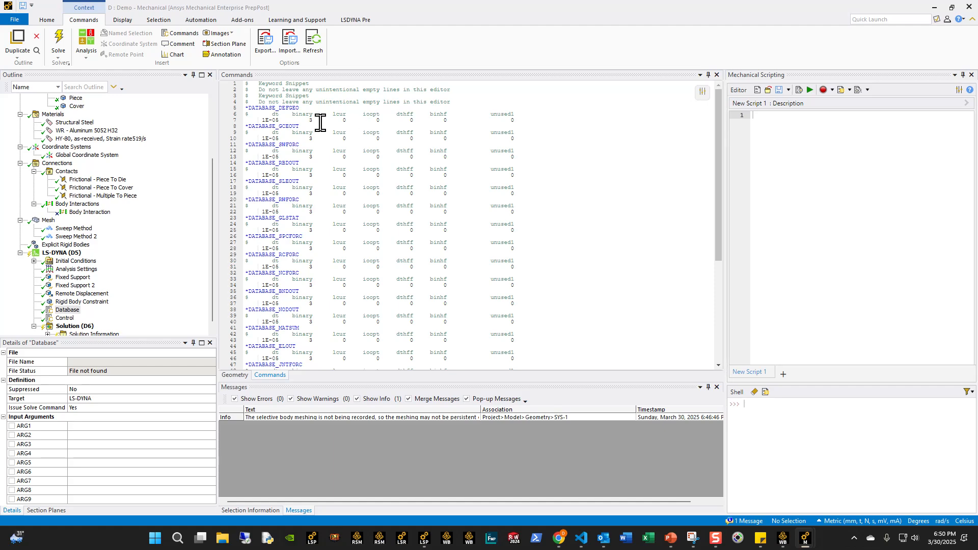
scroll(296, 183, "down", 2)
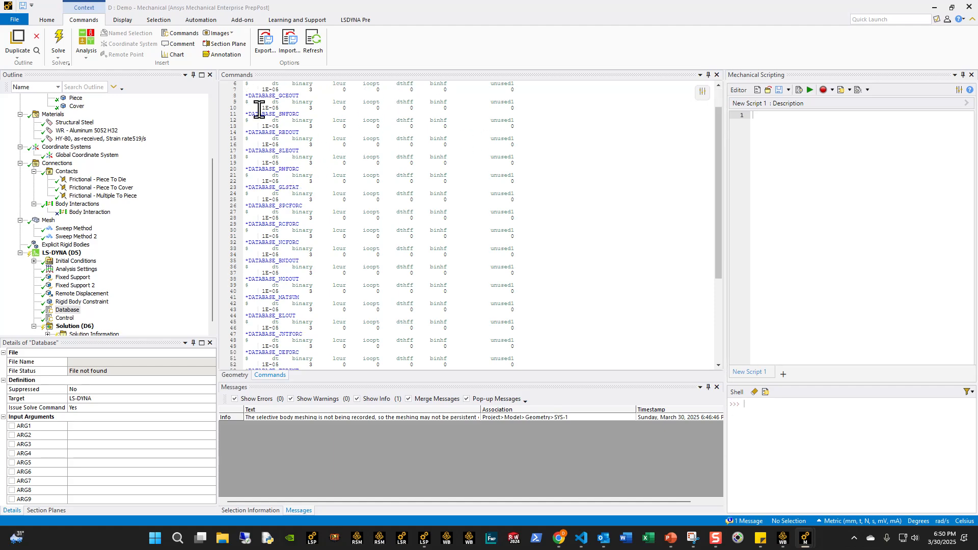
scroll(311, 158, "down", 8)
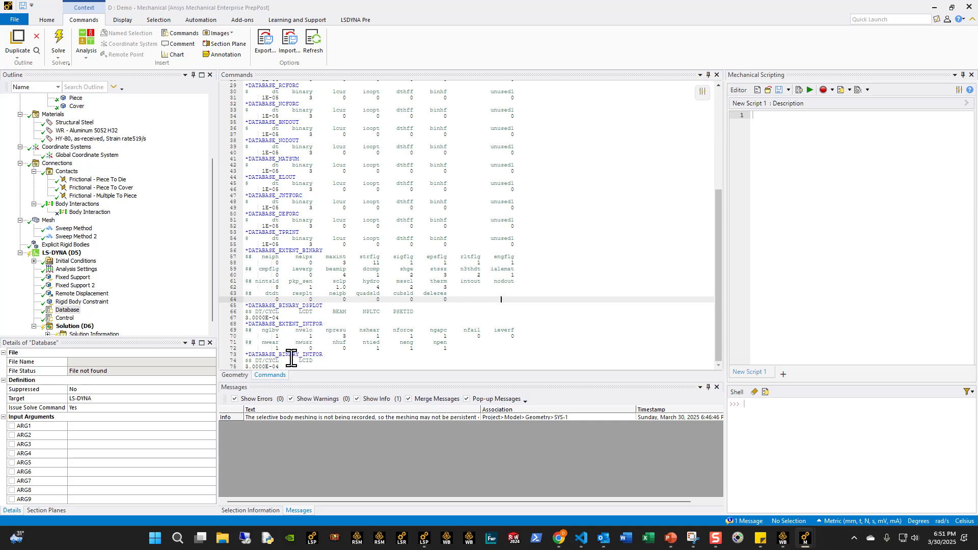
left_click_drag(313, 363, 239, 324)
left_click(380, 352)
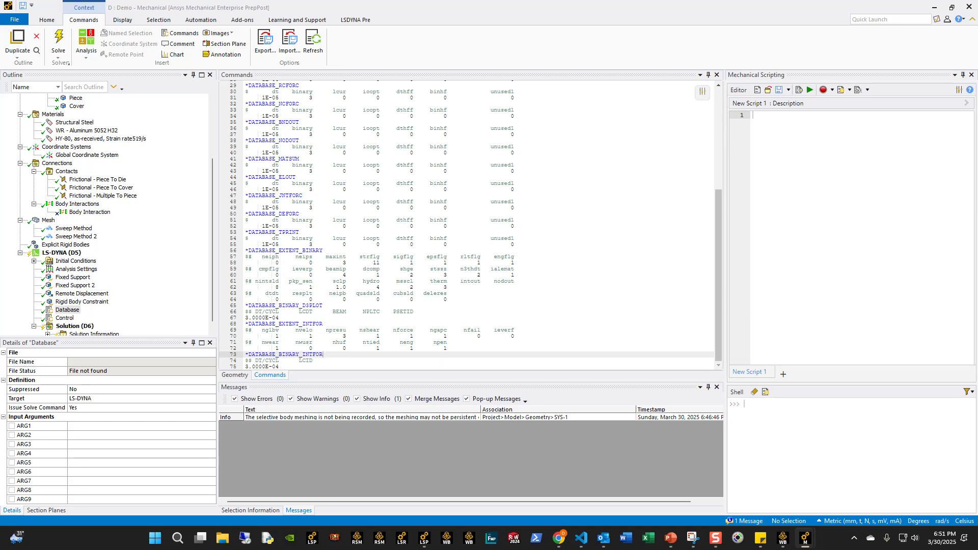
- Fill the Control snippet with the prepared *CONTROL keyword cards, from *CONTROL_TIMESTEP through *CONTROL_HOURGLASS
left_click(64, 317)
left_click(298, 207)
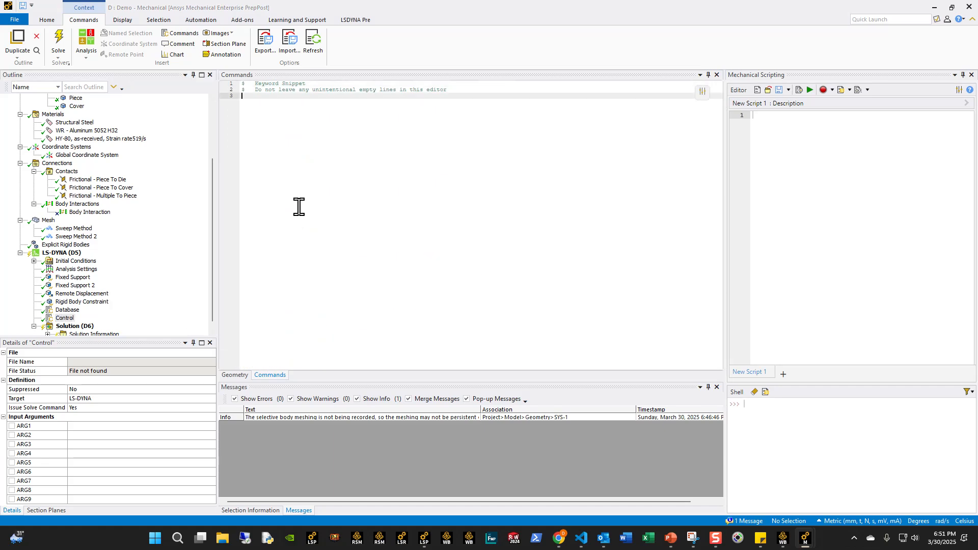
key("ctrl+v")
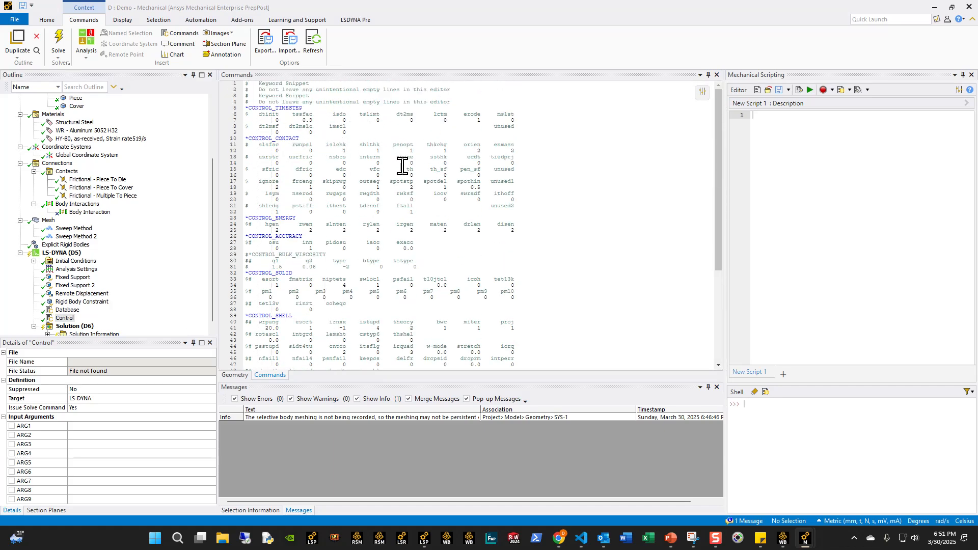
scroll(407, 255, "down", 8)
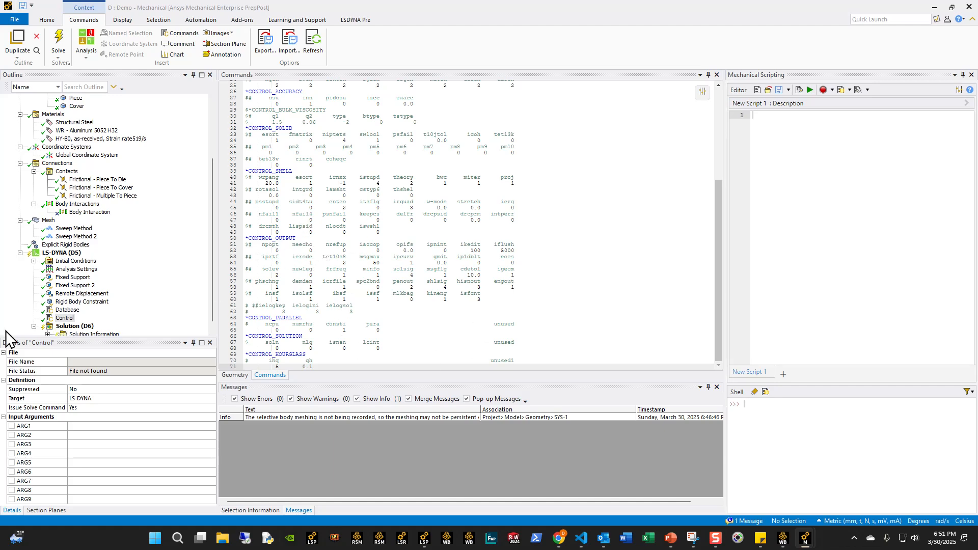
- Add another LS-DYNA keyword snippet under the LS-DYNA analysis and name it Contact_Add_Wear
left_click(56, 253)
right_click(56, 253)
mouse_move(89, 257)
left_click(240, 246)
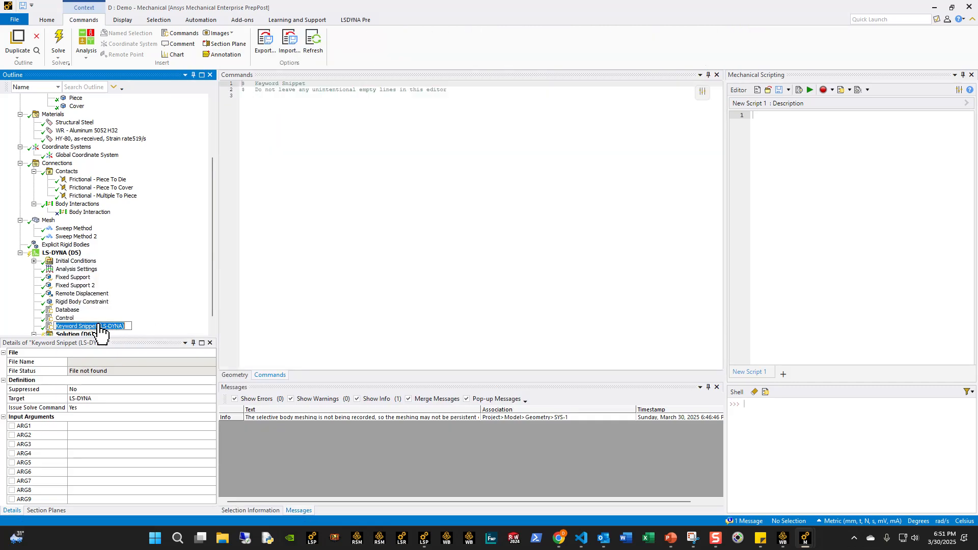
type("Contact_Add_Wear")
key("Return")
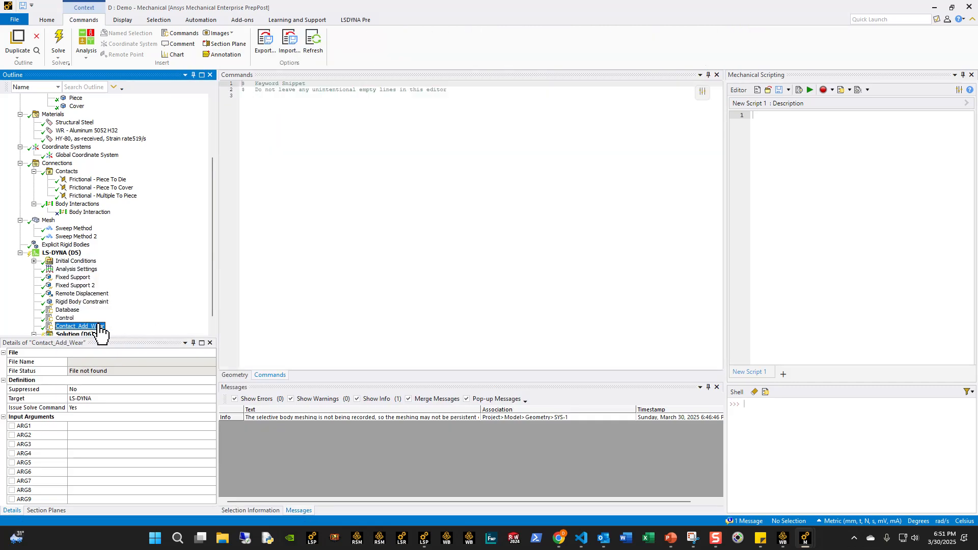
- Bring up Visual Studio Code, then switch to the Wear_Study_DeepDraw_32725 presentation in PowerPoint to consult the keycard review slides
left_click(581, 538)
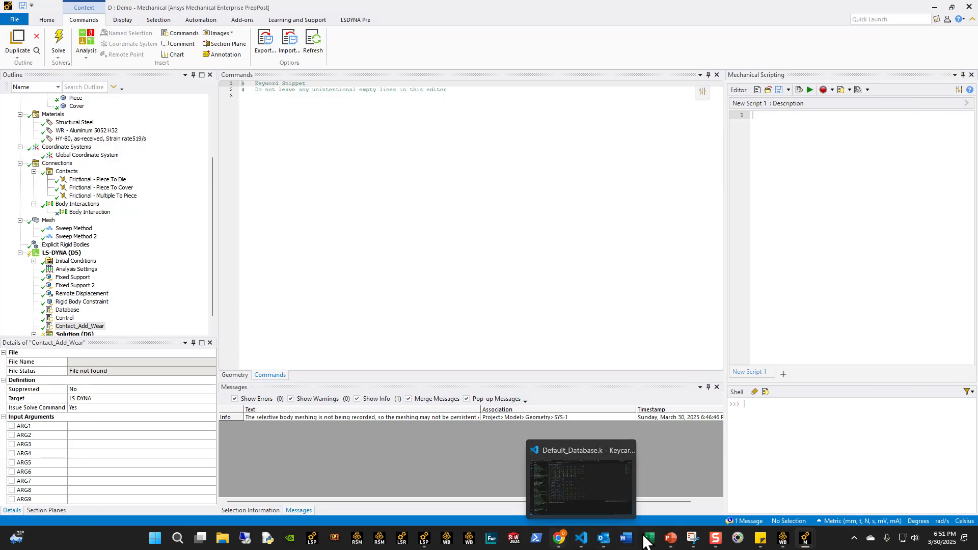
left_click(670, 538)
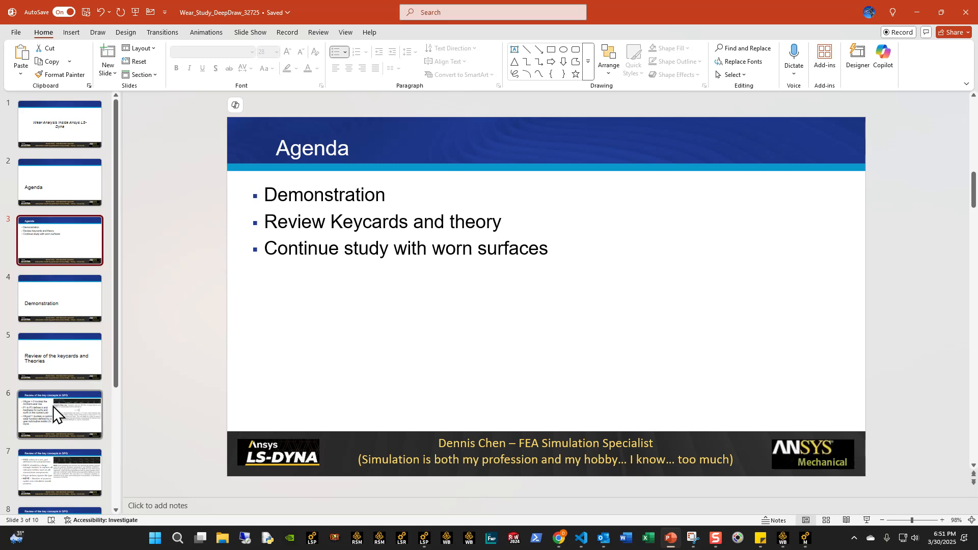
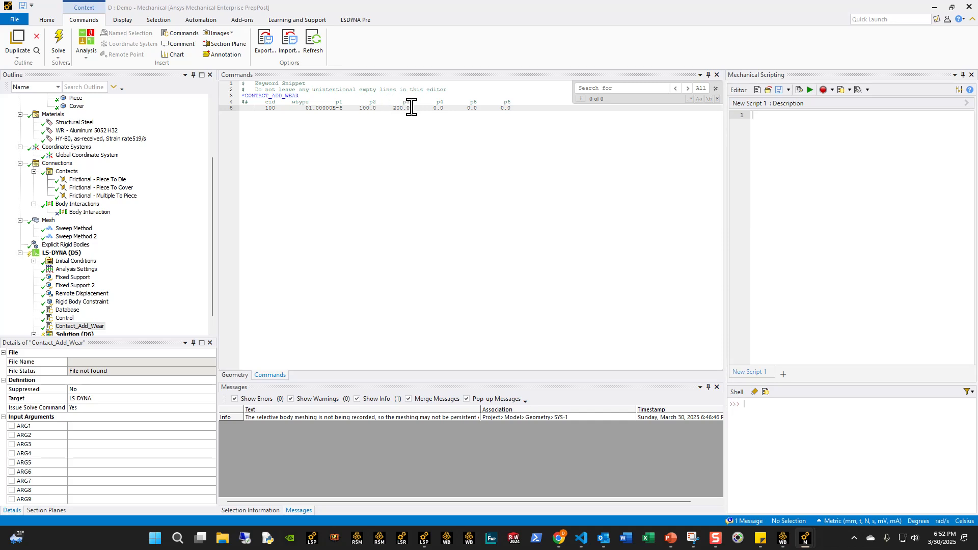
- Close the text search in the Contact_Add_Wear snippet and highlight the wear values up to p3 on its data line
left_click(716, 88)
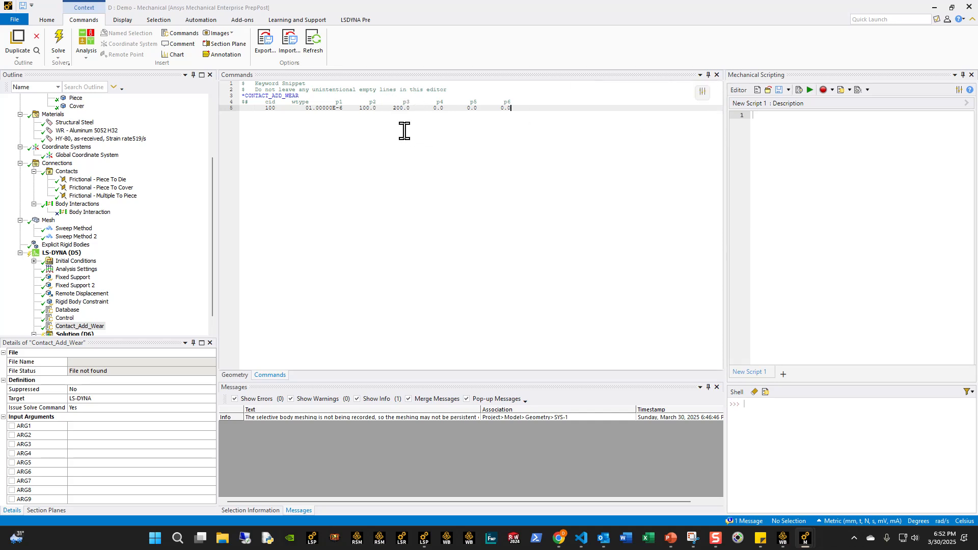
left_click_drag(406, 108, 296, 108)
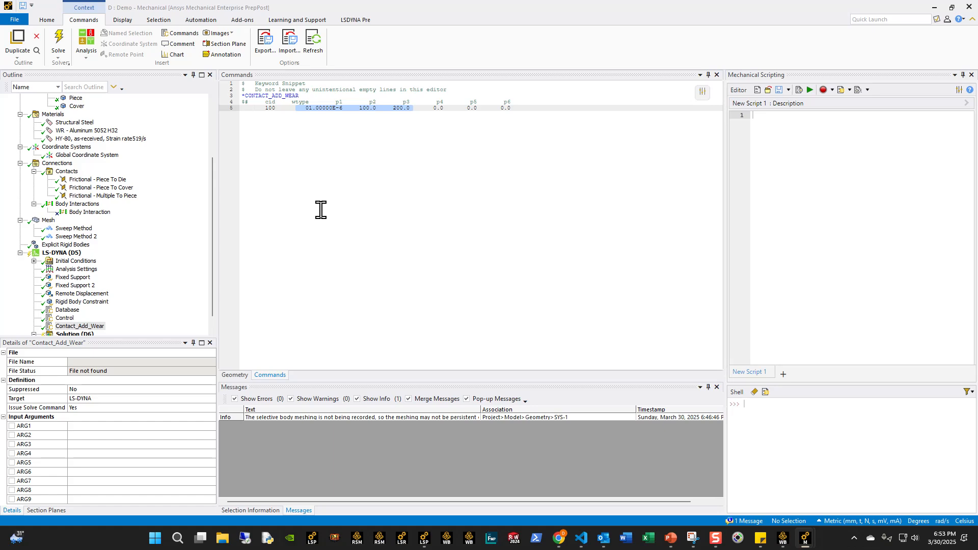
- Add an LS-DYNA keyword snippet named Interface_Springback_LSDYNA and fill it with the prepared *INTERFACE_SPRINGBACK_LSDYNA card, using psid 99 and nshv 999
left_click(62, 253)
right_click(60, 254)
mouse_move(126, 260)
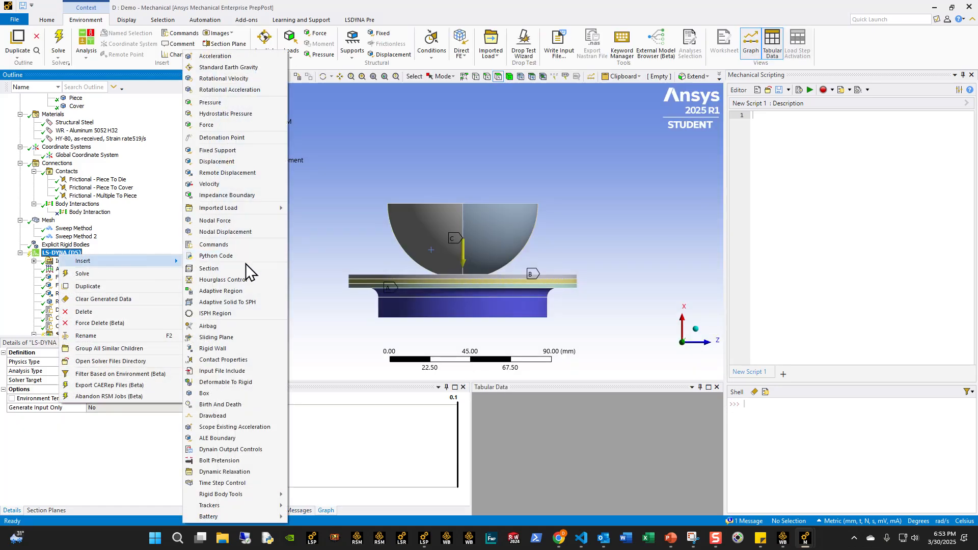
left_click(216, 245)
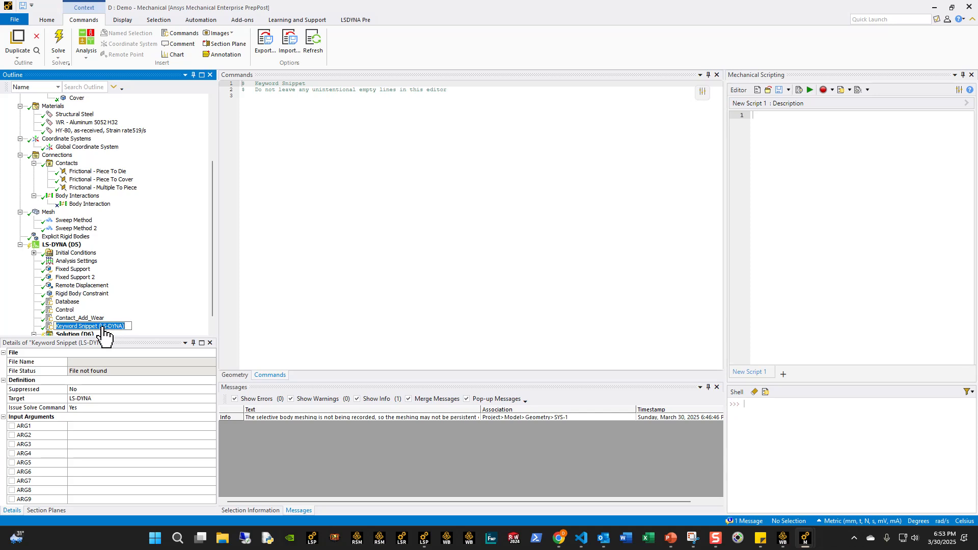
type("Interface_Springback_LSDYNA")
key("Return")
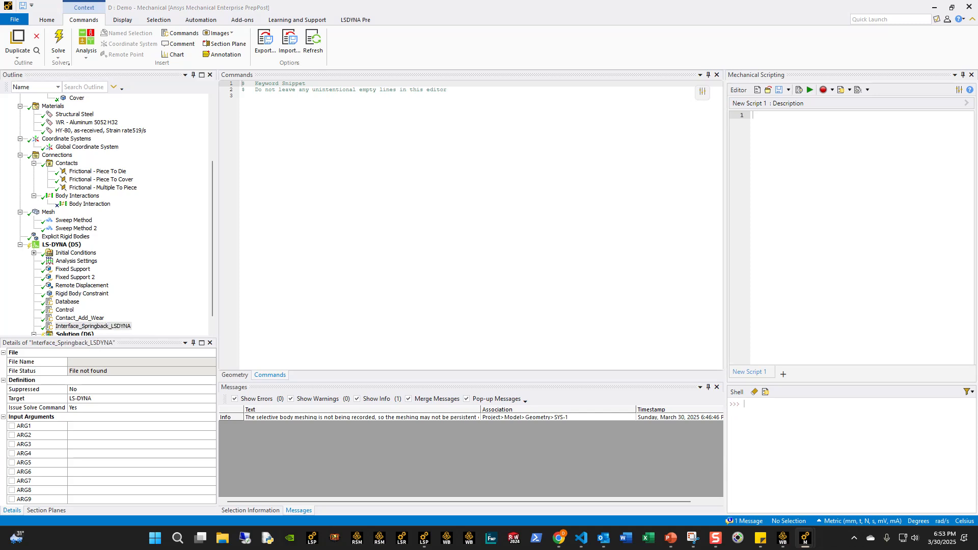
left_click(419, 208)
type("*INTERFACE_SPRINGBACK_LSDYNA $#    psid      nshv     ftype         -    ftensr    nthhsv     rflag   intstrn         99       999         3                   0         0         0         0 $#    optc      sldo      ncyc    fsplit    ndflag     cflag     hflag OPTCARD            0      1000         0         0         0         0")
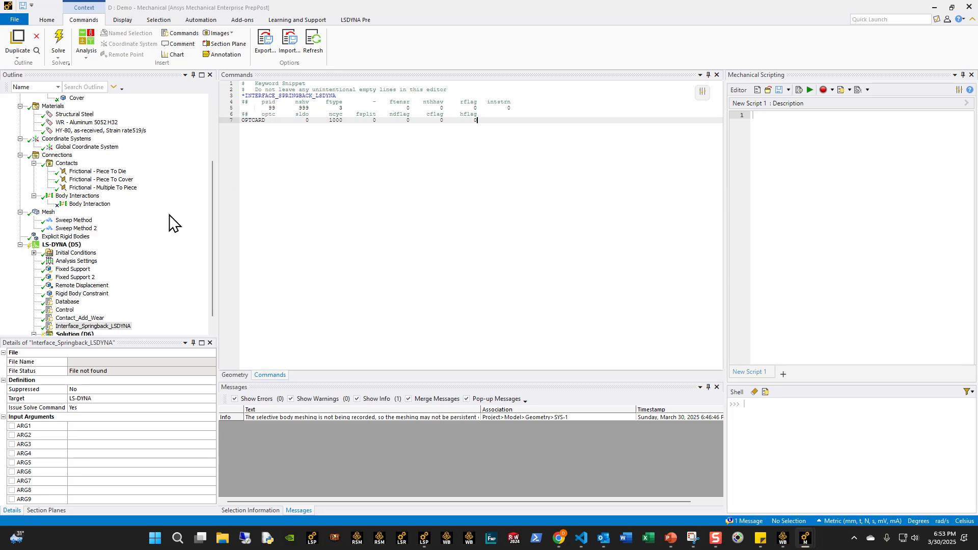
- Create a named selection called Part_Set_99 from the thin workpiece body between the die and the cover
left_click(57, 245)
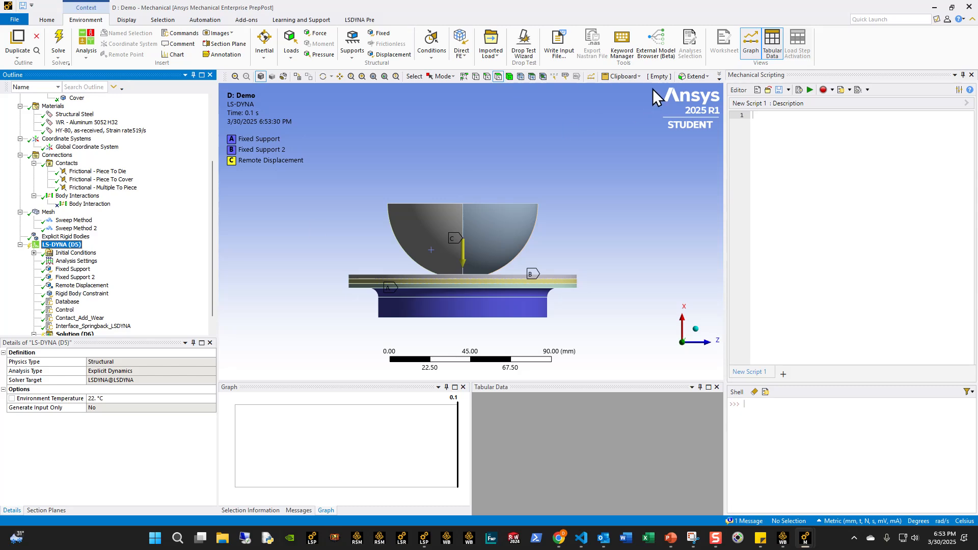
left_click(510, 75)
left_click(491, 270)
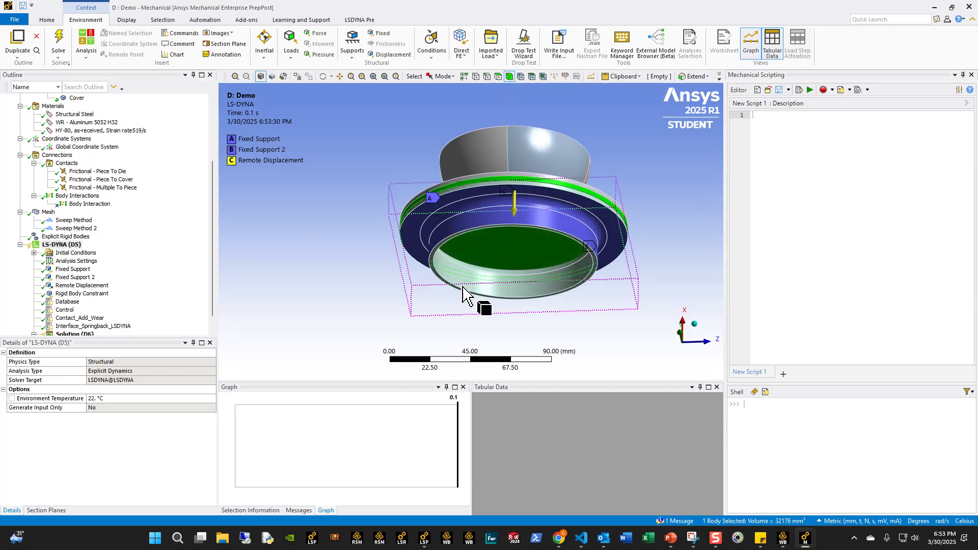
key("n")
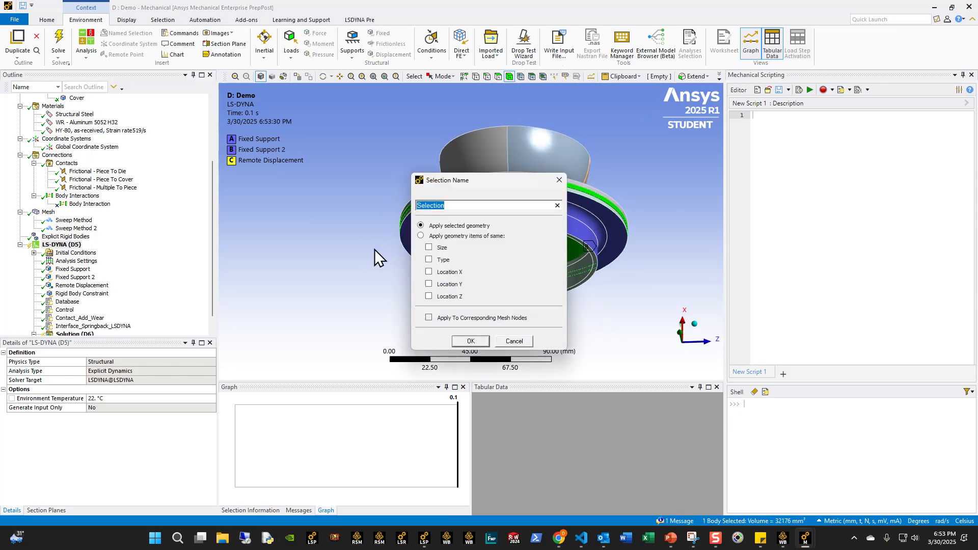
type("Part_St")
key("BackSpace")
type("et_ID")
key("Return")
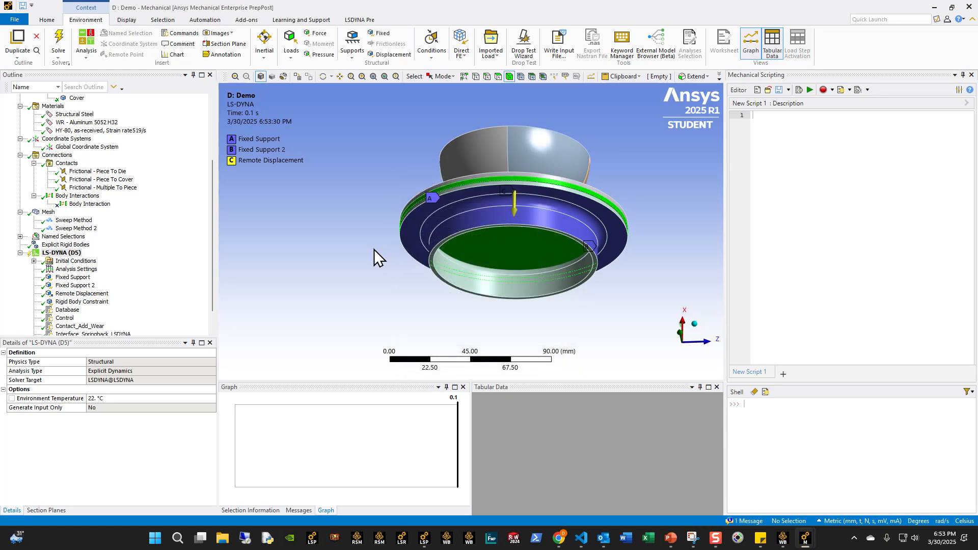
- Set the LS-DYNA Named Selection User Id of Part_Set_99 to 99
left_click(19, 236)
left_click(71, 244)
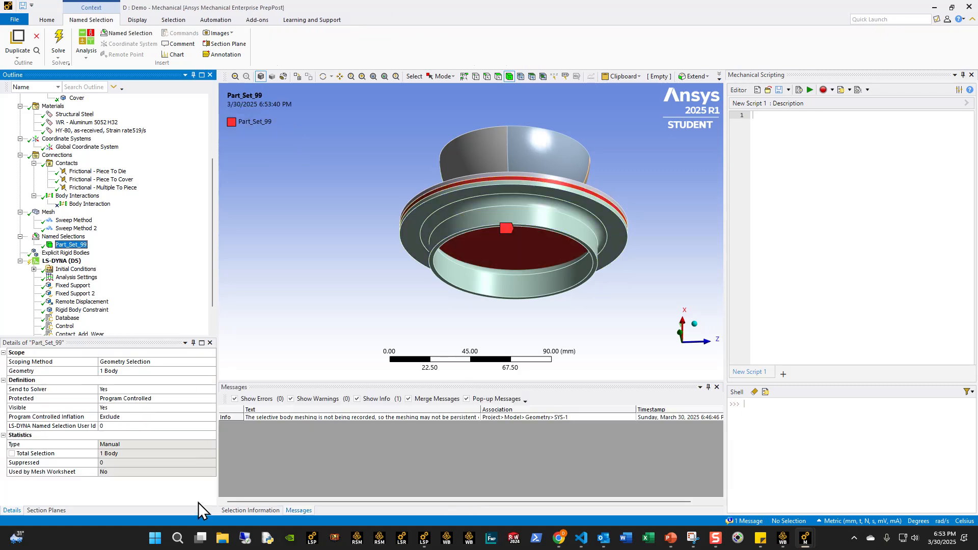
left_click(114, 426)
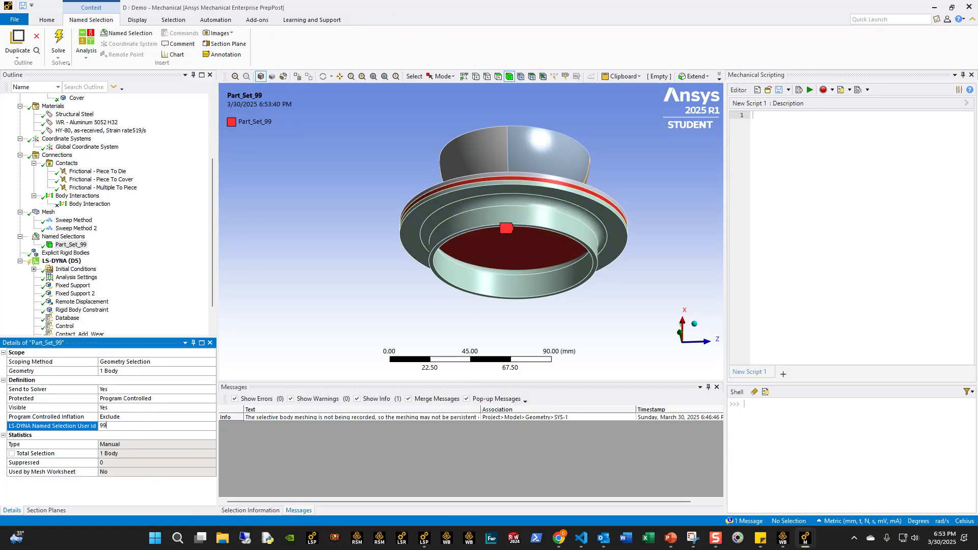
- Set ftype to 0 in the Interface_Springback_LSDYNA snippet
scroll(168, 293, "down", 2)
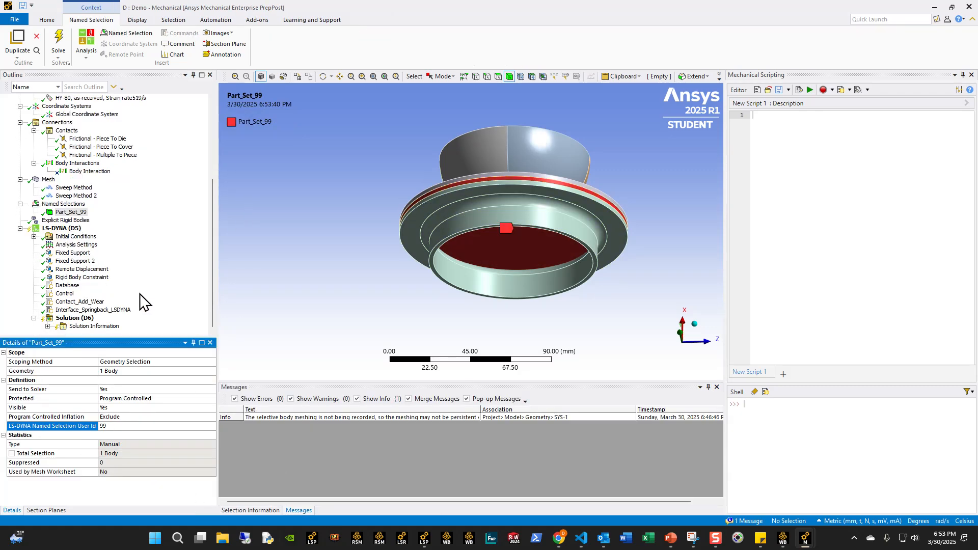
left_click(97, 310)
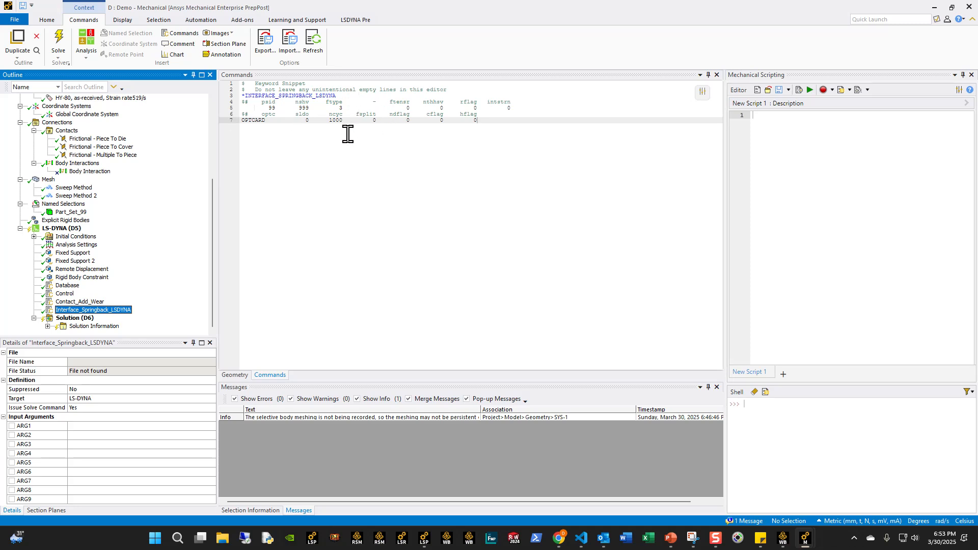
left_click(343, 108)
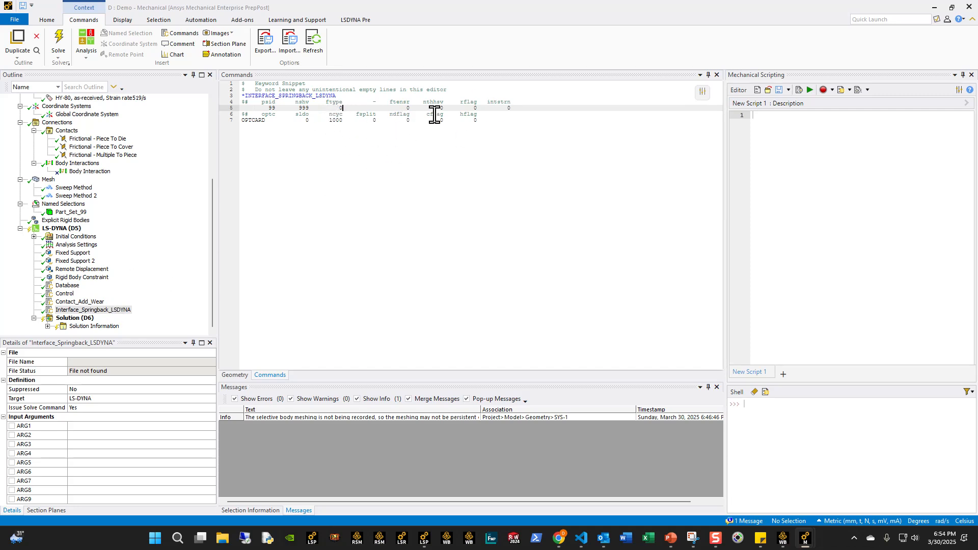
- Write the solver input file from the Solution as Demo_Wear_Draw in the Example_Problems folder, using the LS-DYNA Input Files (*.k) format
left_click(75, 318)
left_click(591, 48)
left_click(498, 357)
left_click(493, 367)
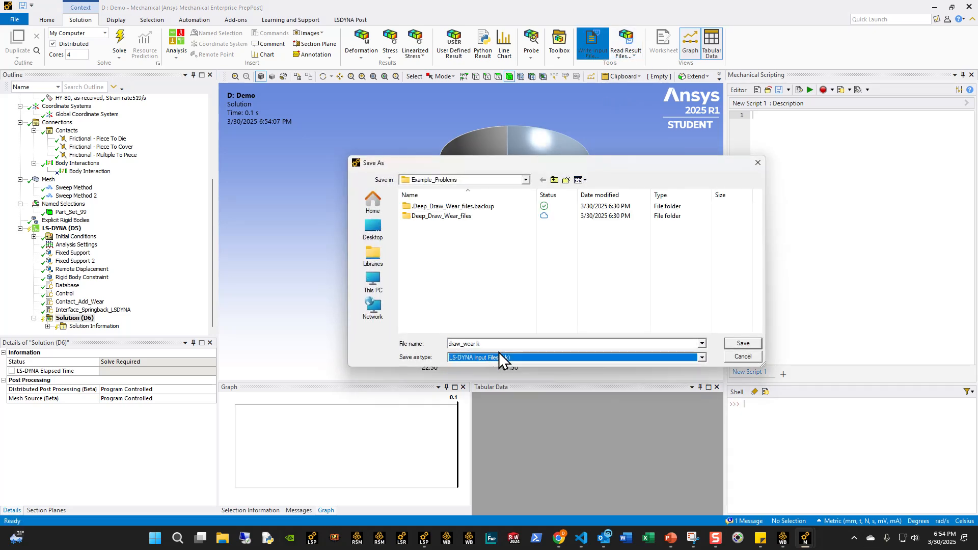
type("Demo_Wear_D")
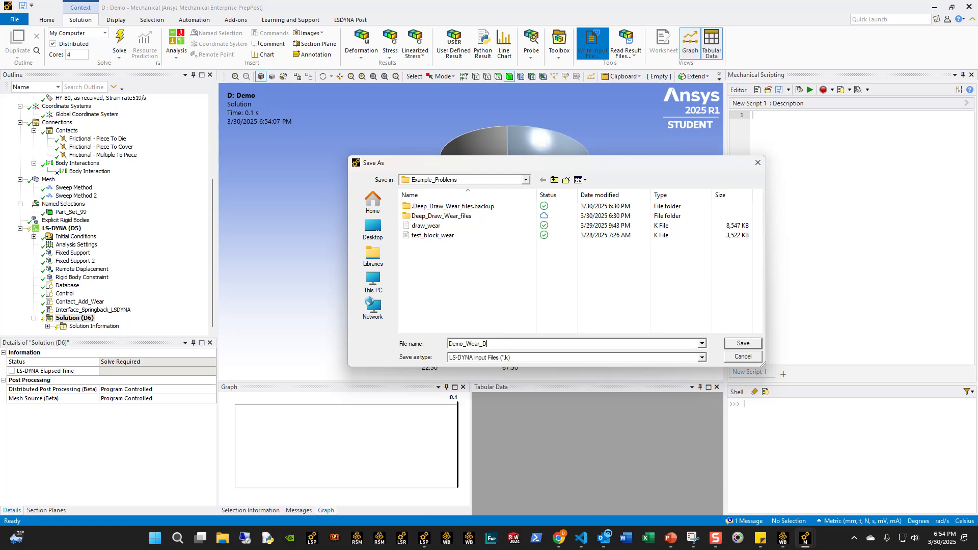
type("raw")
key("Return")
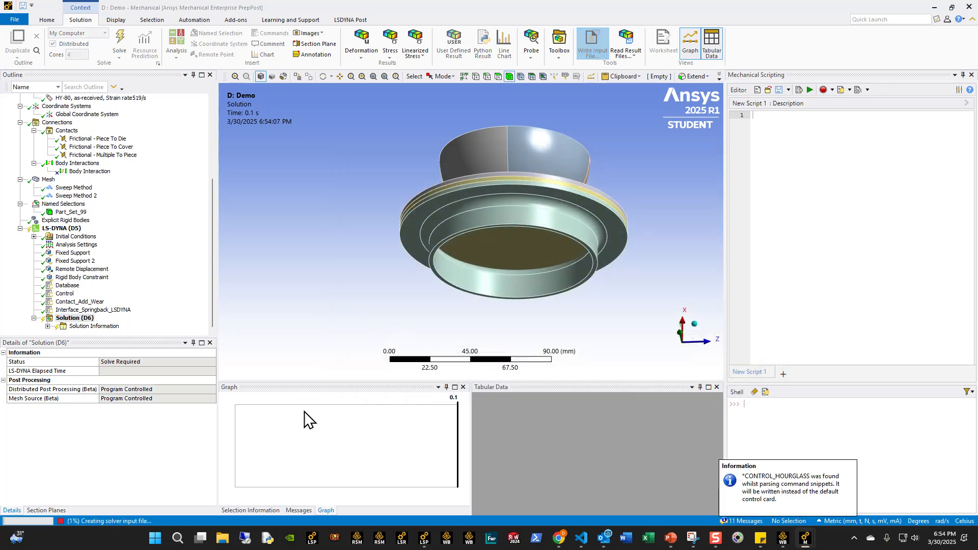
- Switch to File Explorer, browse to Dyna > wear > Example_Problems, and open the Demo_Wear_Draw K file in Visual Studio Code
left_click(224, 539)
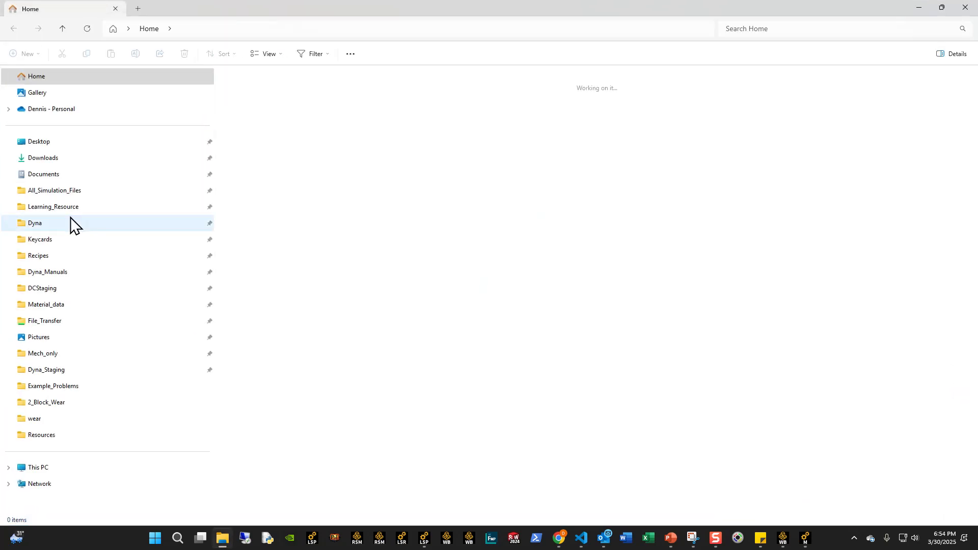
left_click(35, 220)
left_click(241, 390)
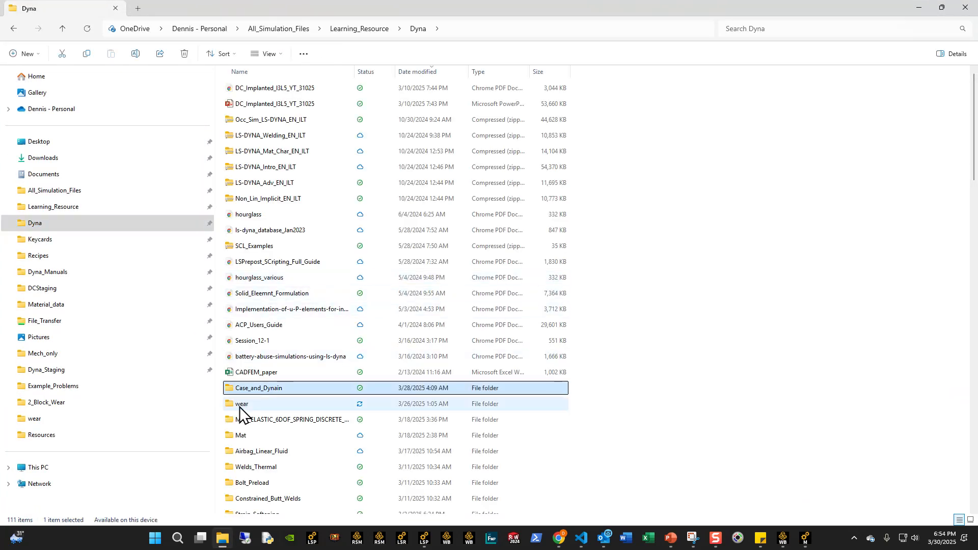
double_click(240, 405)
double_click(258, 104)
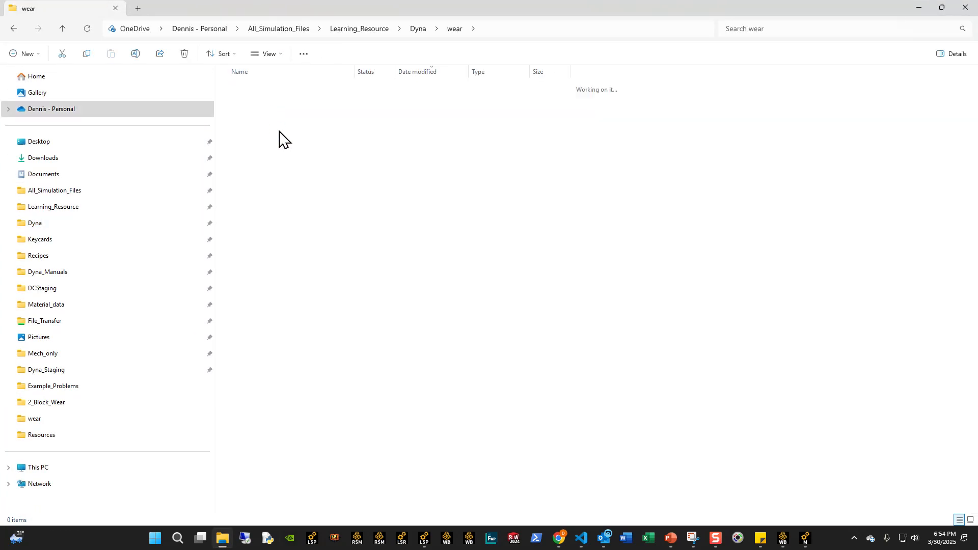
right_click(259, 86)
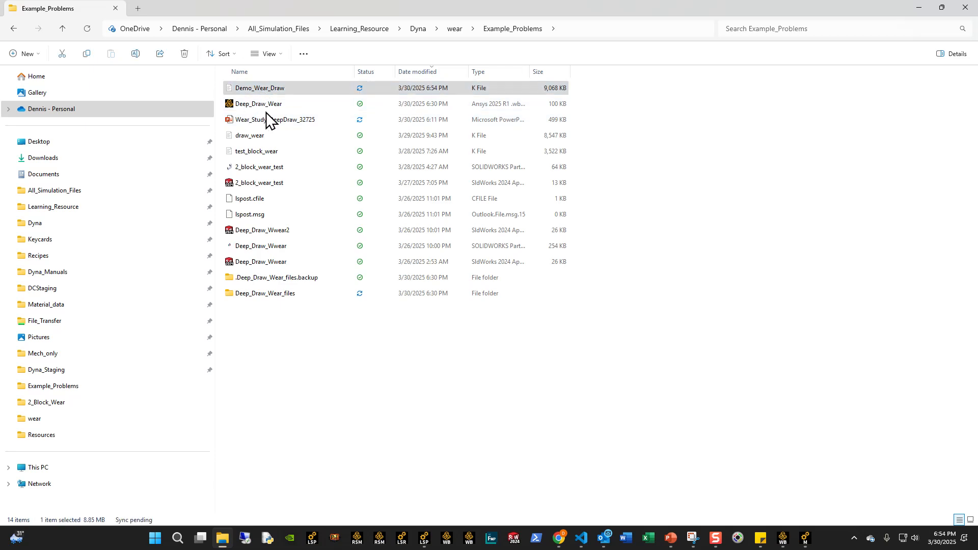
left_click(296, 127)
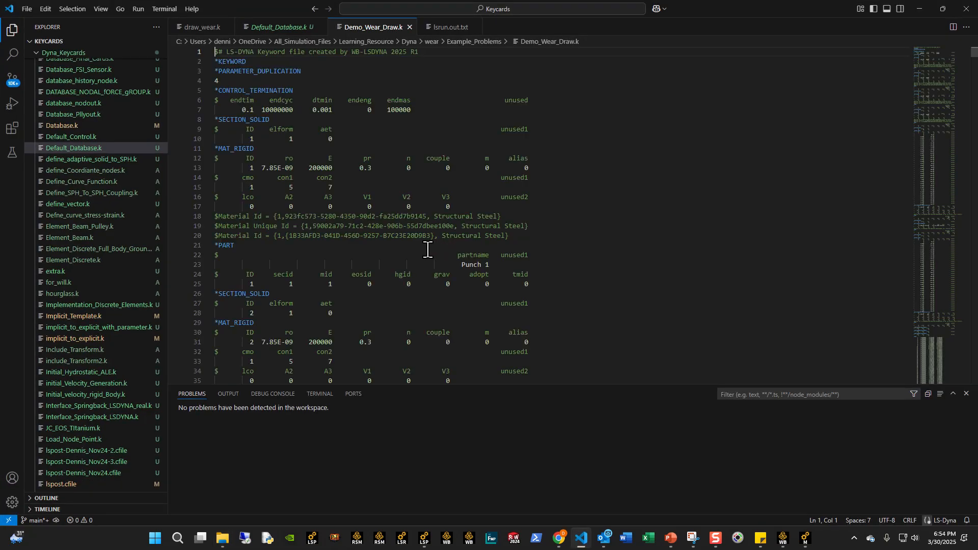
- Find the *CONTACT_AUTOMATIC_SURFACE_TO_SURFACE_ID card for Frictional - Piece To Die and set its mpr to 2
left_click(415, 261)
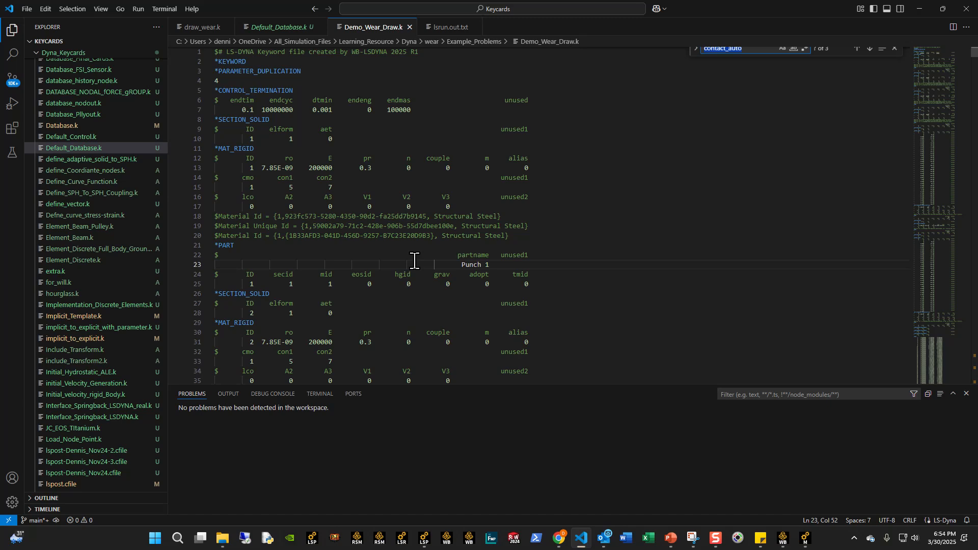
type("contact_i")
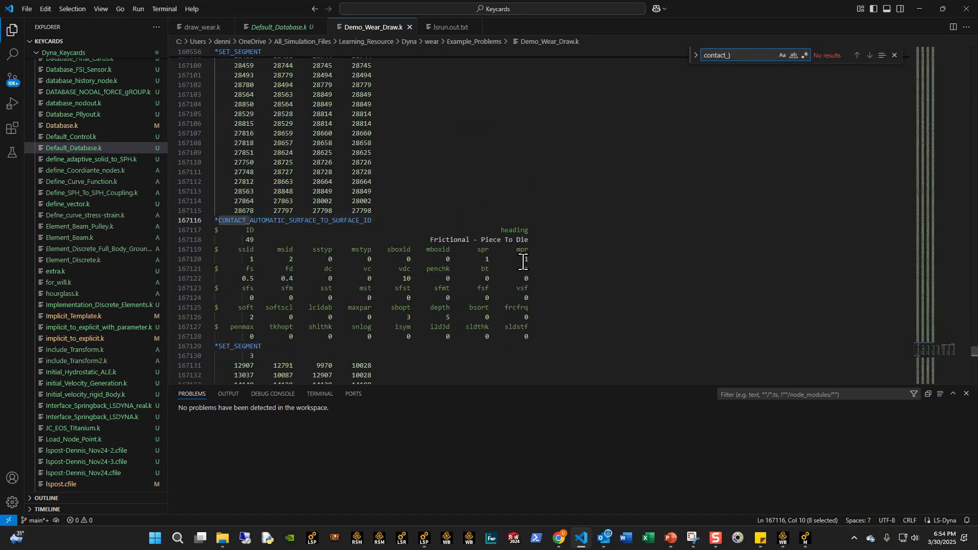
left_click(493, 259)
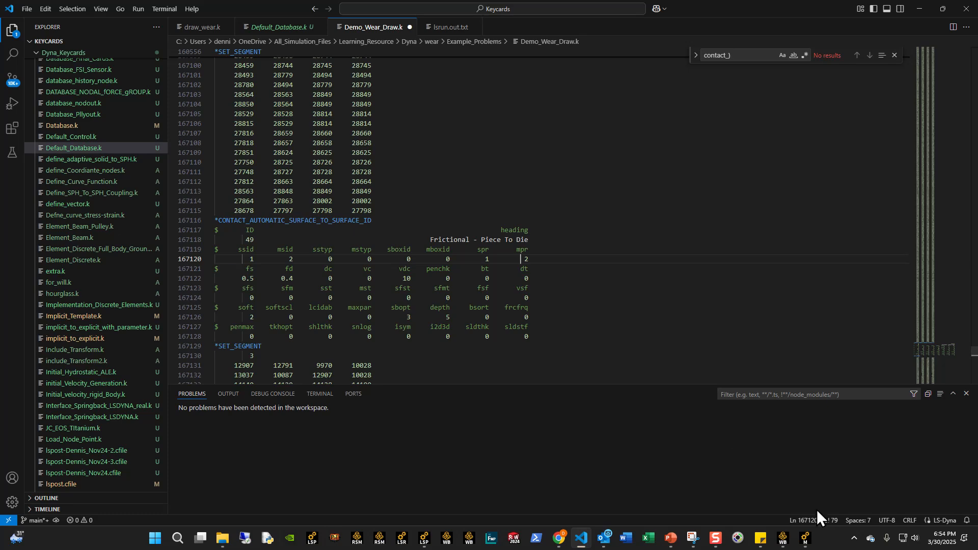
- Switch back to Ansys Mechanical and examine the contact and target faces of the Frictional - Piece To Die contact
mouse_move(805, 539)
left_click(815, 484)
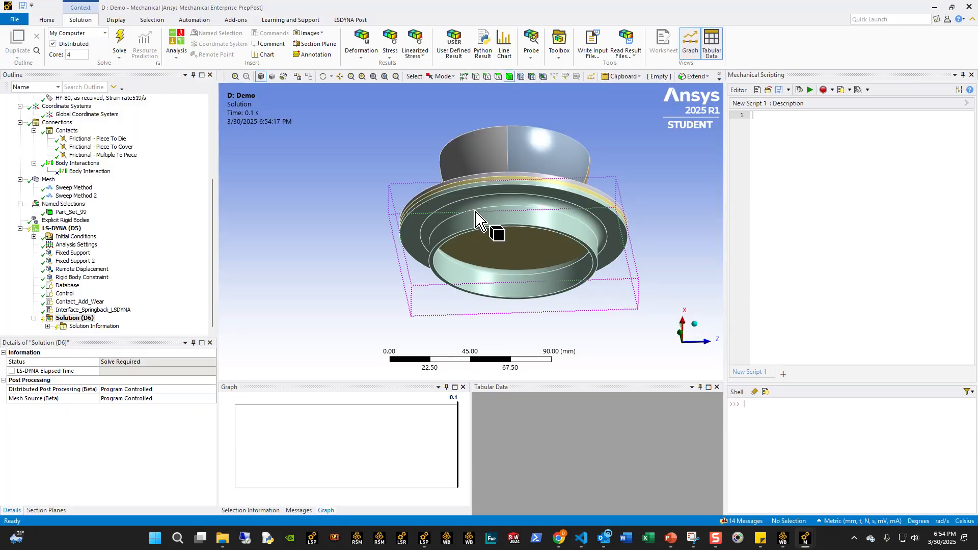
middle_click_drag(520, 235, 498, 165)
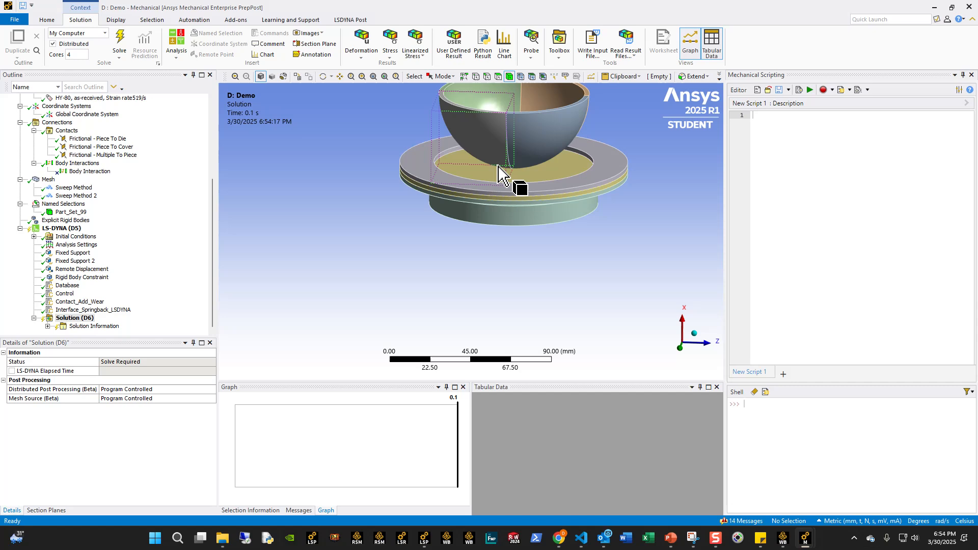
left_click(493, 176)
left_click(102, 155)
left_click(98, 138)
middle_click_drag(391, 265, 428, 306)
left_click(443, 301)
left_click(344, 290)
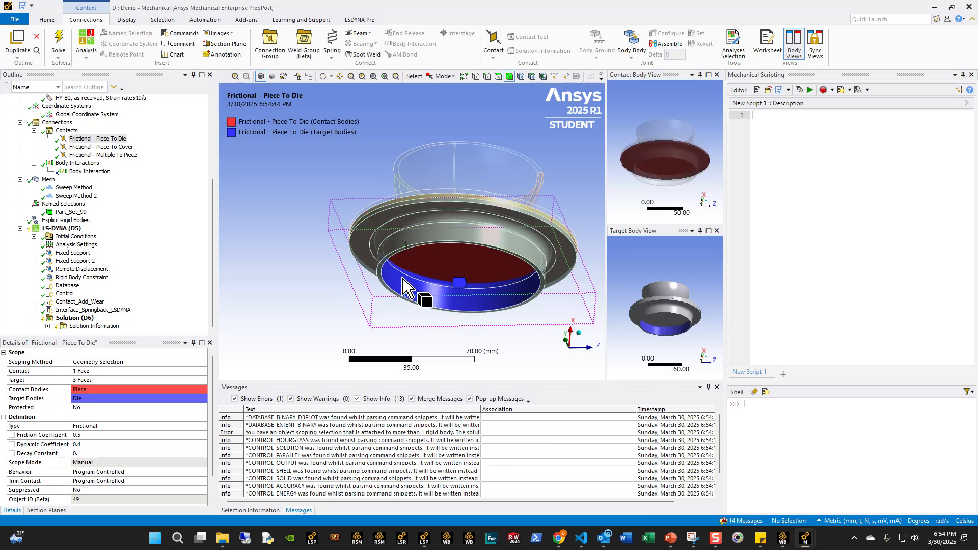
- Return to Visual Studio Code, save the edited Demo_Wear_Draw.k file and close it
left_click(935, 7)
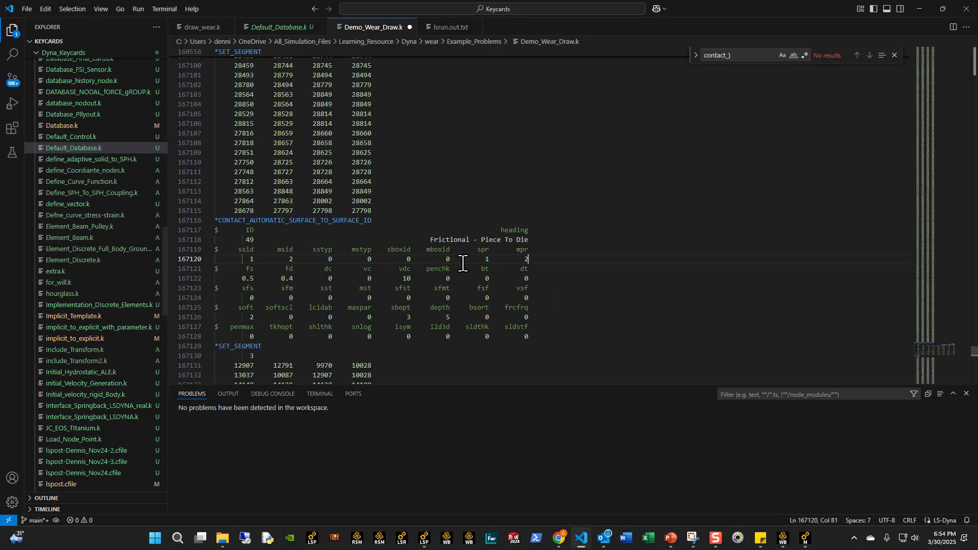
left_click(551, 281)
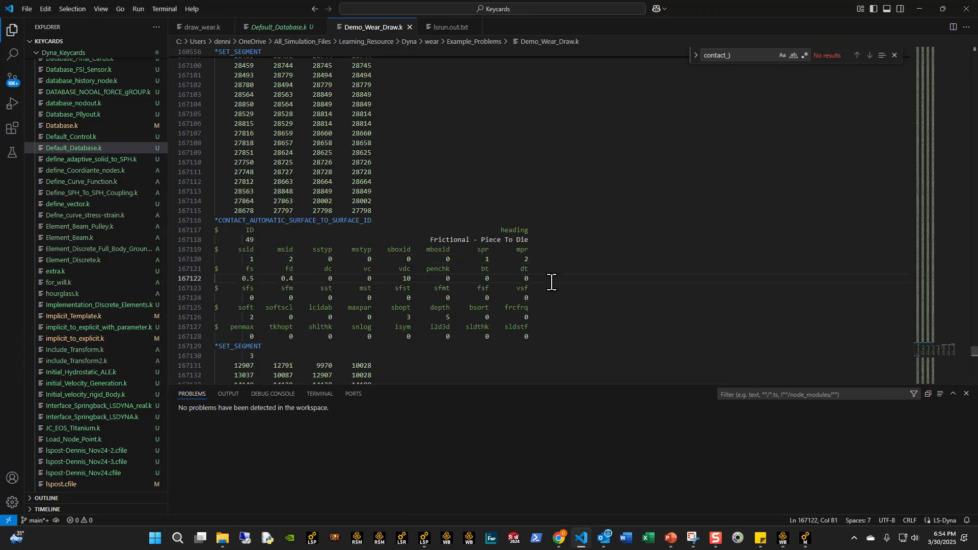
left_click(410, 27)
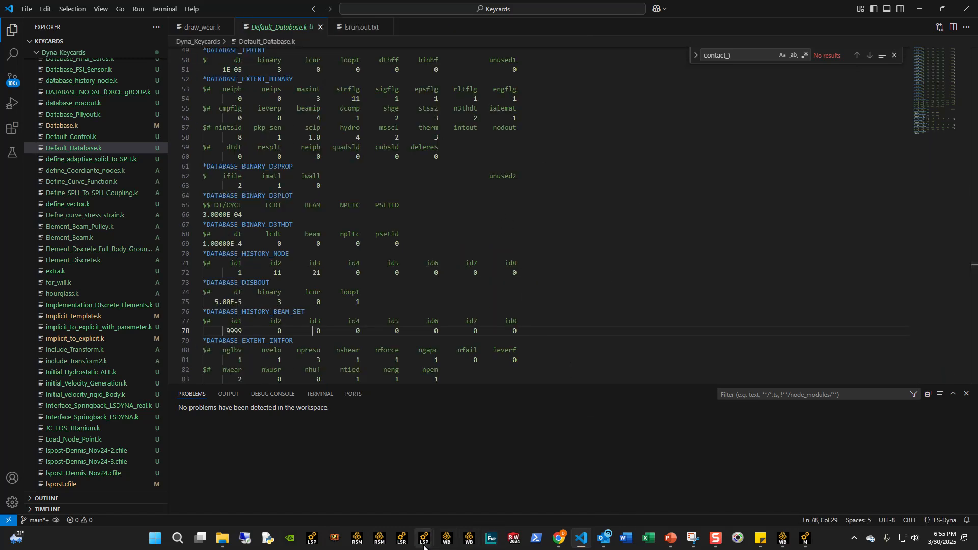
- Switch to the LS-PrePost d3plot results and inspect the sectioned effective plastic strain at state 335, time 0.1
mouse_move(424, 538)
left_click(400, 506)
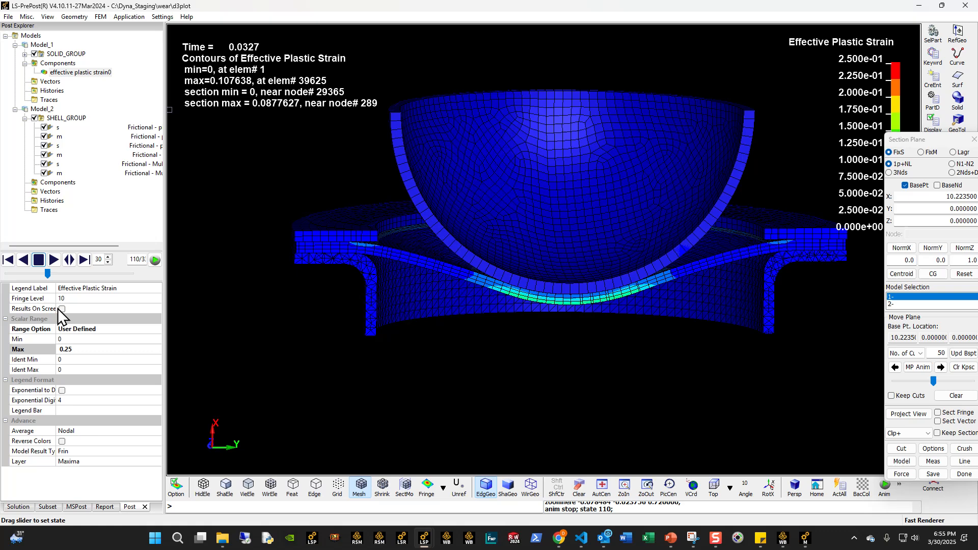
left_click_drag(159, 274, 161, 277)
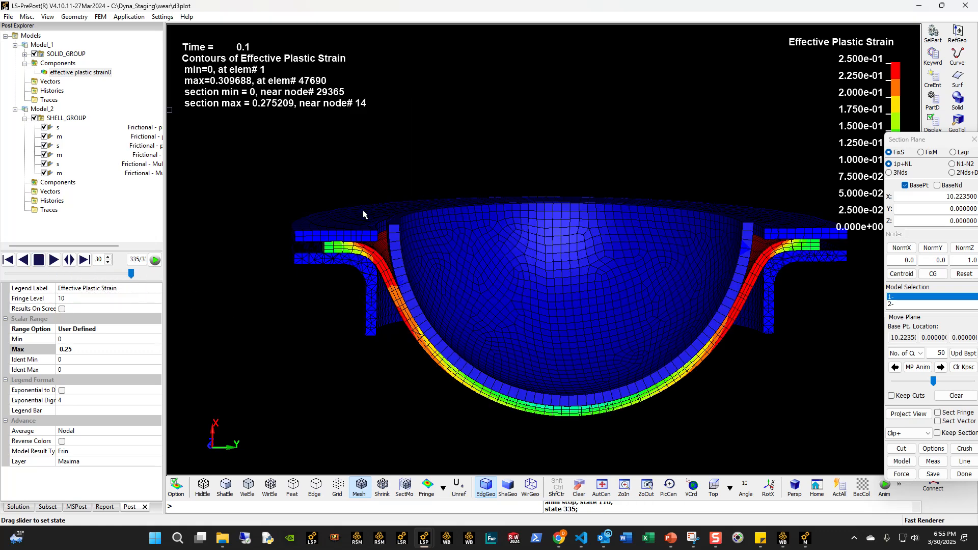
middle_click_drag(415, 300, 314, 193, "shift")
middle_click_drag(361, 236, 370, 271, "shift")
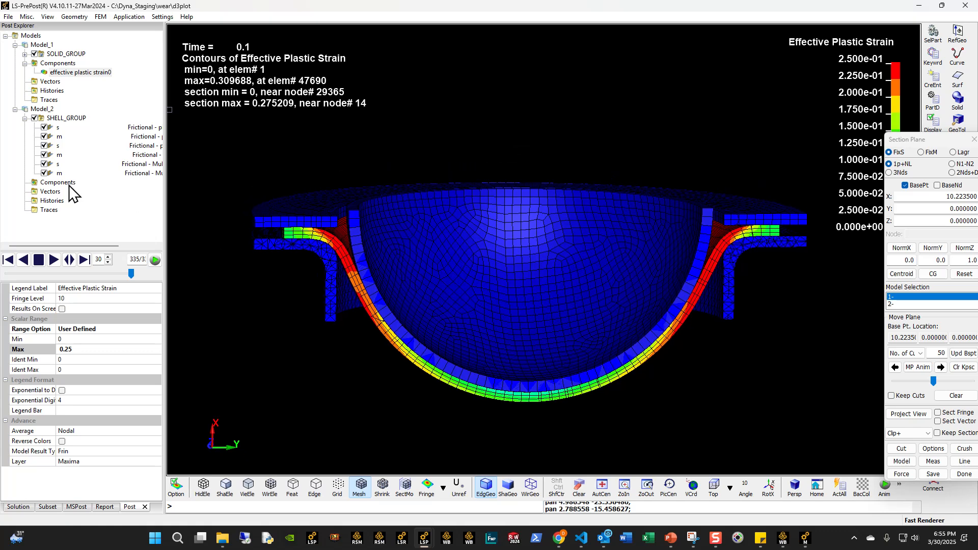
- Display the Model_2 intfor results and hide every contact surface except the first Frictional contact's m surface
left_click(42, 109)
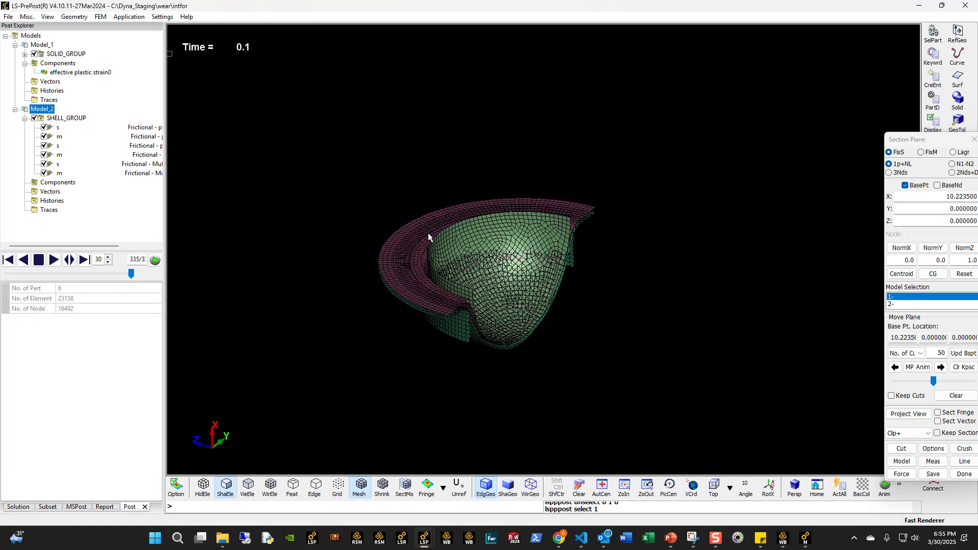
left_click_drag(438, 372, 328, 308, "shift")
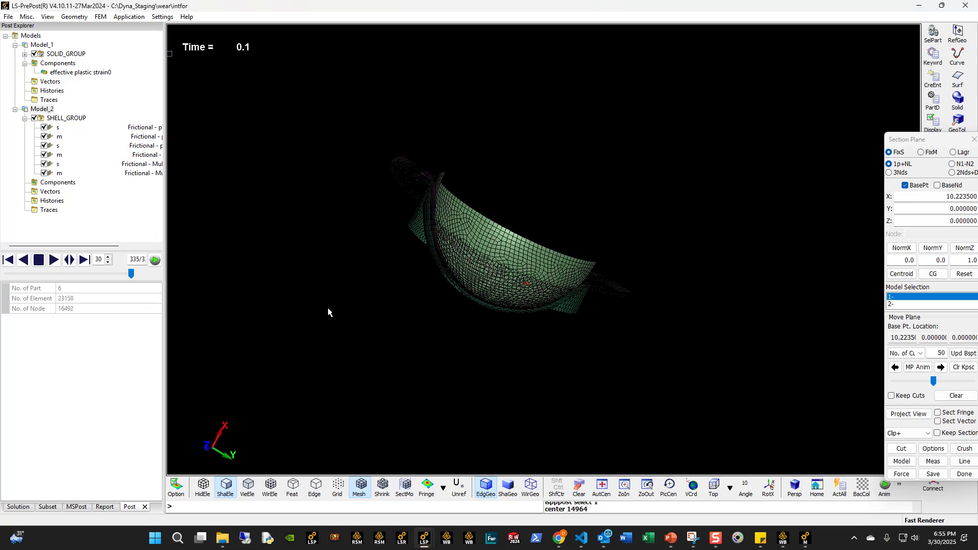
left_click(45, 127)
left_click(45, 145)
left_click(44, 155)
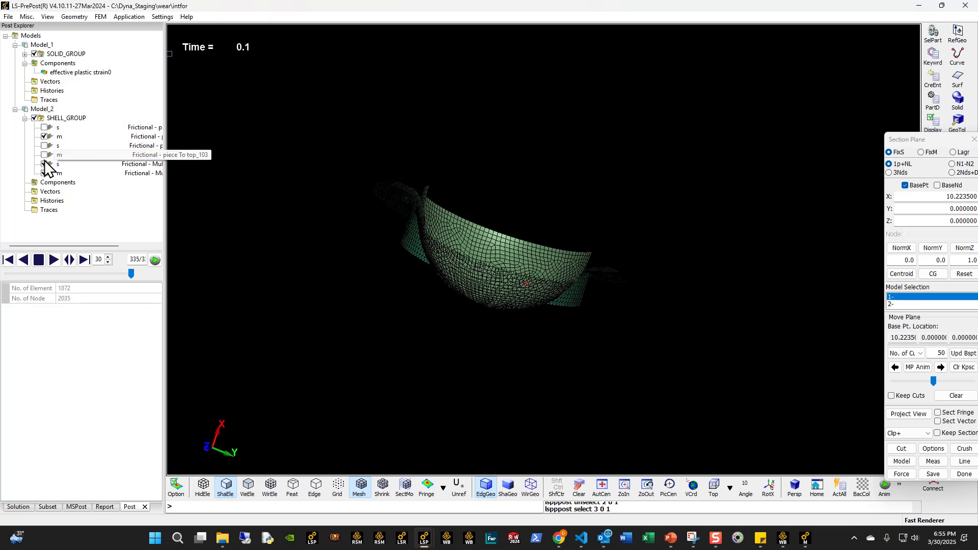
left_click(45, 171)
left_click(44, 161)
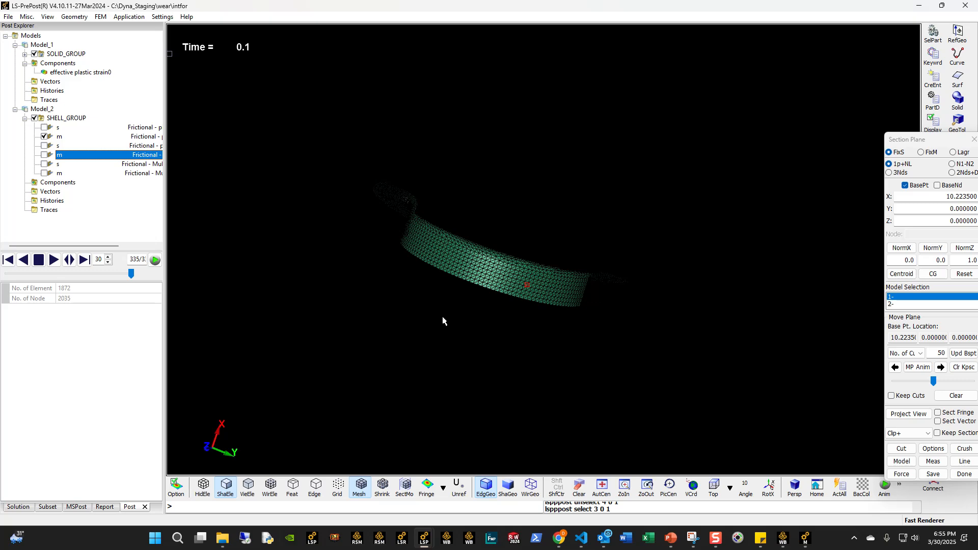
left_click_drag(426, 305, 461, 255, "shift")
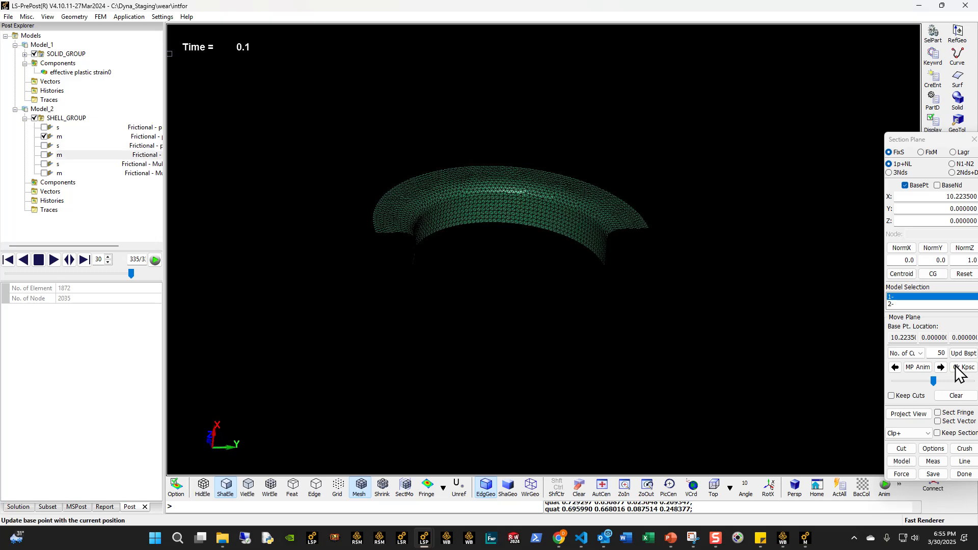
- Set the section plane's clipping to Off to show the full ring-shaped contact surface, and close the section plane settings
left_click_drag(906, 144, 725, 118)
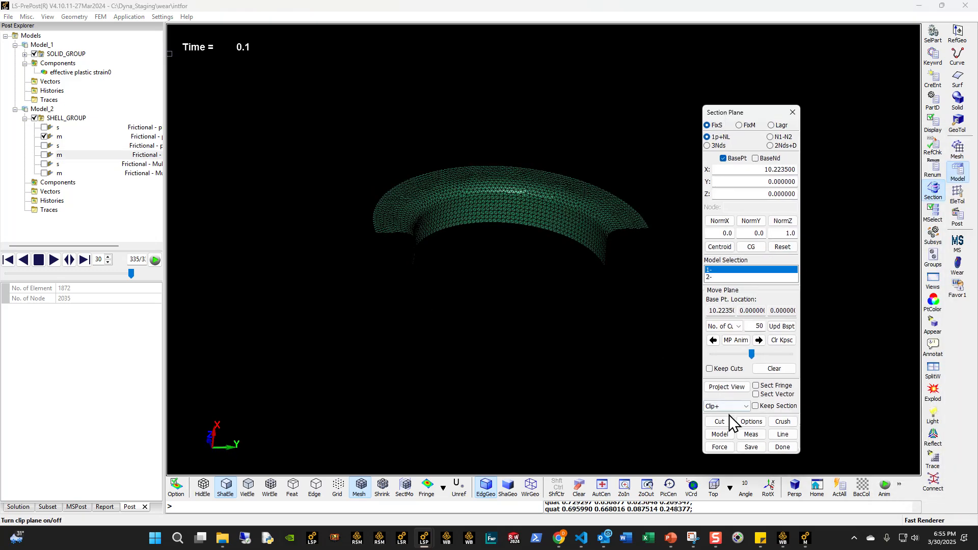
left_click(715, 430)
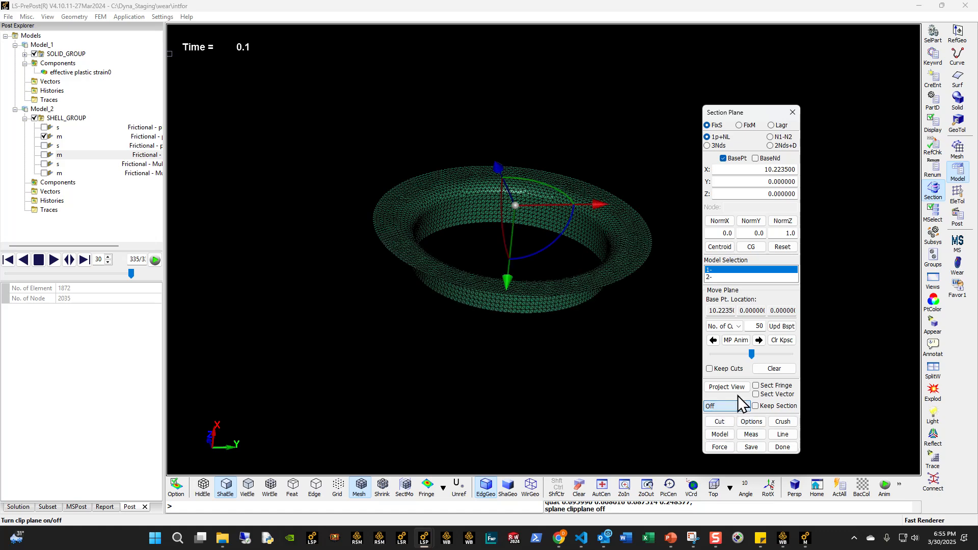
left_click(782, 446)
scroll(493, 252, "up", 3)
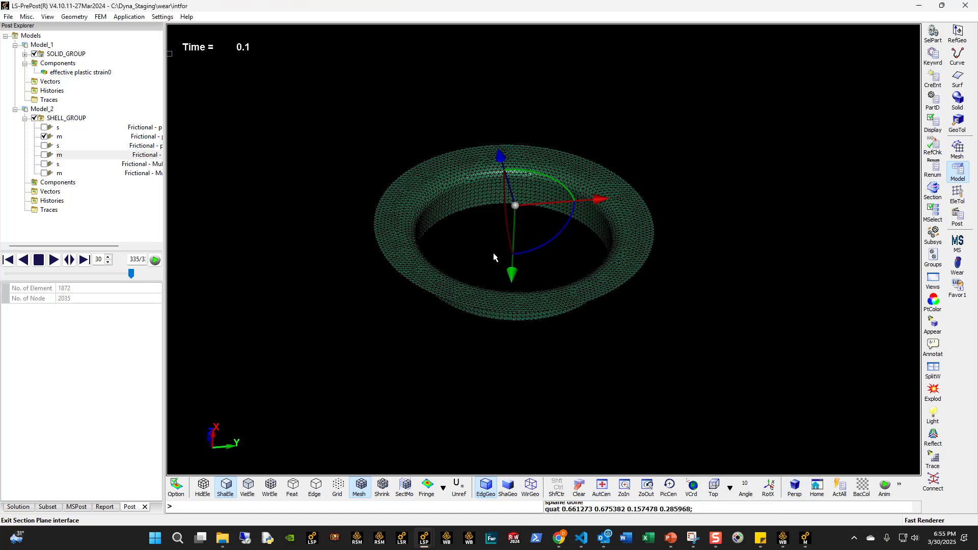
middle_click_drag(466, 265, 457, 293)
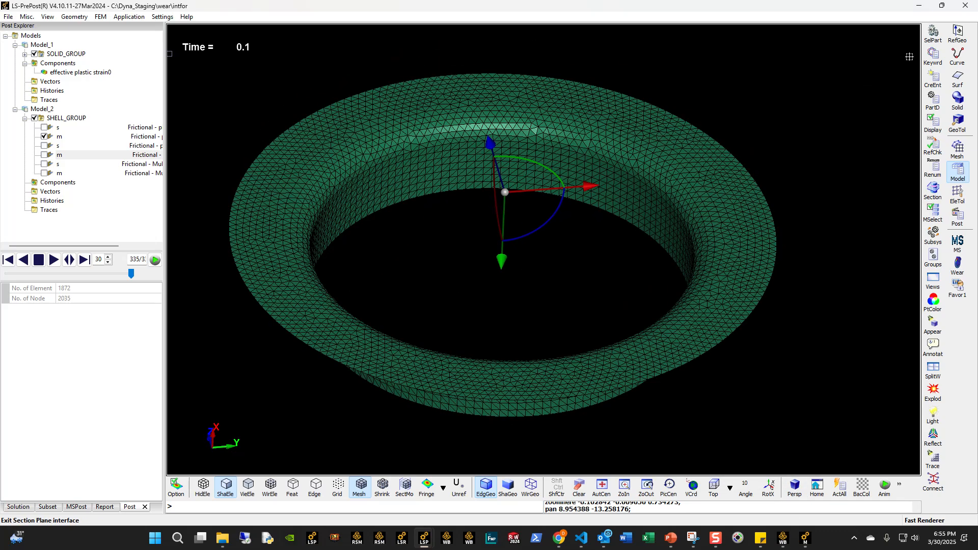
- Plot the nodal wear depth fringe on the ring-shaped contact surface and inspect its distribution
left_click(961, 226)
left_click(933, 33)
left_click(723, 154)
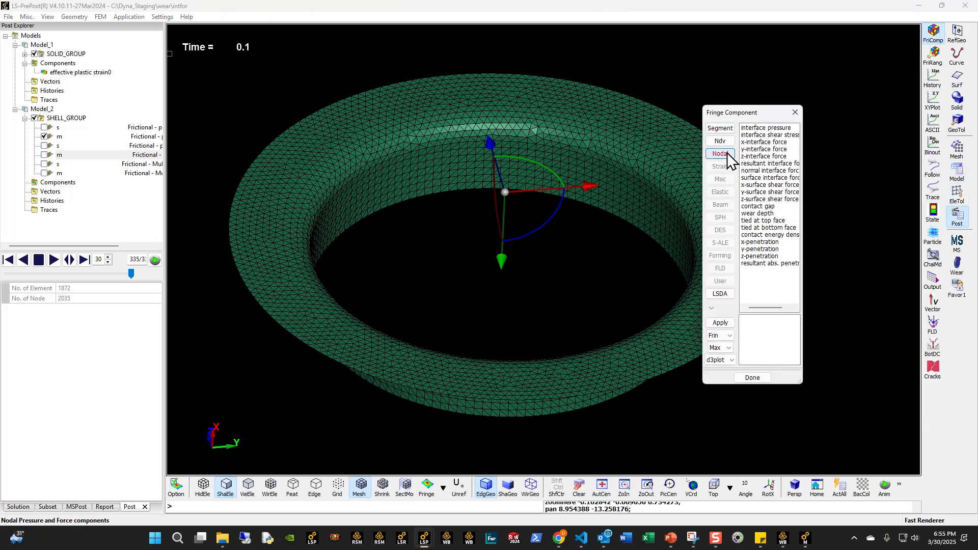
left_click(757, 213)
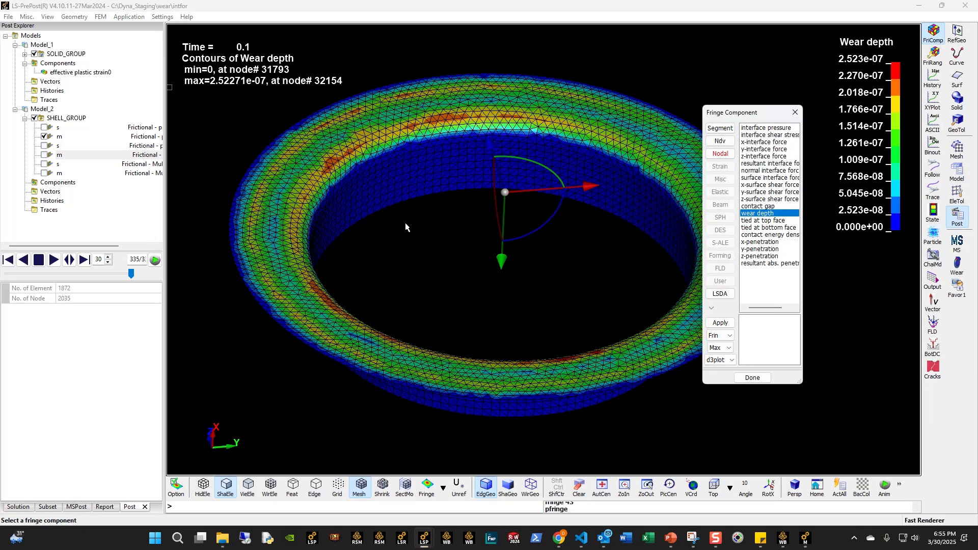
left_click_drag(406, 219, 372, 207)
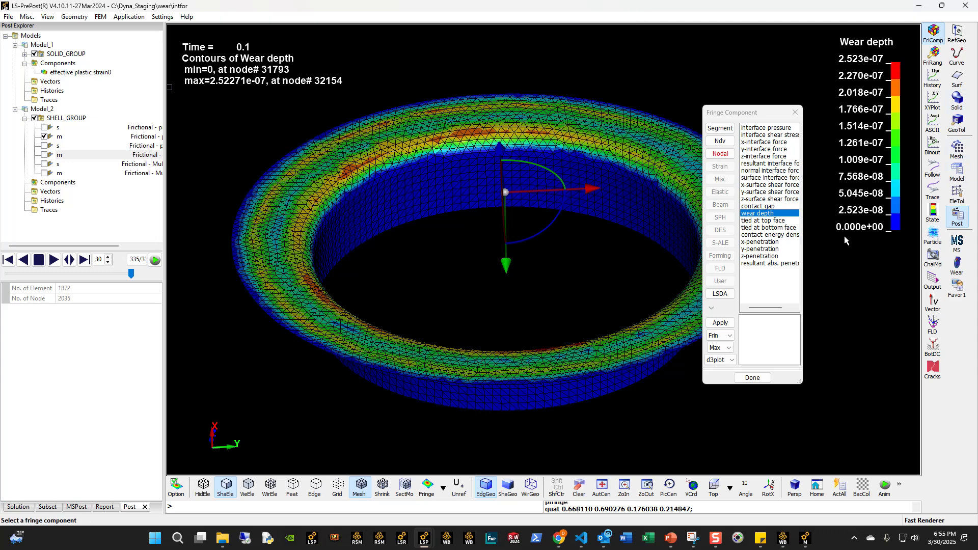
left_click(763, 221)
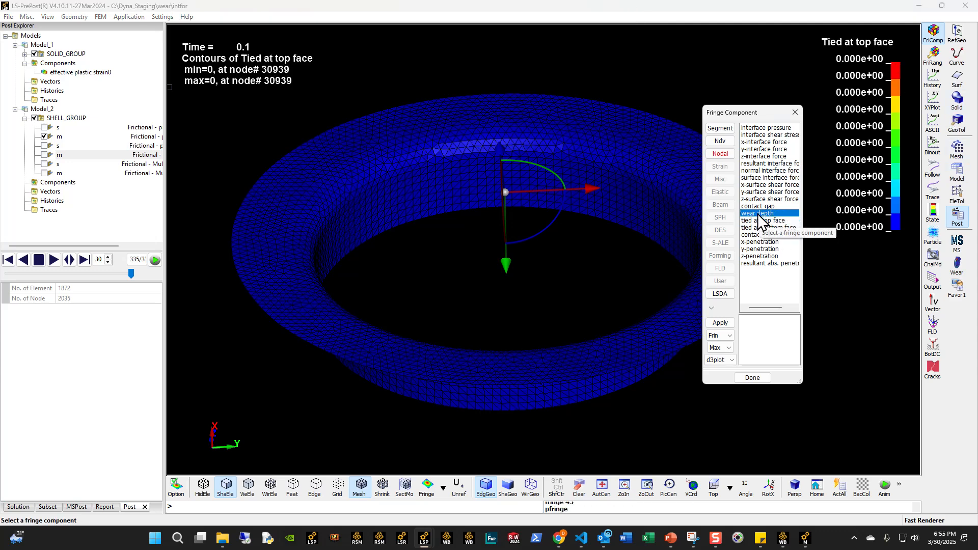
left_click(756, 213)
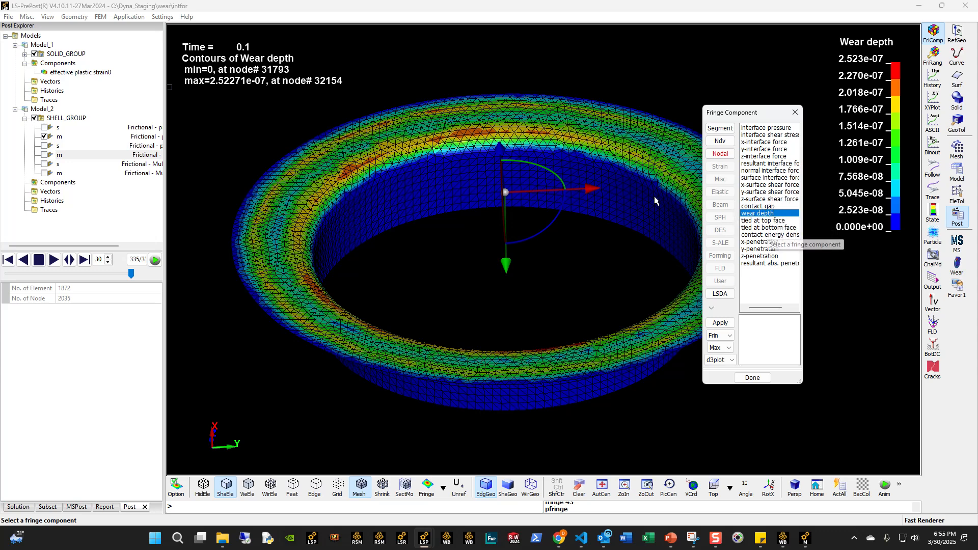
left_click_drag(388, 254, 385, 275, "ctrl")
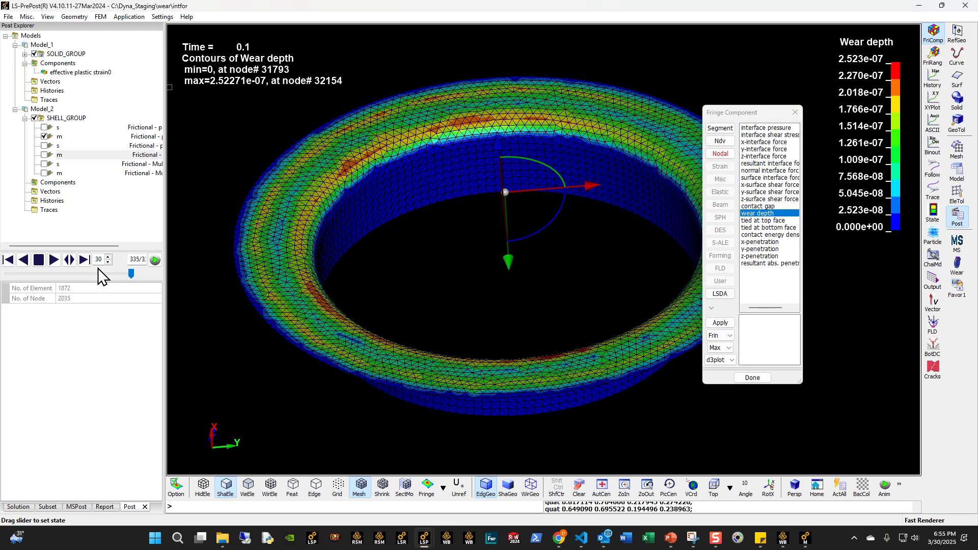
- Stop the wear depth animation at state 290, fix the fringe range to User with 0 to 1.57051e-07, and replay it
left_click(50, 263)
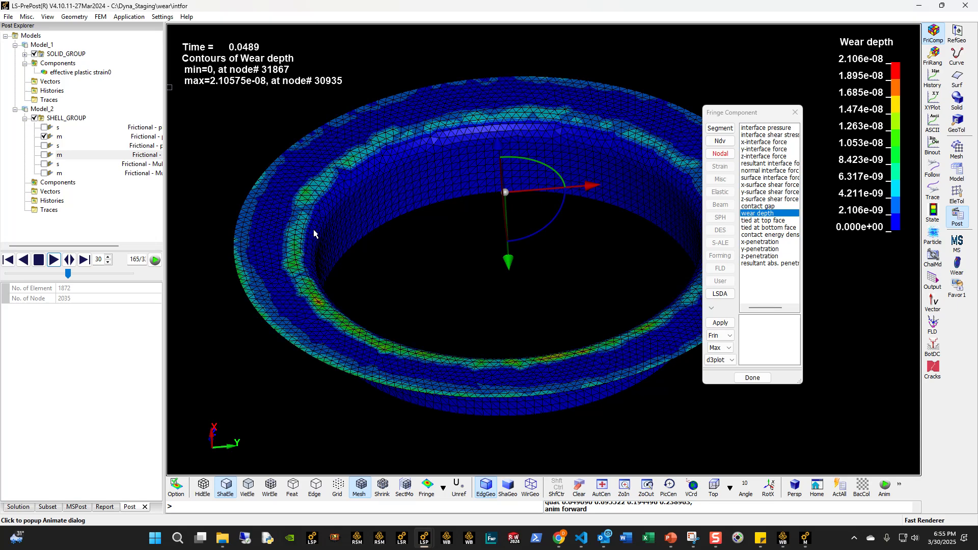
left_click(38, 259)
left_click(933, 55)
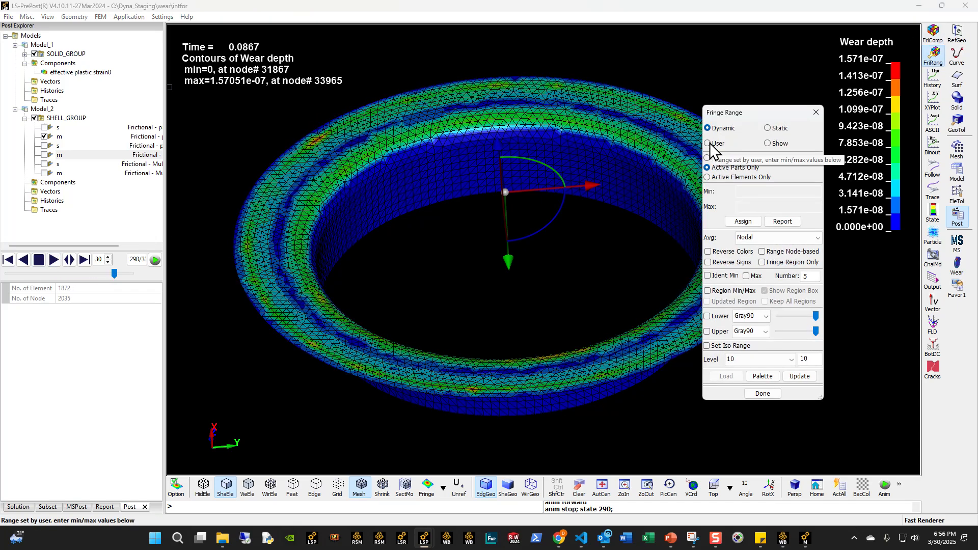
left_click(707, 141)
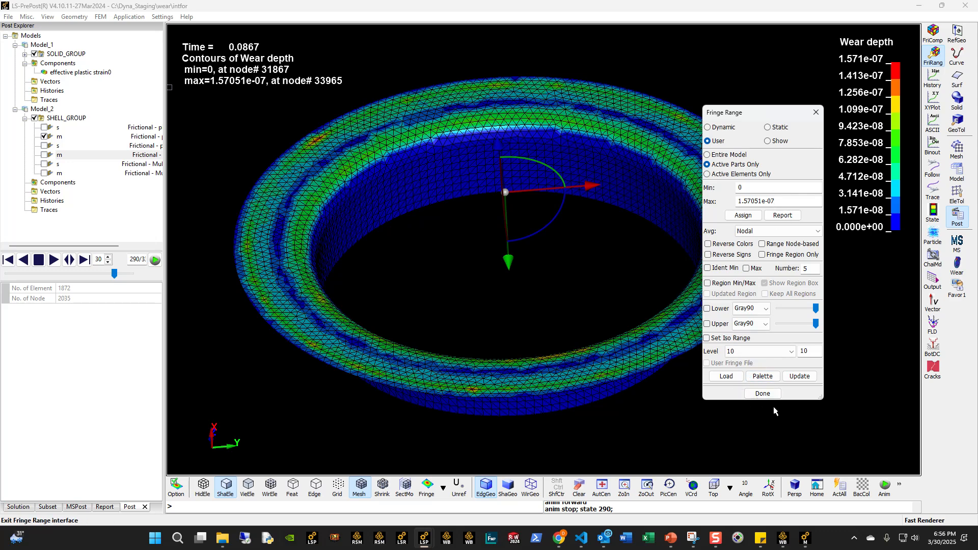
left_click(764, 393)
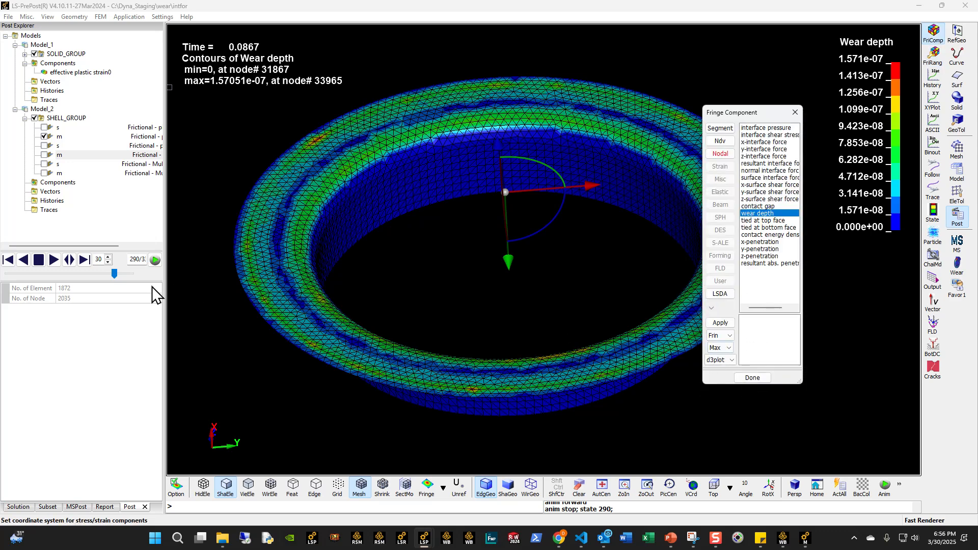
left_click(53, 259)
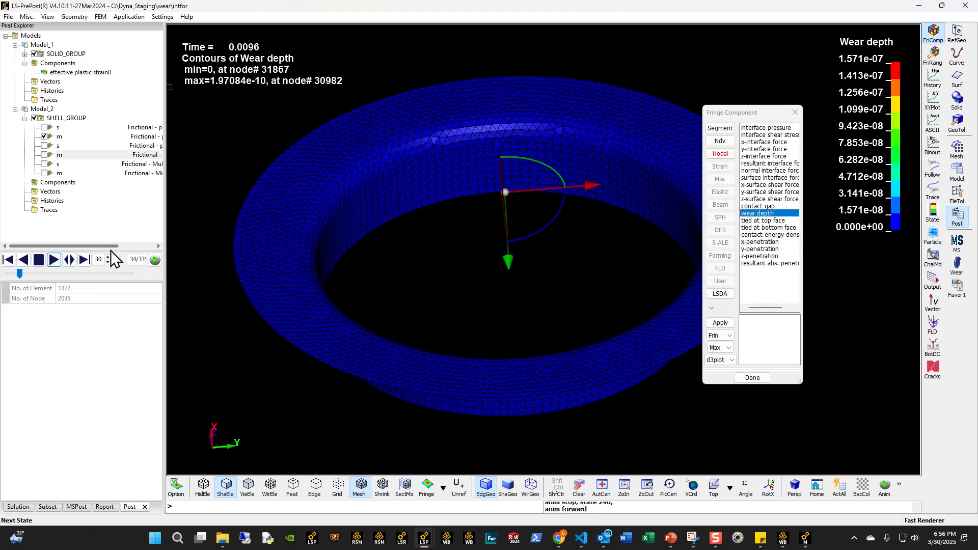
left_click_drag(404, 243, 338, 260, "ctrl")
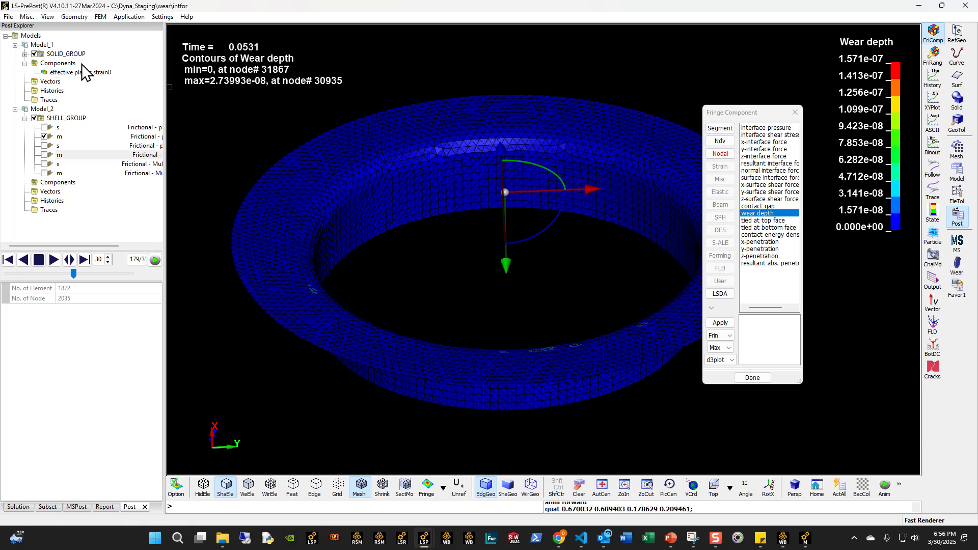
- Clip Model_1's animated effective plastic strain with the section plane set to Clip+, and compare it with Model_2's wear depth
left_click(79, 72)
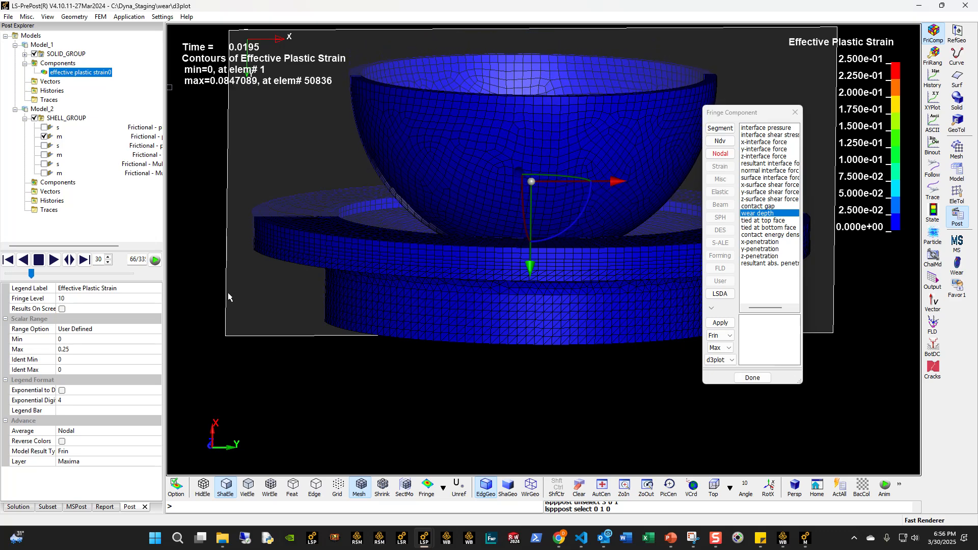
left_click(957, 172)
left_click(933, 189)
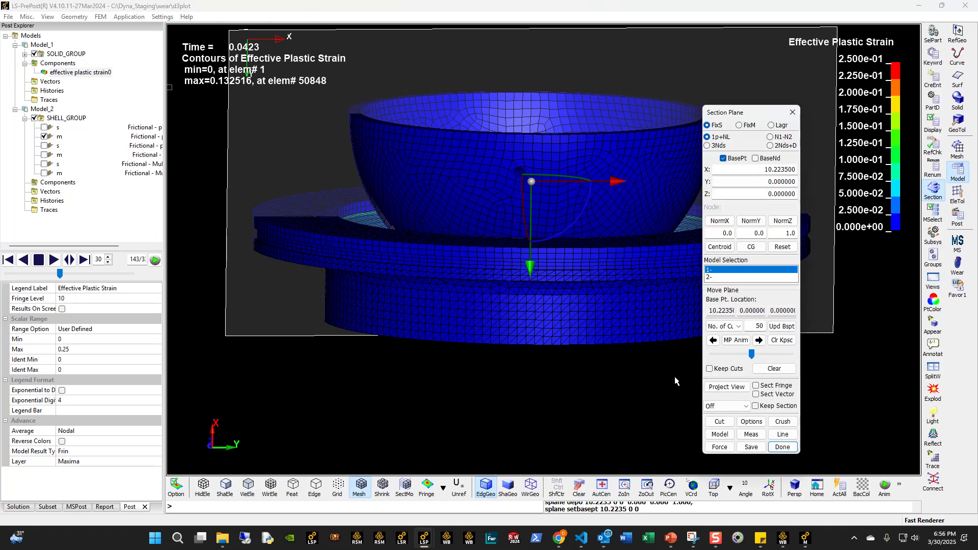
left_click(728, 406)
left_click(731, 424)
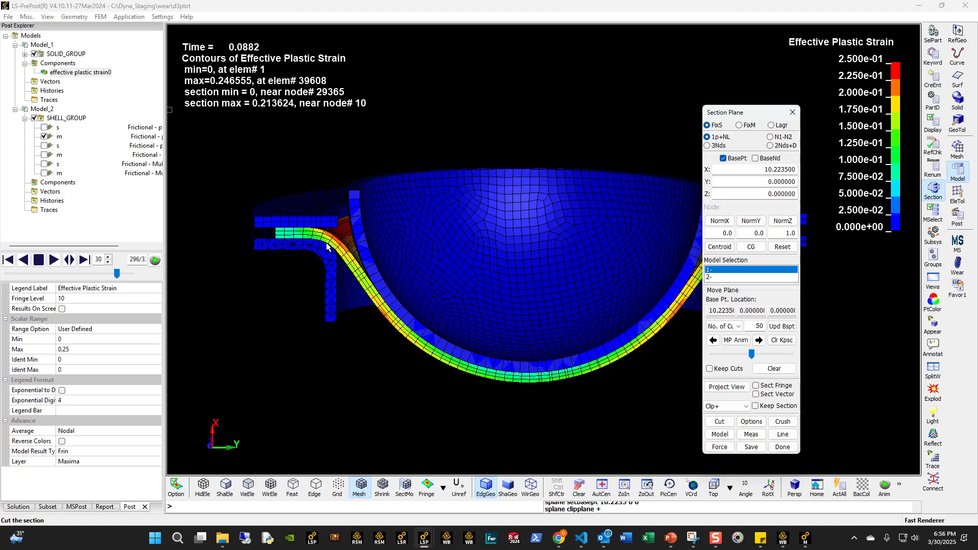
mouse_move(355, 261)
left_mouse_down("ctrl")
mouse_move(378, 341)
mouse_move(511, 392)
mouse_move(552, 112)
mouse_move(327, 148)
left_mouse_up("ctrl")
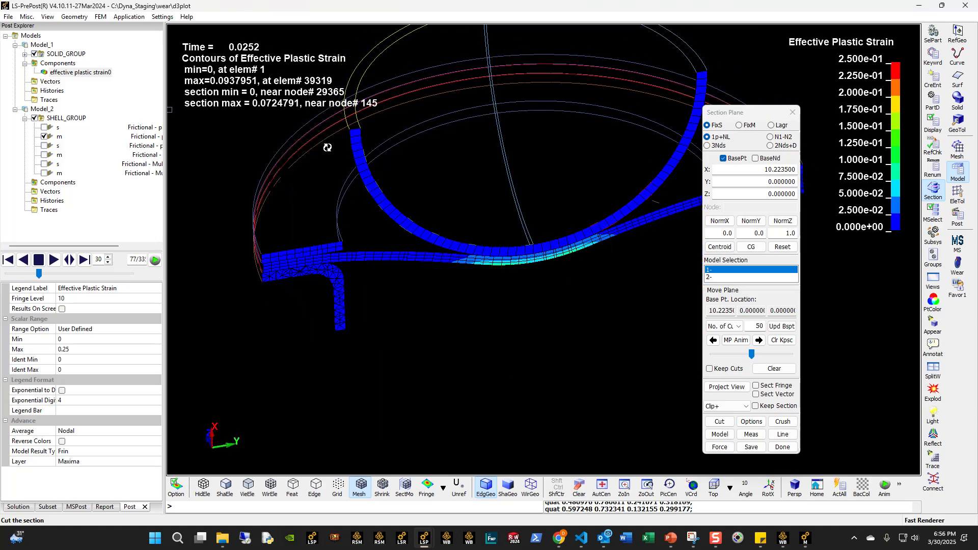
left_click(64, 118)
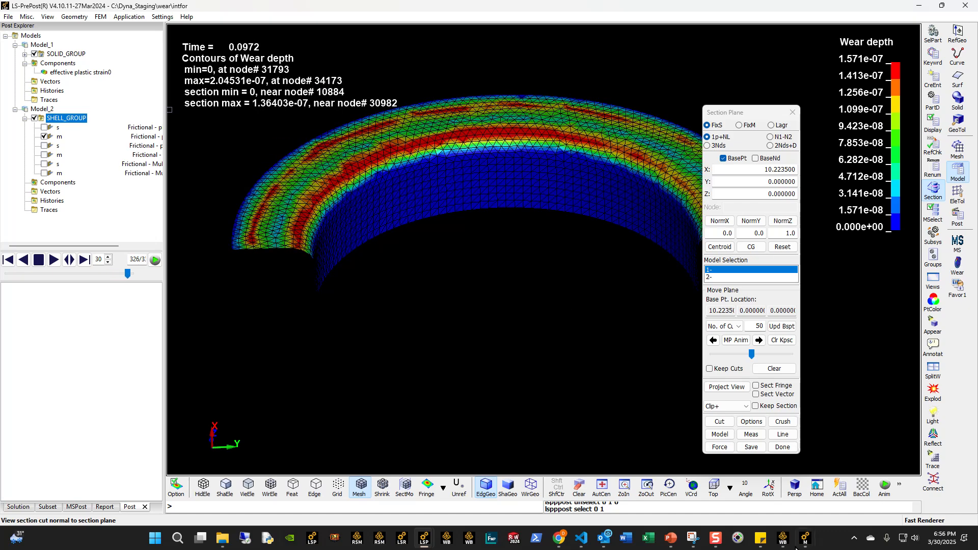
- Switch to the Wear_Study_DeepDraw_32725 presentation in PowerPoint and read slides 6 to 8 on the wear keyword cards
left_click(670, 538)
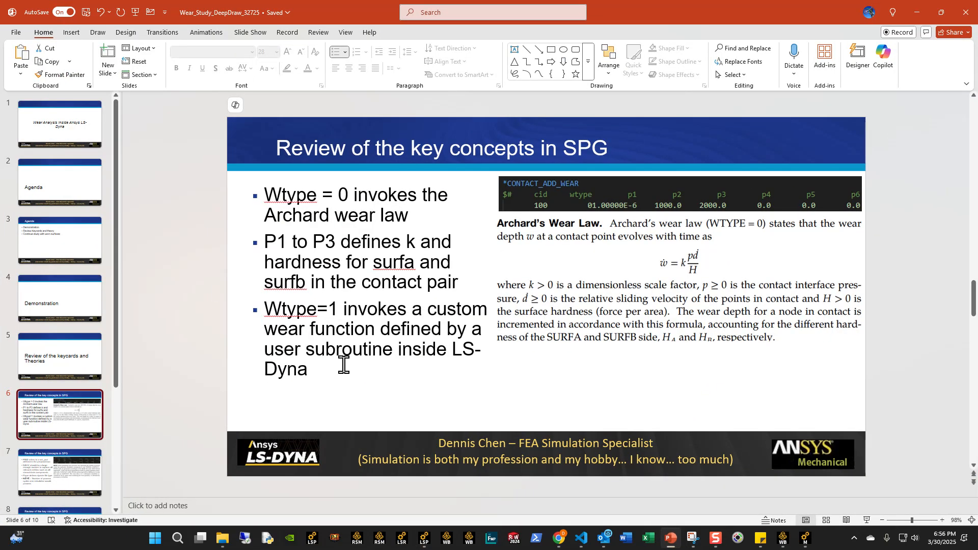
scroll(50, 435, "down", 2)
left_click(21, 359)
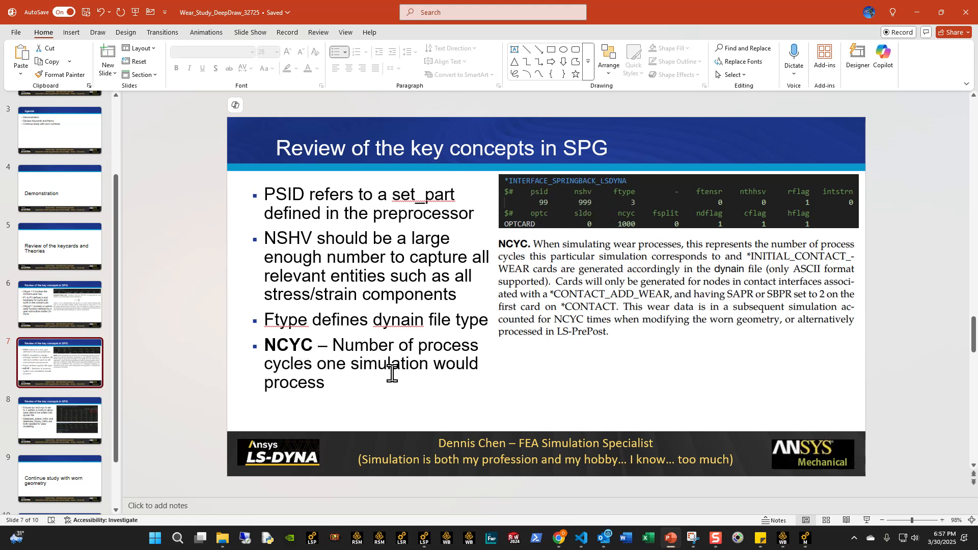
left_click(68, 433)
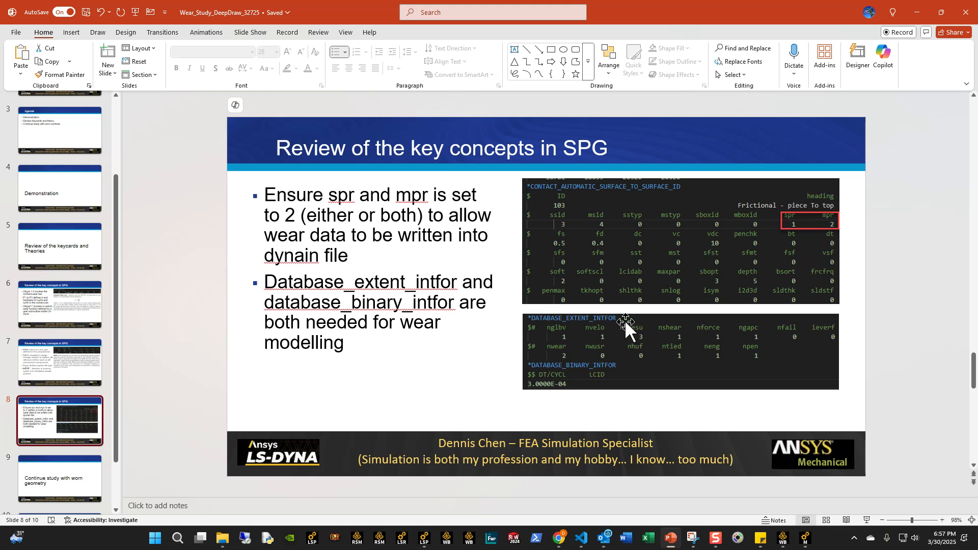
scroll(82, 436, "down", 2)
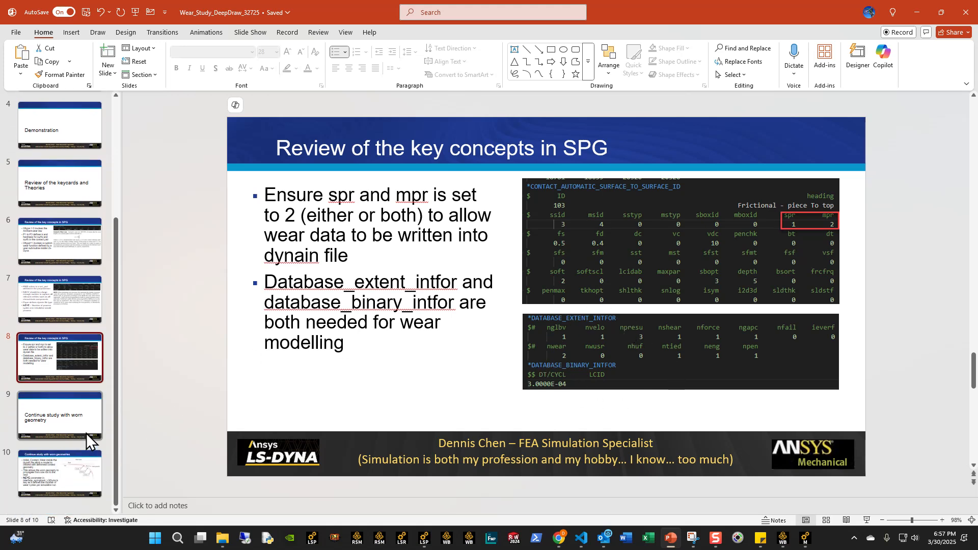